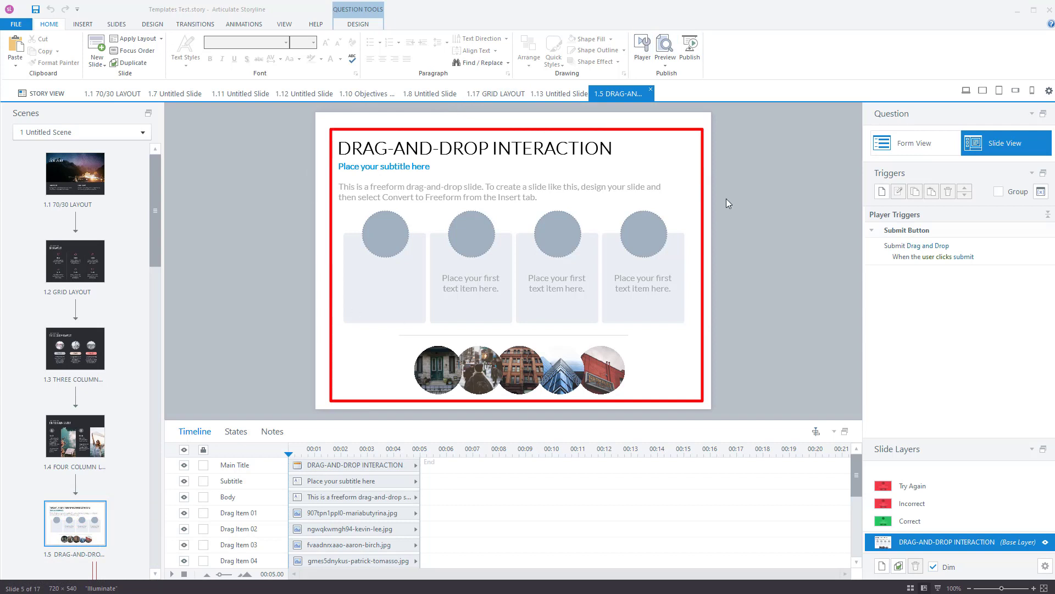
Preview this slide and drag the door, people, brick-building and blue-building photos onto the circles
{"action": "left_click", "coordinate": [671, 68]}
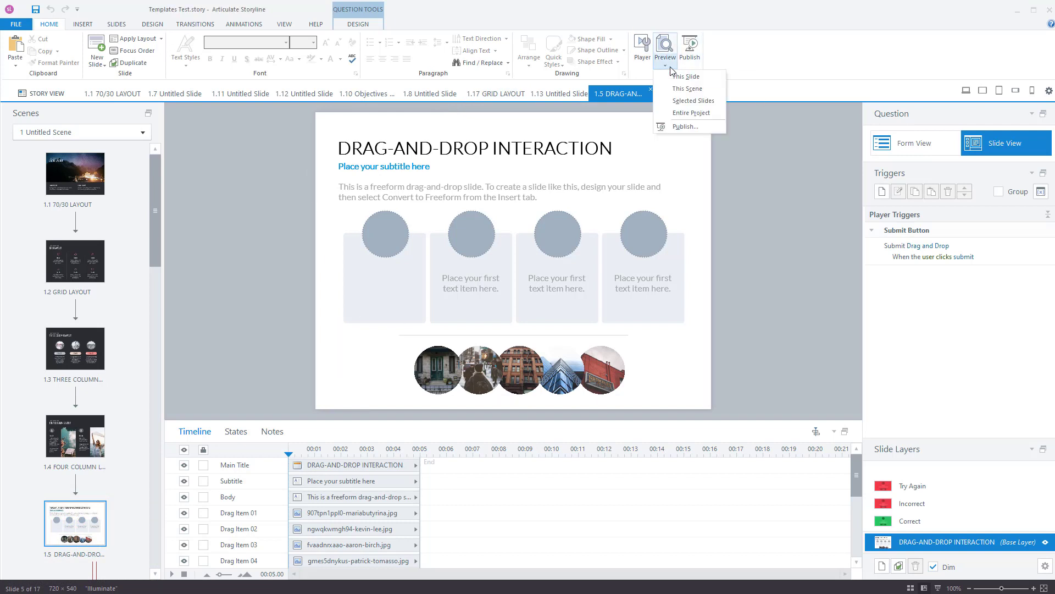
{"action": "left_click", "coordinate": [702, 81]}
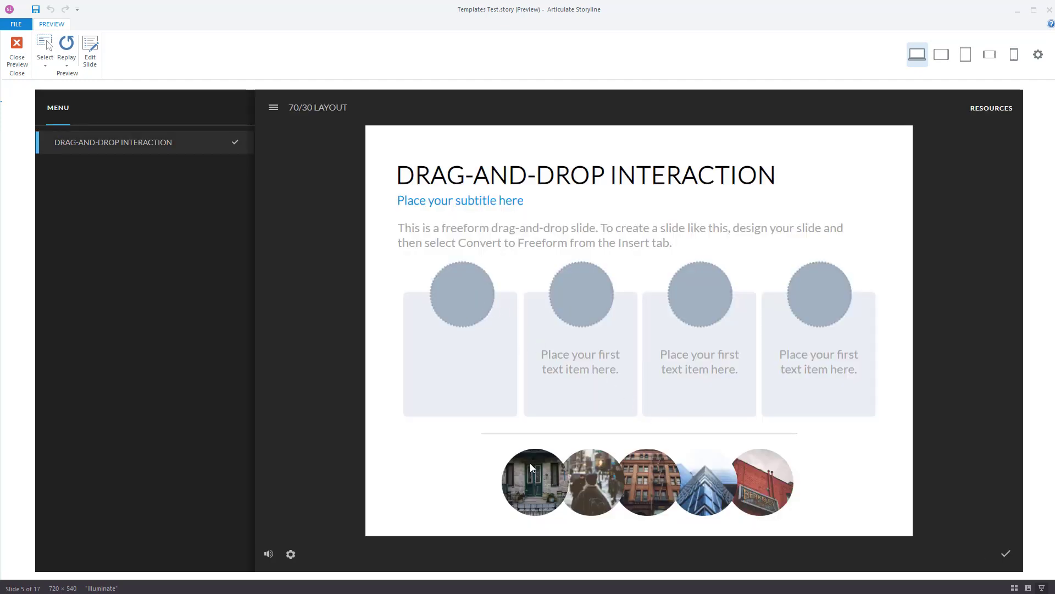
{"action": "left_click_drag", "start_coordinate": [530, 463], "coordinate": [516, 385]}
{"action": "left_click_drag", "start_coordinate": [586, 497], "coordinate": [570, 296]}
{"action": "left_click_drag", "start_coordinate": [639, 496], "coordinate": [699, 294]}
{"action": "left_click_drag", "start_coordinate": [715, 481], "coordinate": [827, 294]}
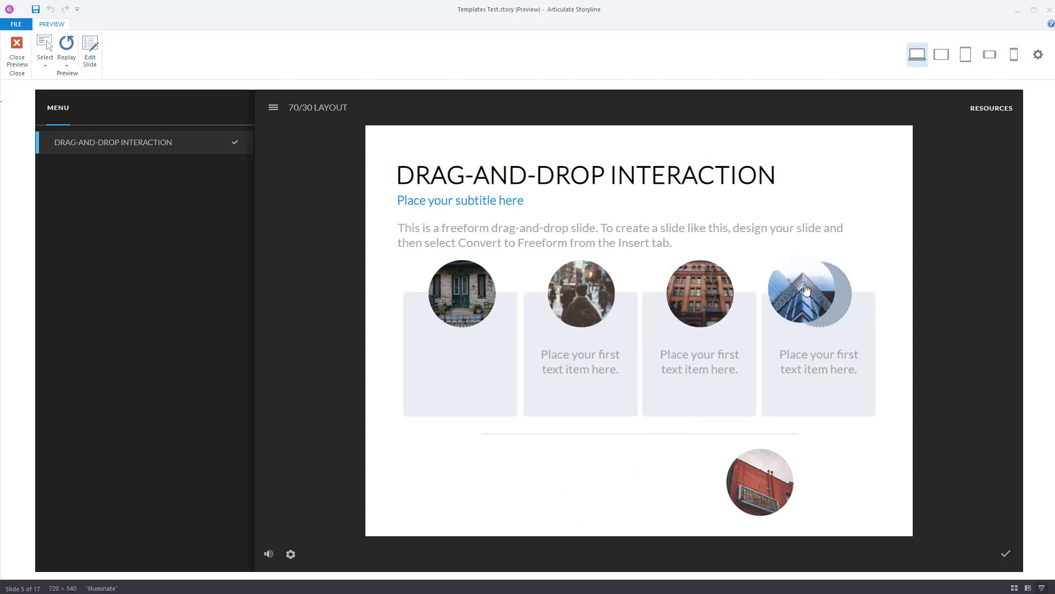
{"action": "left_click_drag", "start_coordinate": [761, 478], "coordinate": [691, 318]}
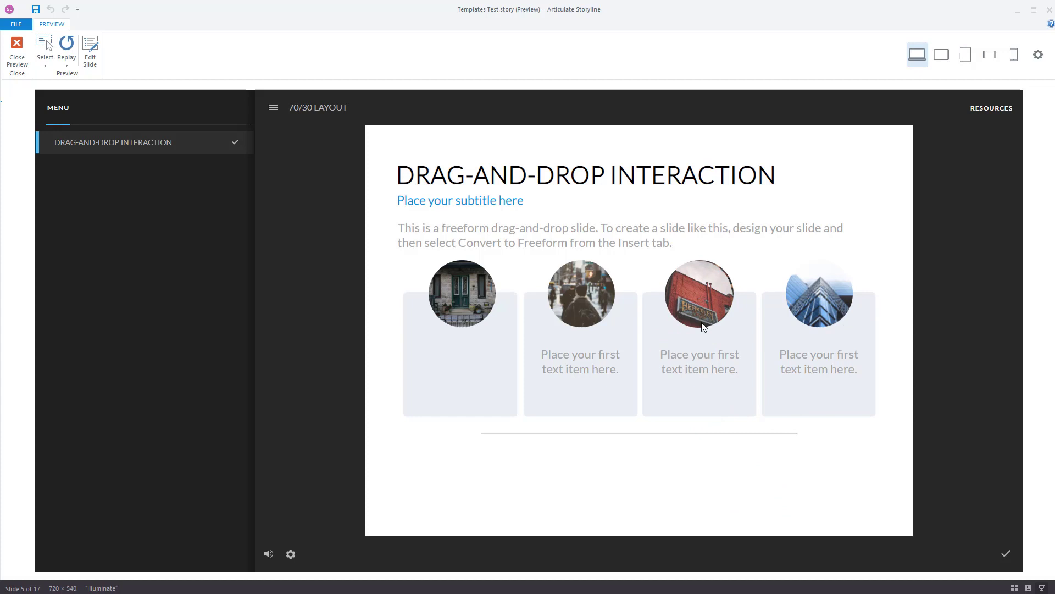
Submit the answer, then dismiss the Correct feedback and the unavailable-link notice
{"action": "left_click", "coordinate": [1006, 554]}
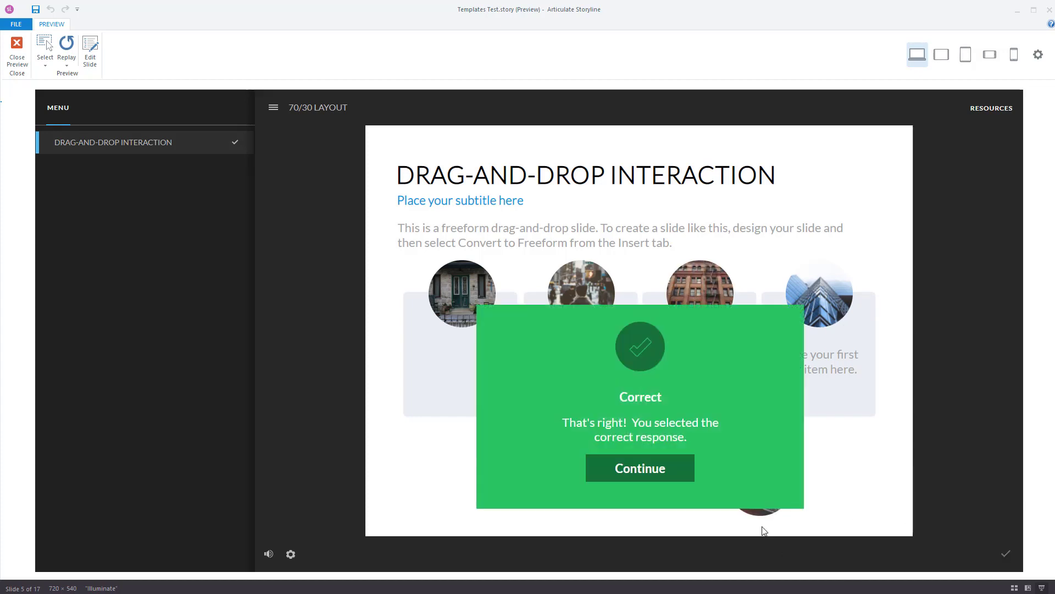
{"action": "left_click", "coordinate": [663, 476]}
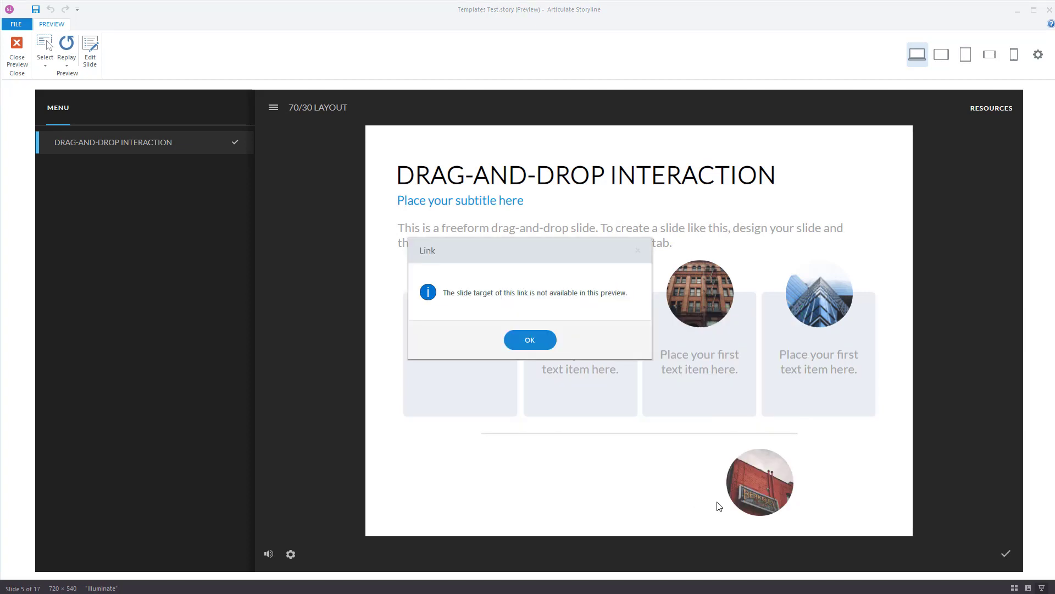
{"action": "left_click", "coordinate": [530, 338]}
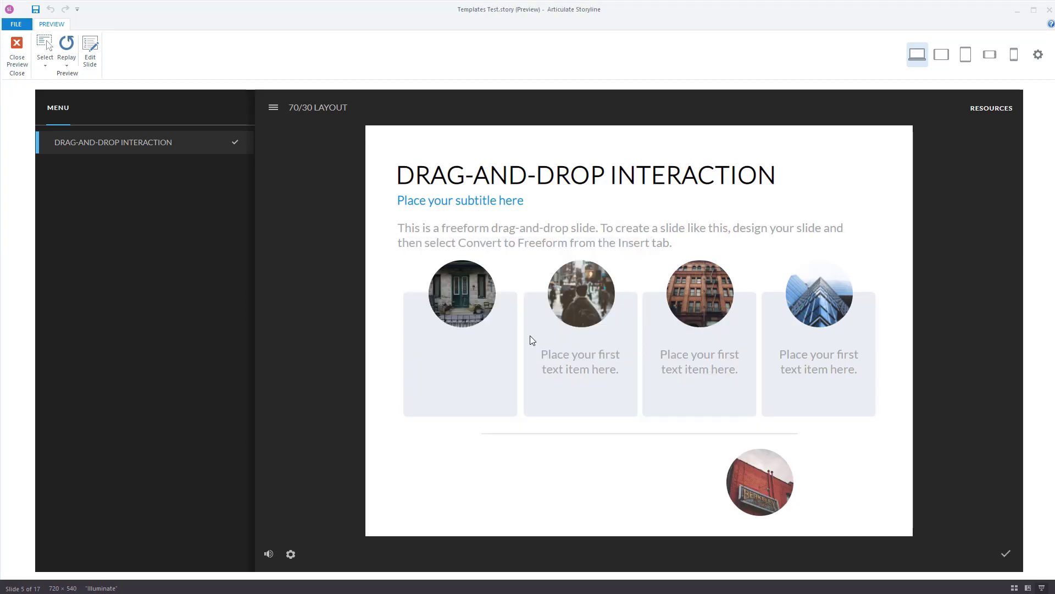
Close the preview and insert a blank-layout slide 1.18 after 1.17 GRID LAYOUT
{"action": "left_click", "coordinate": [15, 57]}
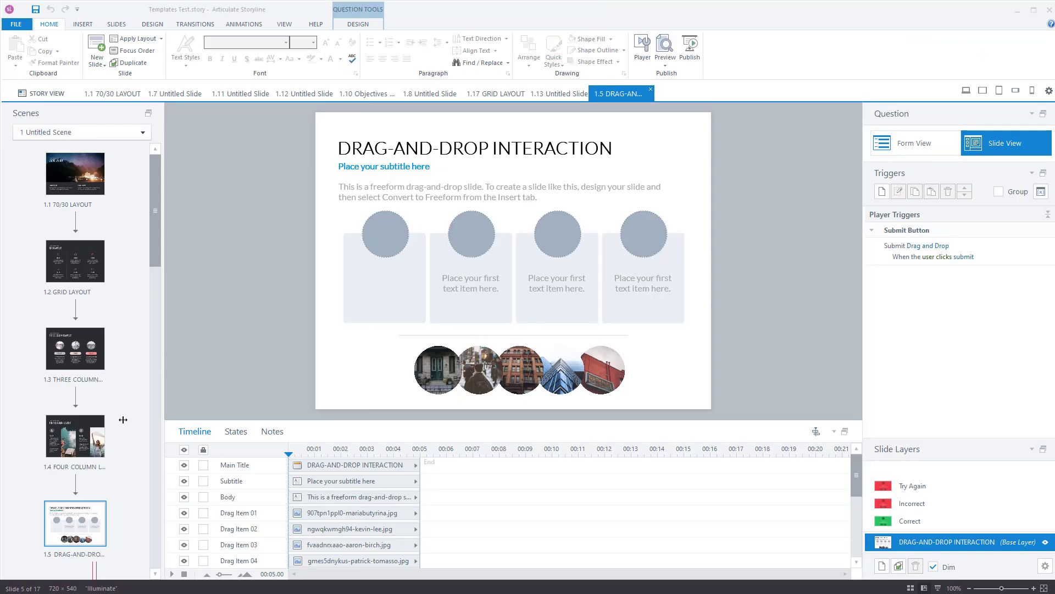
{"action": "scroll", "coordinate": [123, 419], "scroll_direction": "down", "scroll_amount": 10}
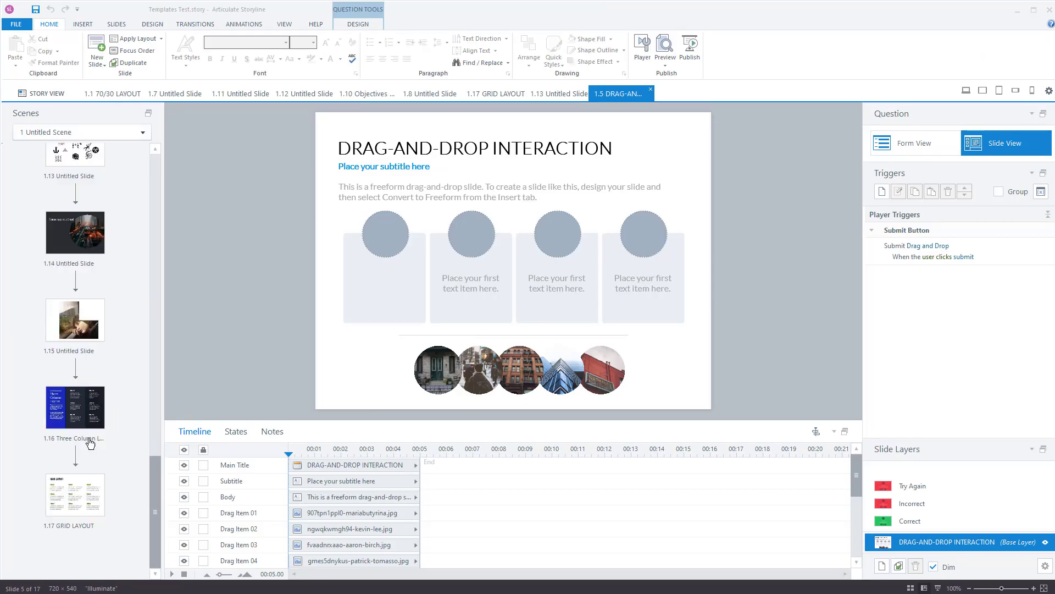
{"action": "right_click", "coordinate": [74, 516]}
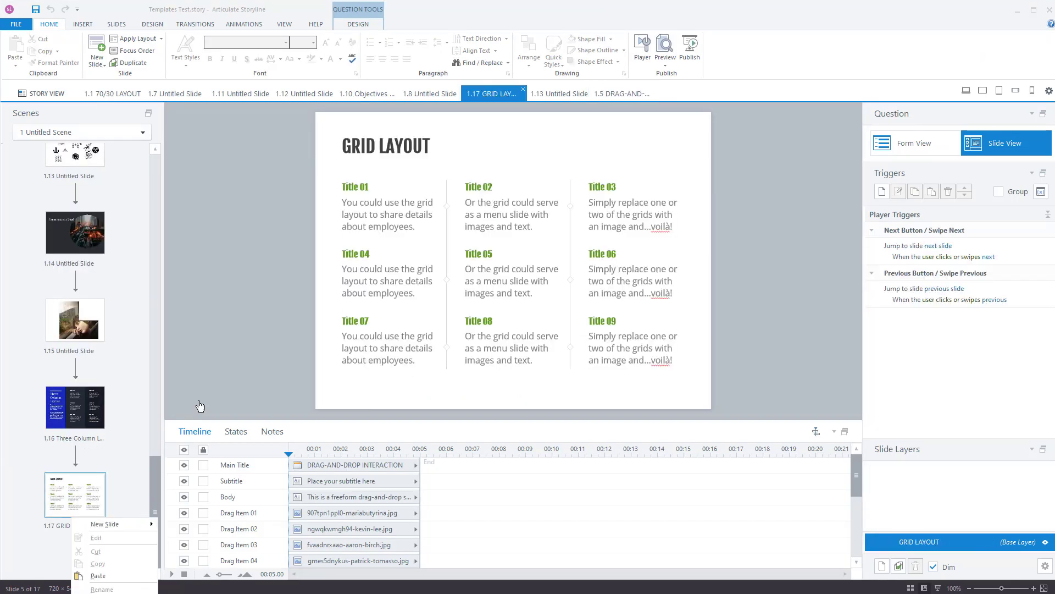
{"action": "mouse_move", "coordinate": [136, 525]}
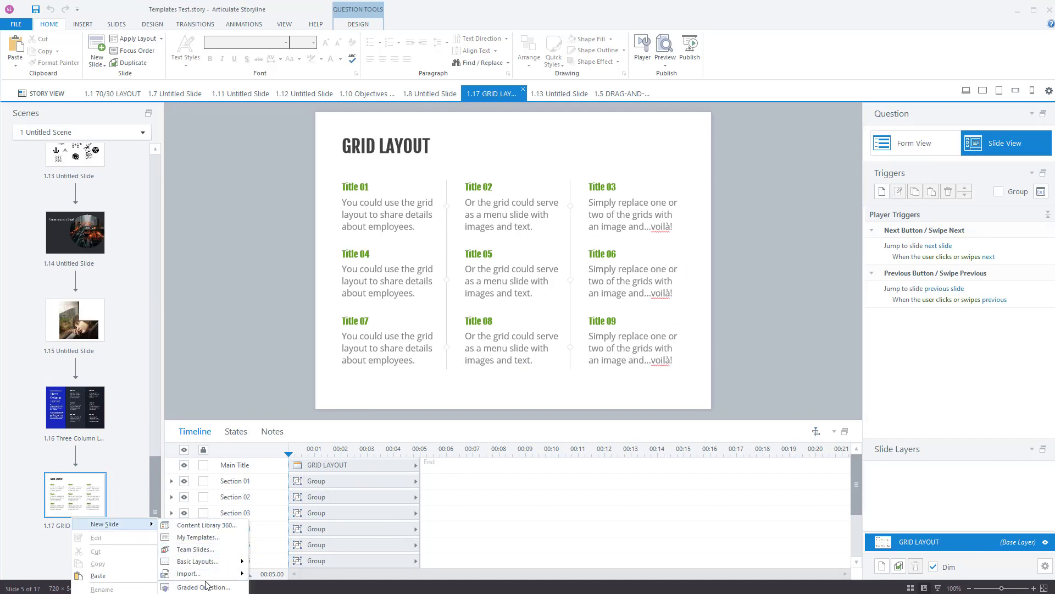
{"action": "mouse_move", "coordinate": [206, 563]}
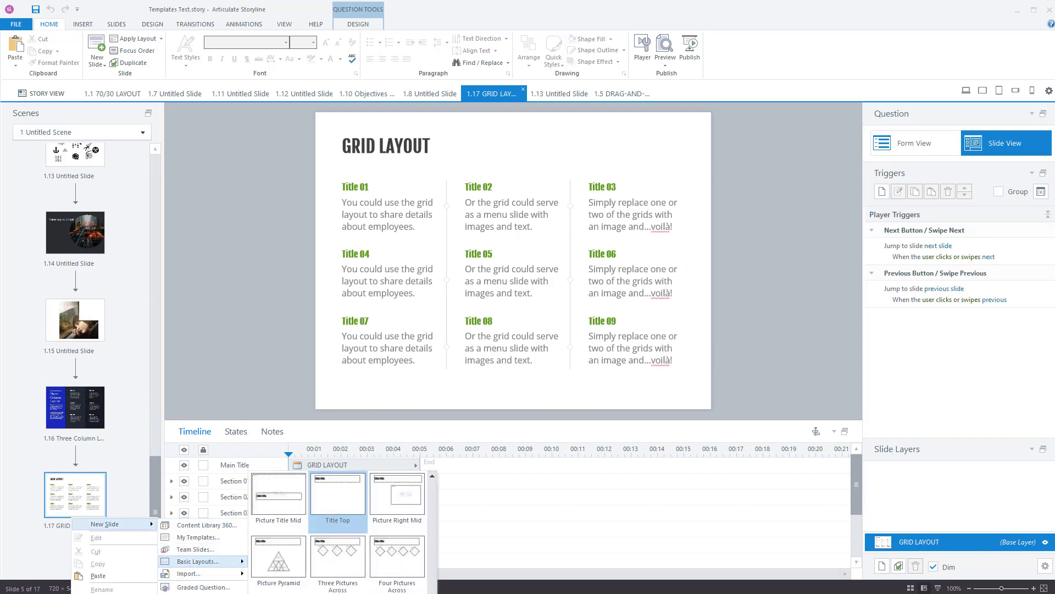
{"action": "left_click", "coordinate": [597, 592]}
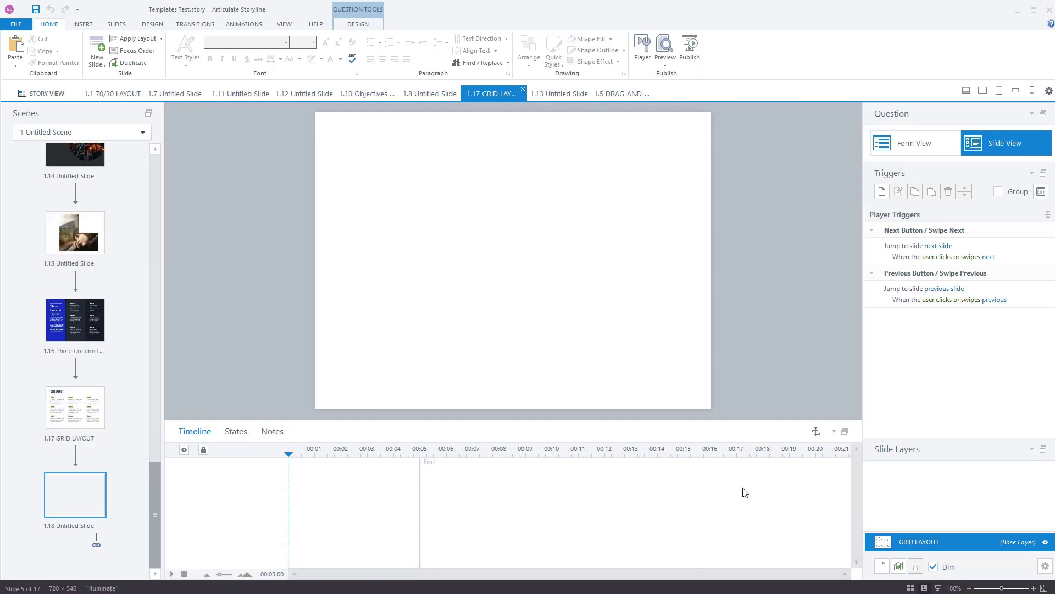
{"action": "left_click", "coordinate": [117, 24]}
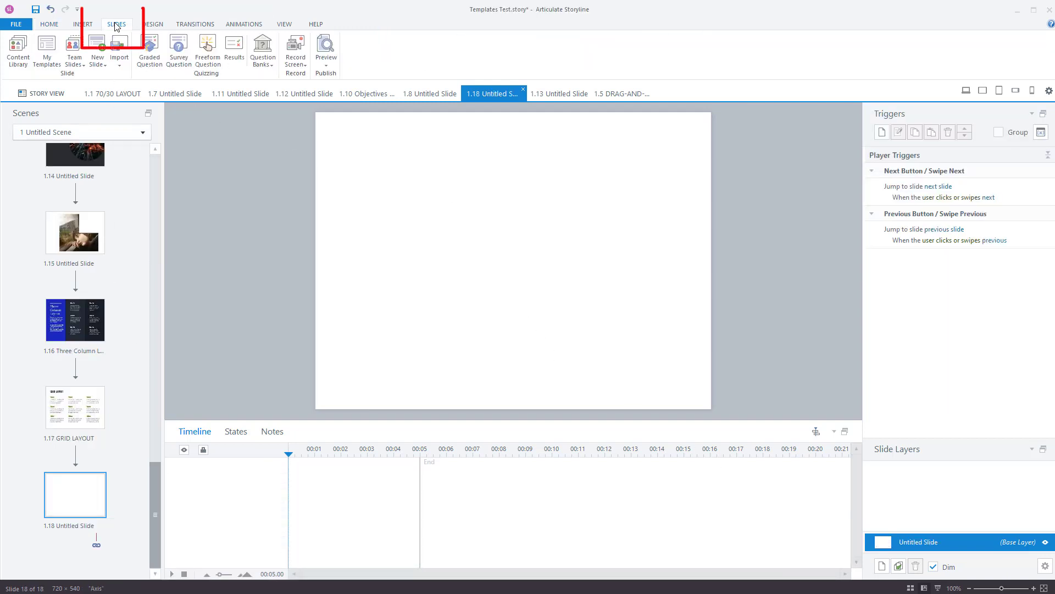
Insert a Drag and Drop freeform question slide as 1.19
{"action": "left_click", "coordinate": [208, 55]}
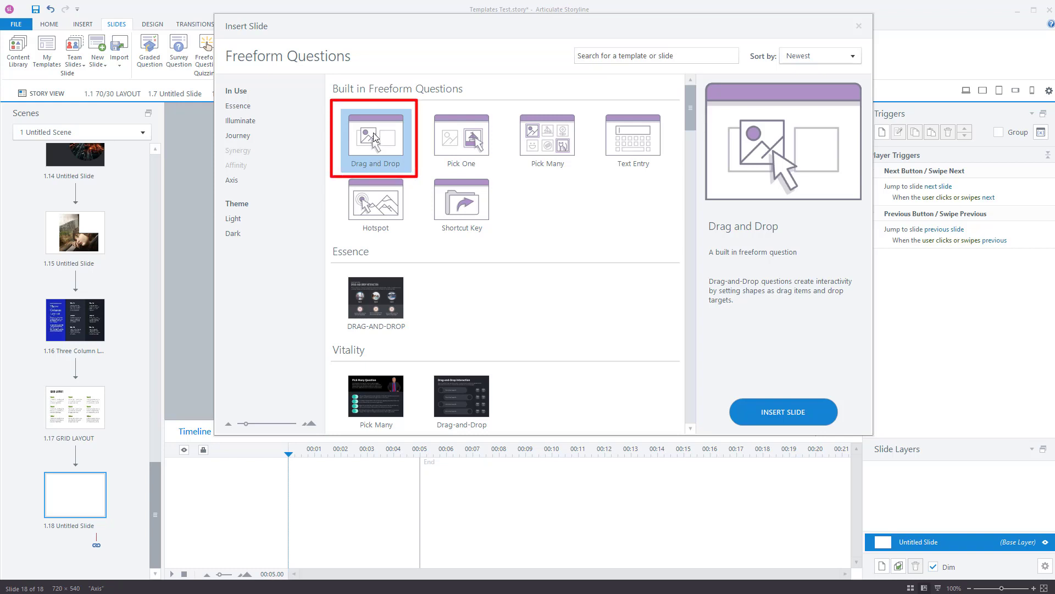
{"action": "left_click", "coordinate": [789, 414]}
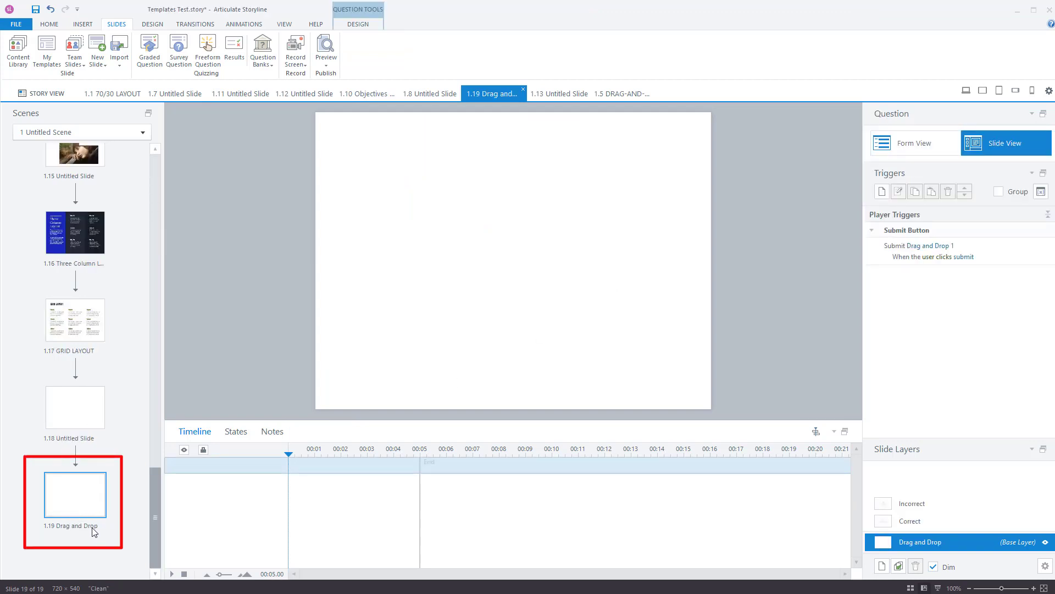
{"action": "right_click", "coordinate": [82, 509]}
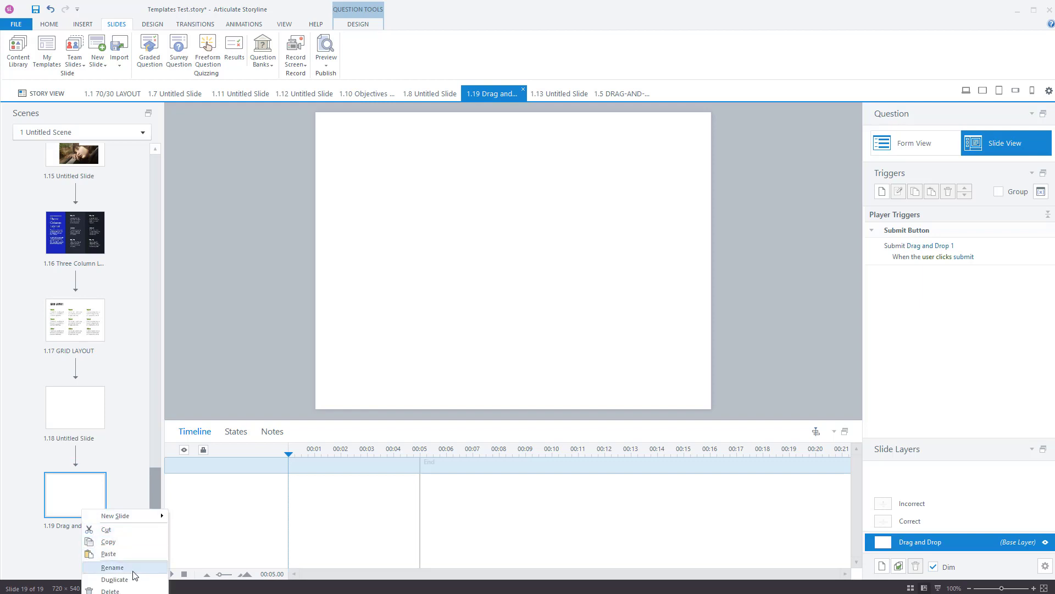
{"action": "left_click", "coordinate": [236, 372]}
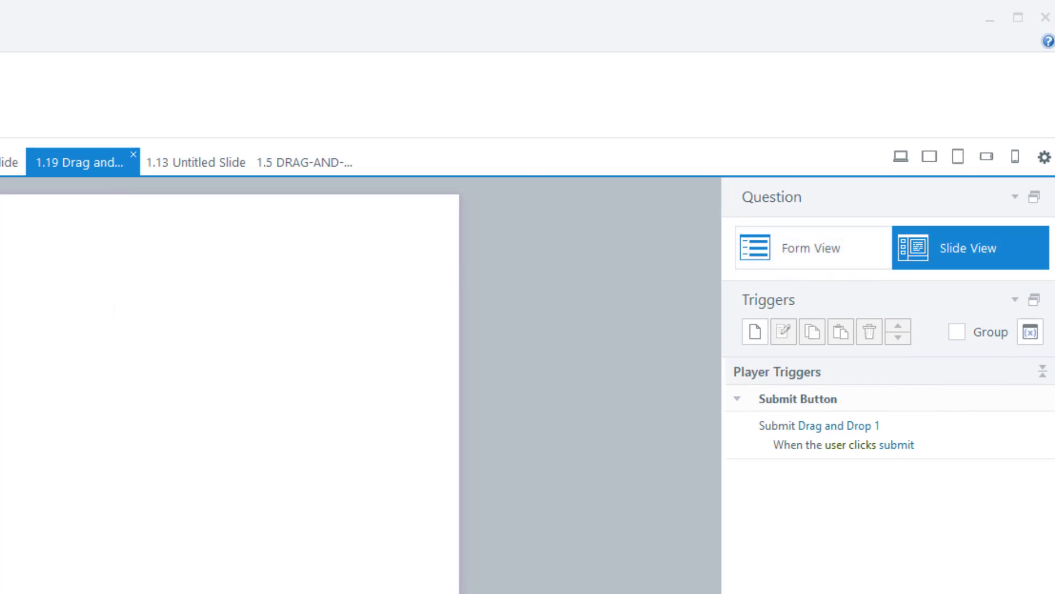
{"action": "left_click", "coordinate": [768, 259]}
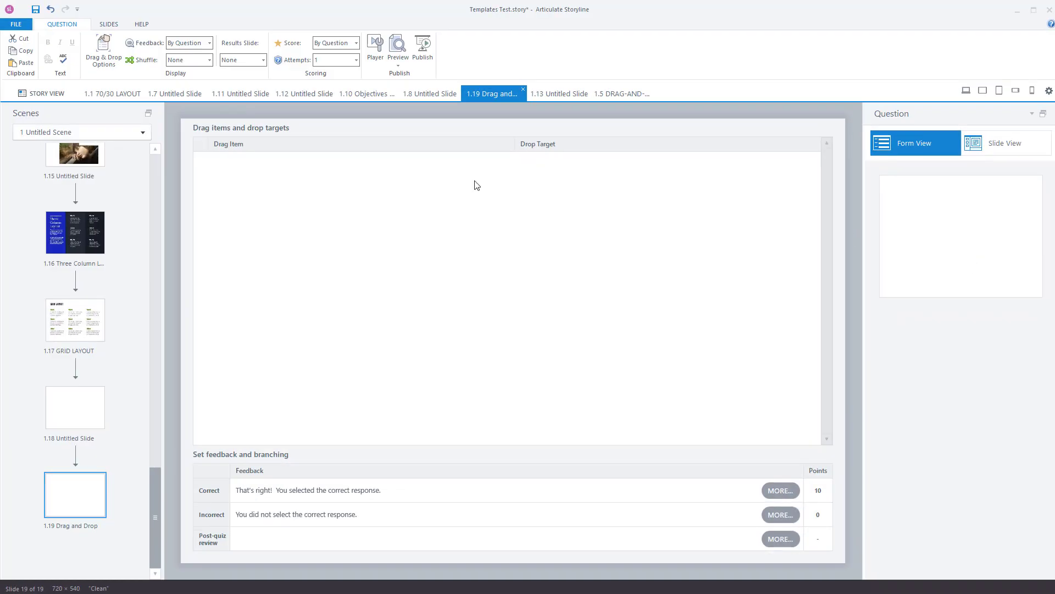
{"action": "left_click", "coordinate": [1011, 143]}
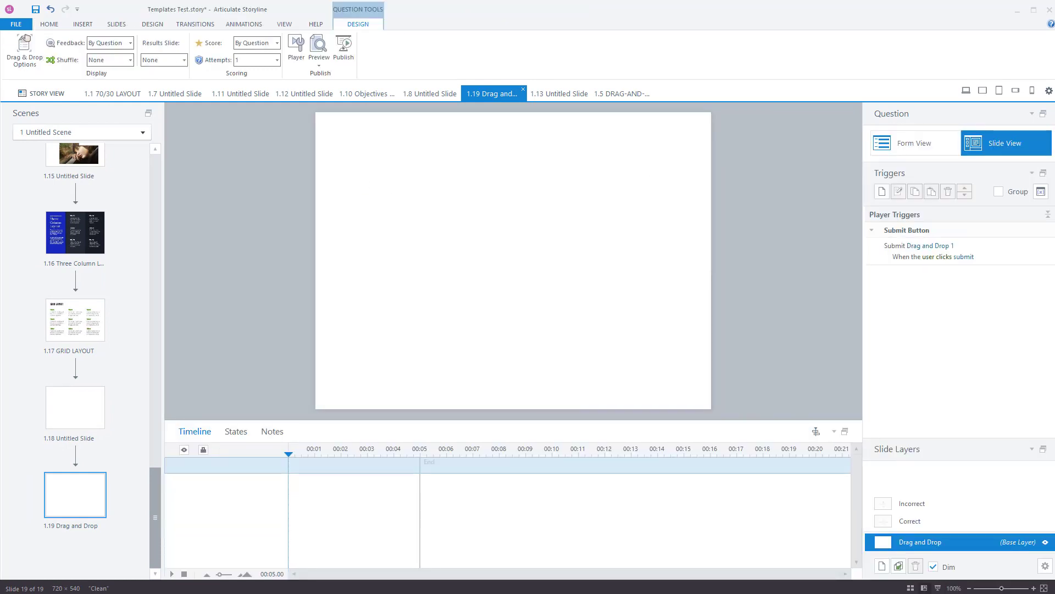
{"action": "left_click", "coordinate": [885, 147]}
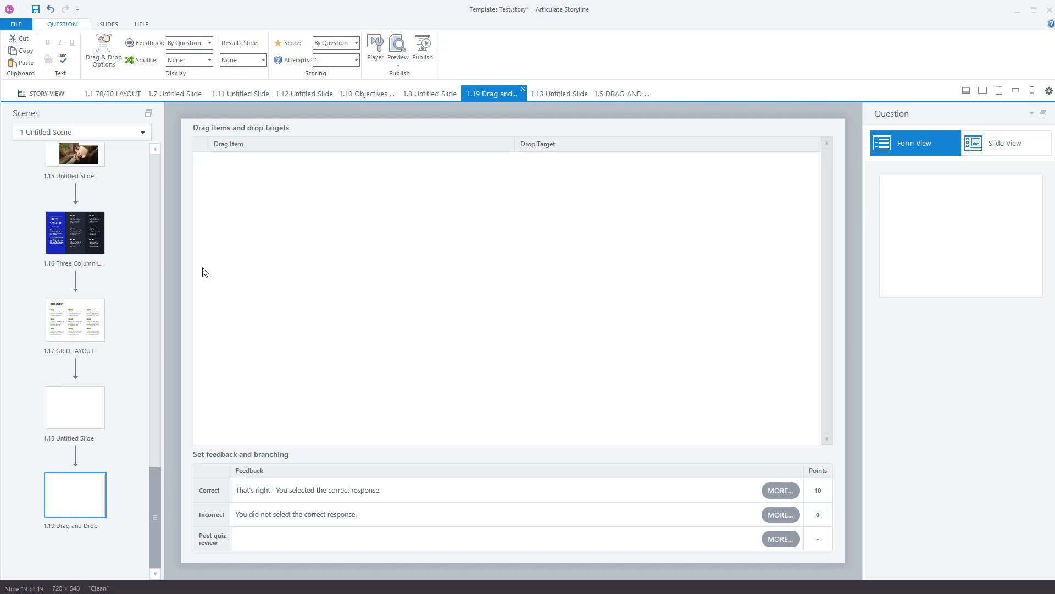
{"action": "left_click", "coordinate": [1002, 141]}
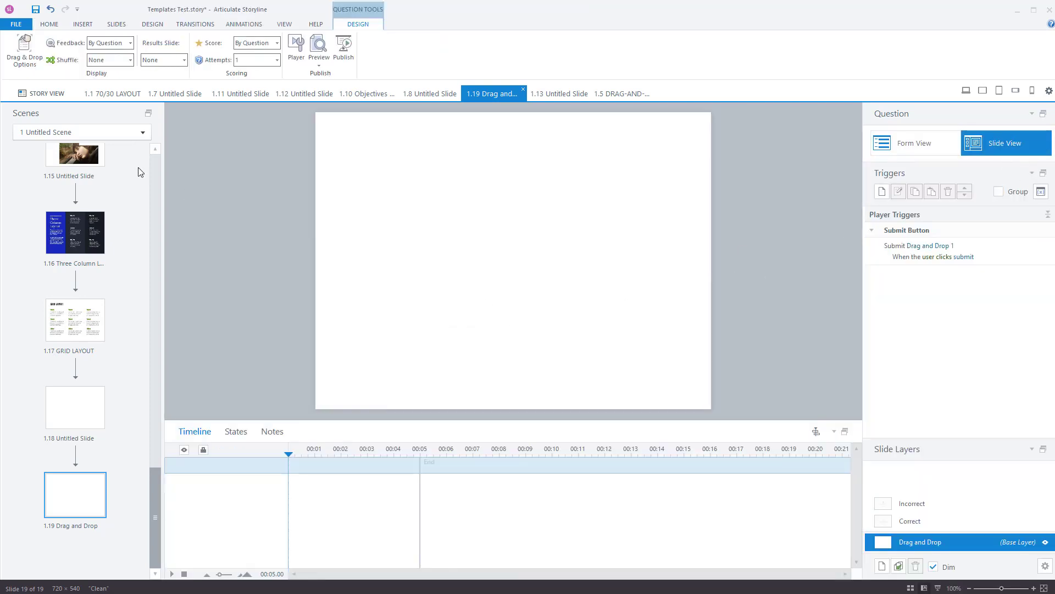
Draw a rectangle at upper left, fill it red, and copy it to the right
{"action": "left_click", "coordinate": [84, 25]}
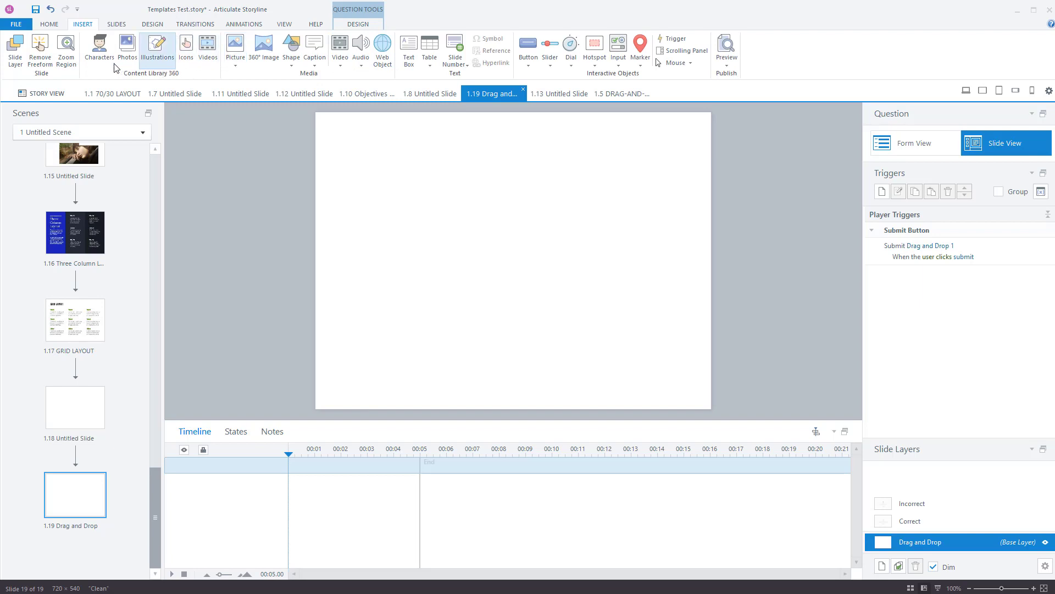
{"action": "left_click", "coordinate": [291, 60]}
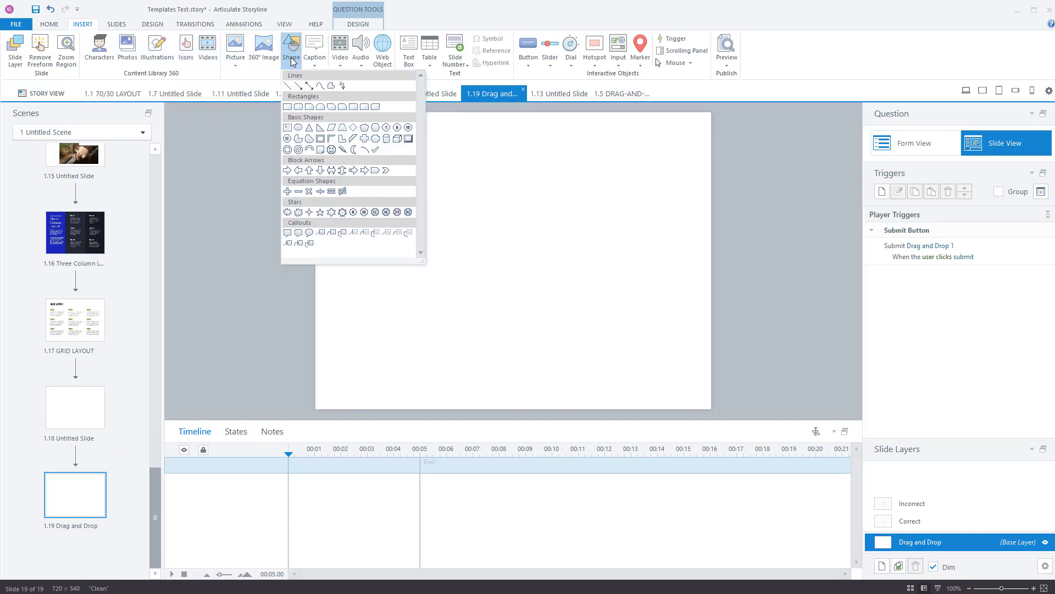
{"action": "left_click", "coordinate": [287, 107]}
{"action": "mouse_move", "coordinate": [364, 161]}
{"action": "left_mouse_down"}
{"action": "mouse_move", "coordinate": [464, 236]}
{"action": "mouse_move", "coordinate": [438, 238]}
{"action": "mouse_move", "coordinate": [432, 250]}
{"action": "left_mouse_up"}
{"action": "left_click", "coordinate": [424, 24]}
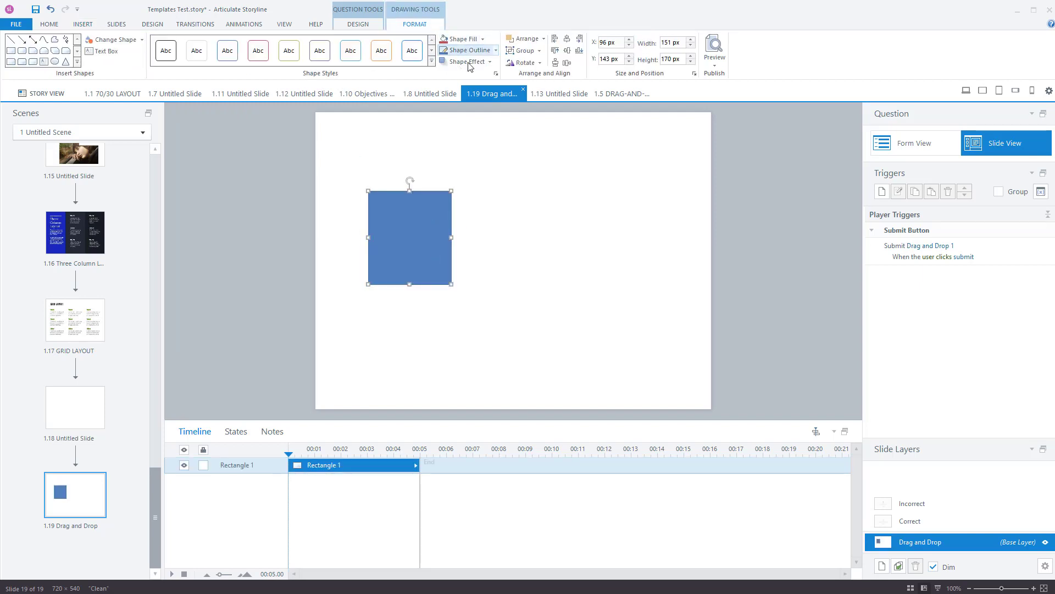
{"action": "left_click", "coordinate": [483, 39]}
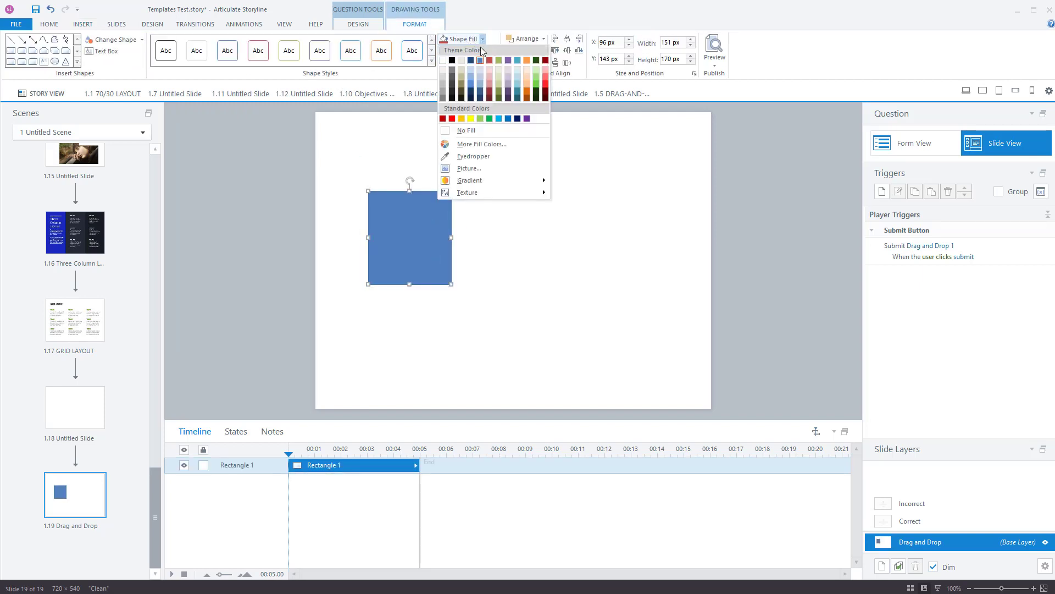
{"action": "left_click", "coordinate": [489, 60]}
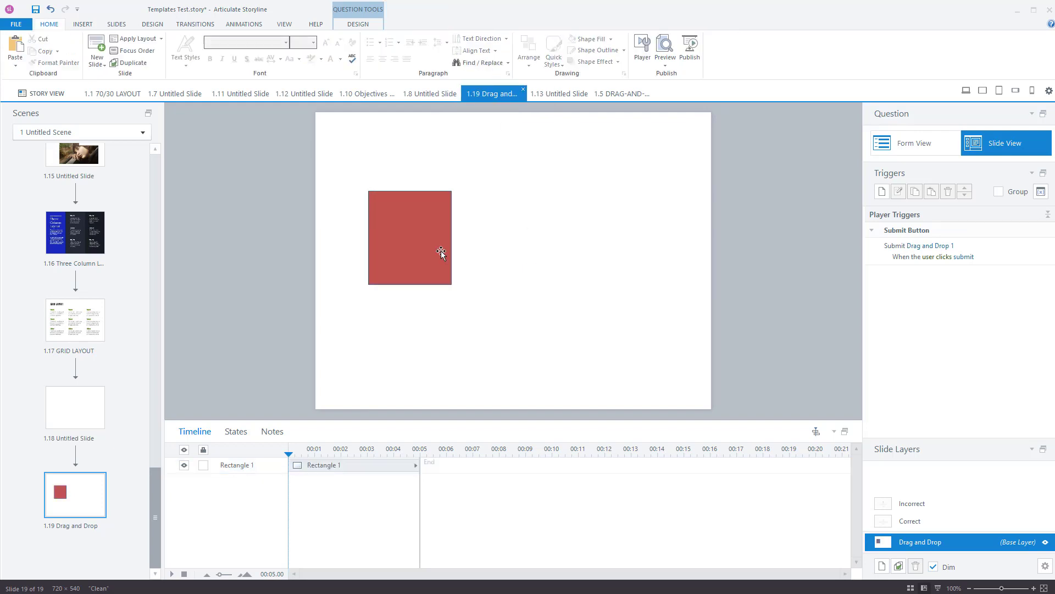
{"action": "left_click_drag", "start_coordinate": [441, 255], "coordinate": [653, 268]}
Type the labels A, B and C into the three red squares
{"action": "left_click", "coordinate": [533, 311]}
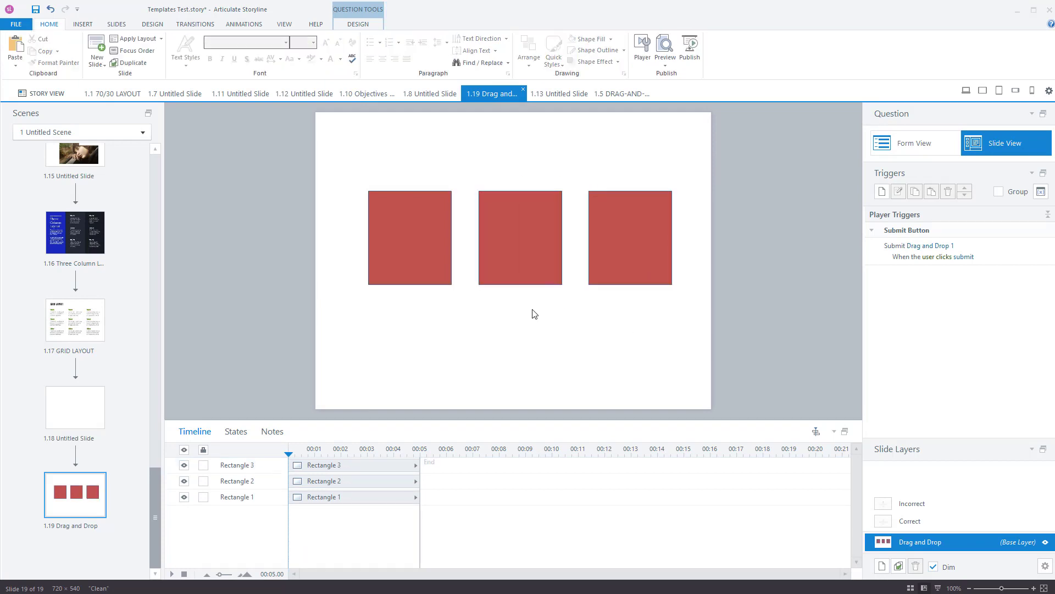
{"action": "left_click", "coordinate": [82, 23]}
{"action": "left_click", "coordinate": [431, 262]}
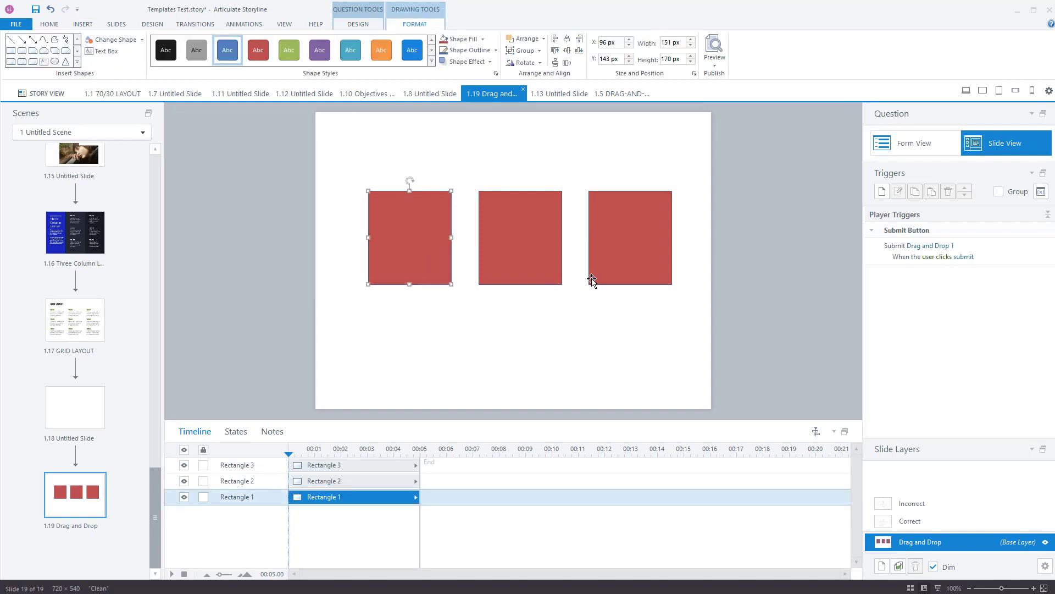
{"action": "left_click", "coordinate": [505, 263]}
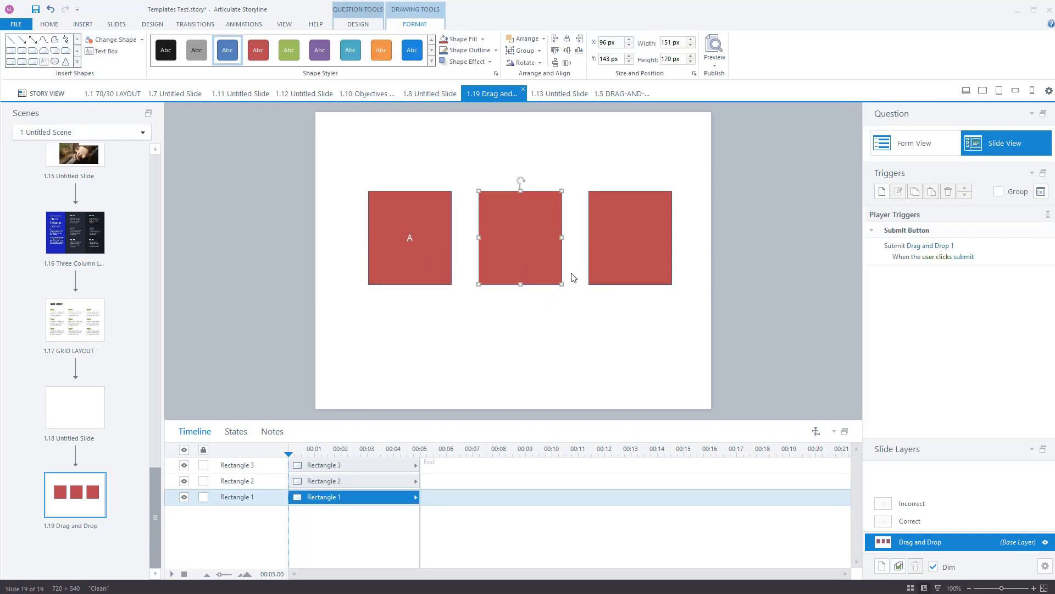
{"action": "left_click", "coordinate": [613, 275]}
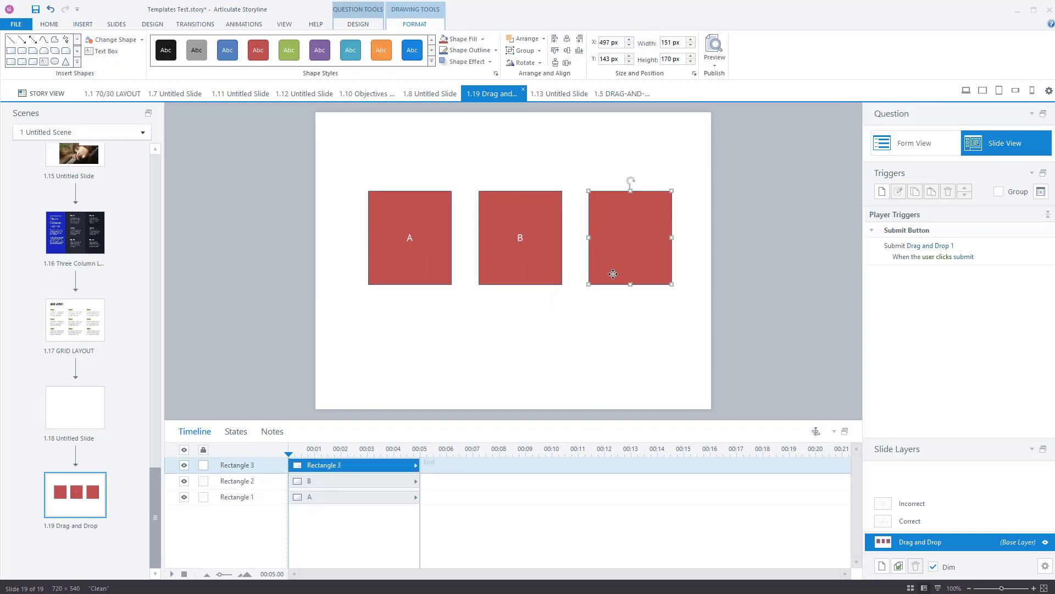
Set the font size of labels A, B and C to 28 pt
{"action": "left_click", "coordinate": [653, 357]}
{"action": "left_click", "coordinate": [439, 250]}
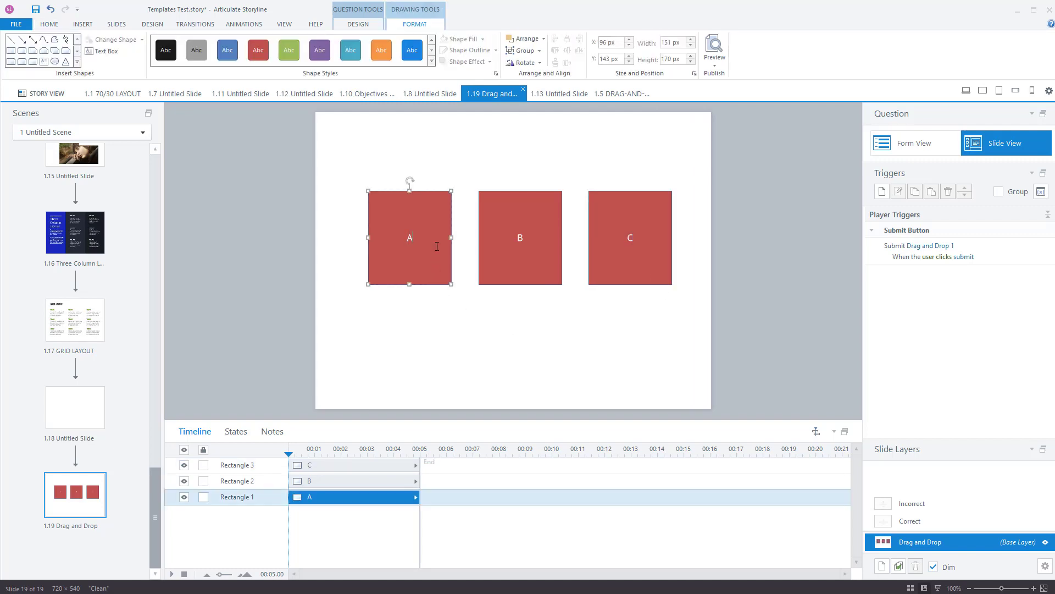
{"action": "left_click", "coordinate": [49, 24]}
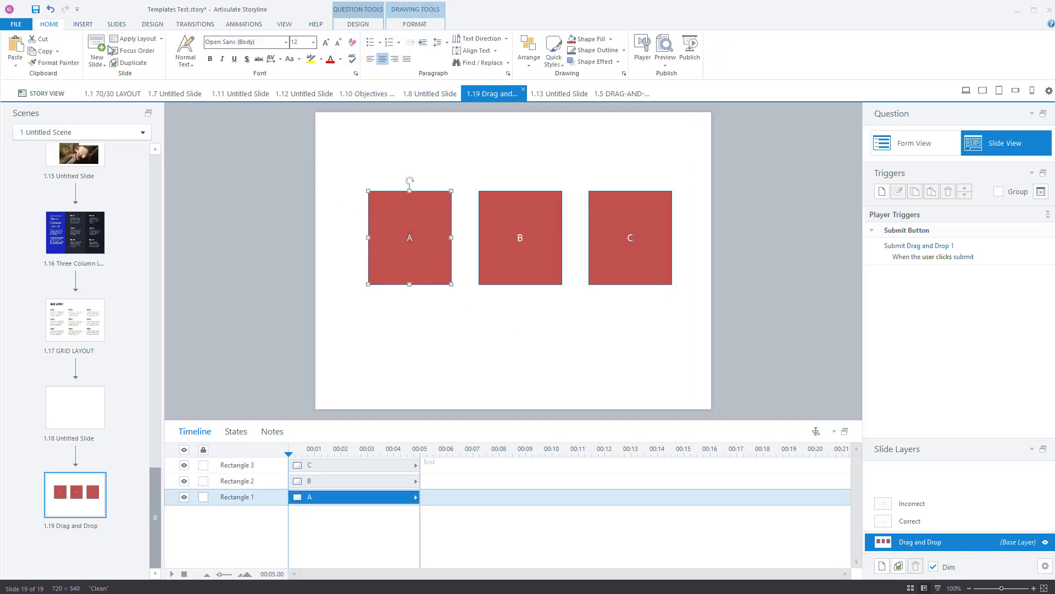
{"action": "left_click", "coordinate": [313, 42]}
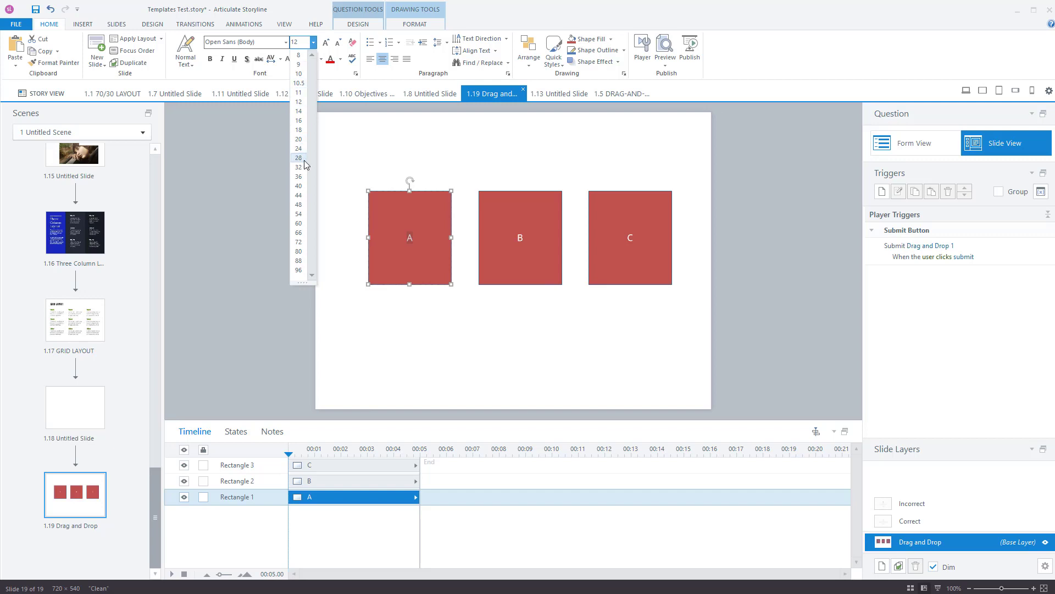
{"action": "left_click", "coordinate": [307, 165]}
{"action": "left_click", "coordinate": [500, 248]}
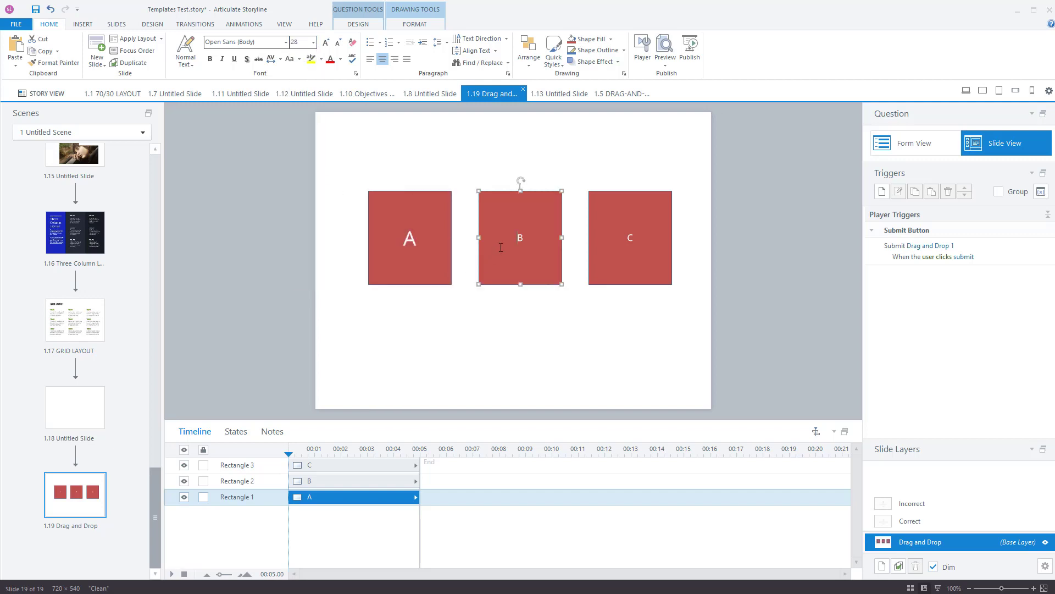
{"action": "left_click", "coordinate": [313, 42]}
{"action": "left_click", "coordinate": [298, 158]}
{"action": "left_click", "coordinate": [639, 263]}
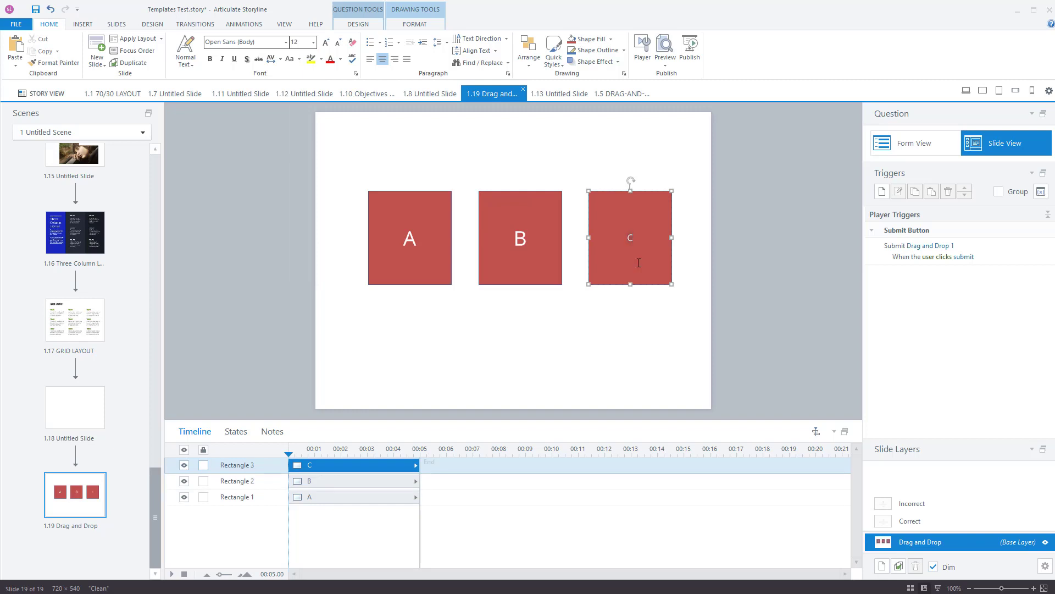
{"action": "left_click", "coordinate": [314, 42]}
{"action": "left_click", "coordinate": [301, 157]}
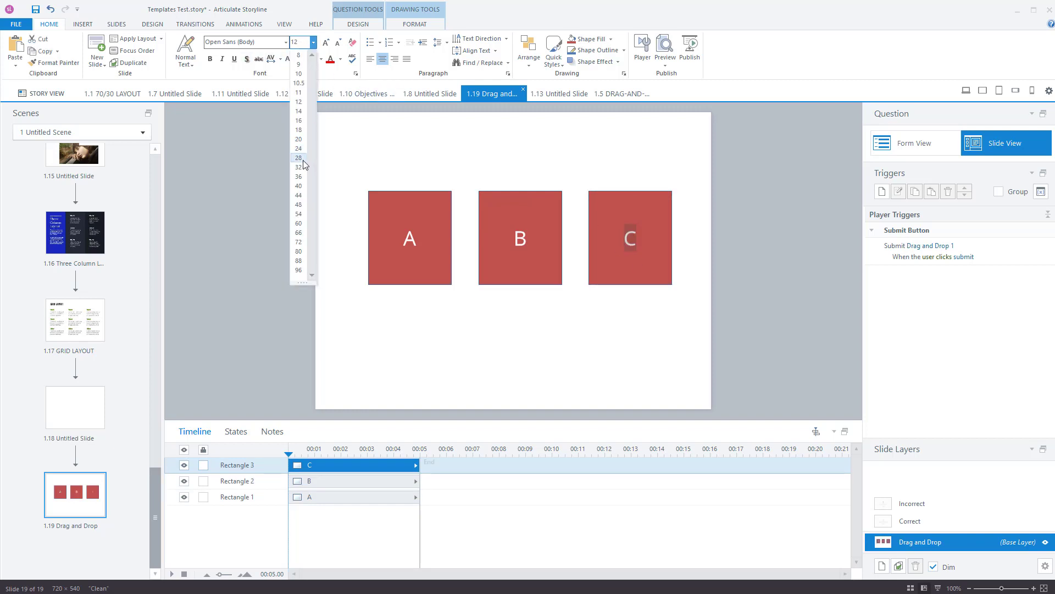
{"action": "left_click", "coordinate": [498, 363]}
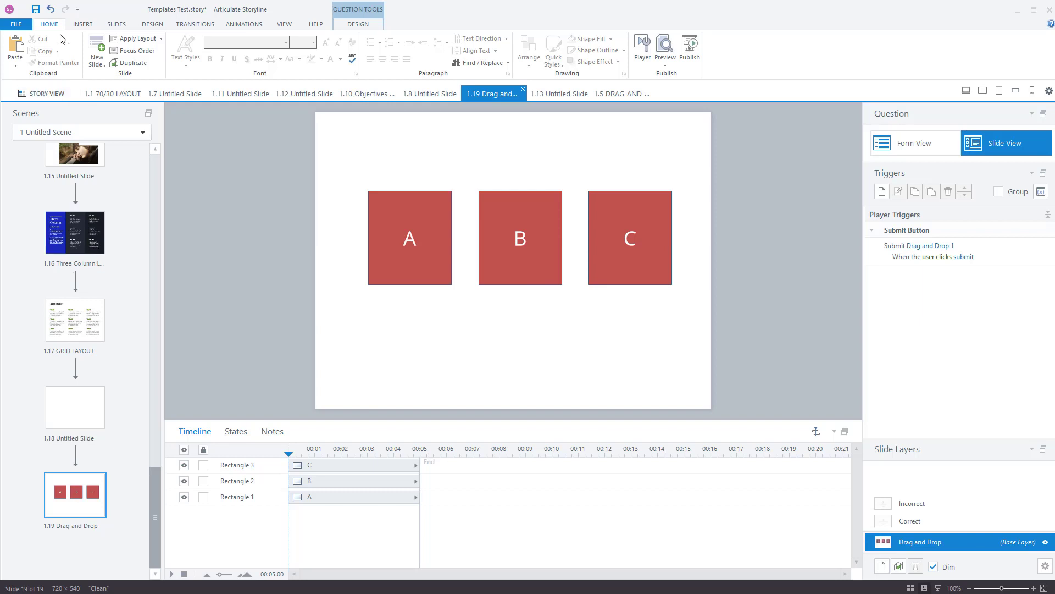
Insert the football-on-grass stock photo and shrink it off the squares
{"action": "left_click", "coordinate": [82, 24]}
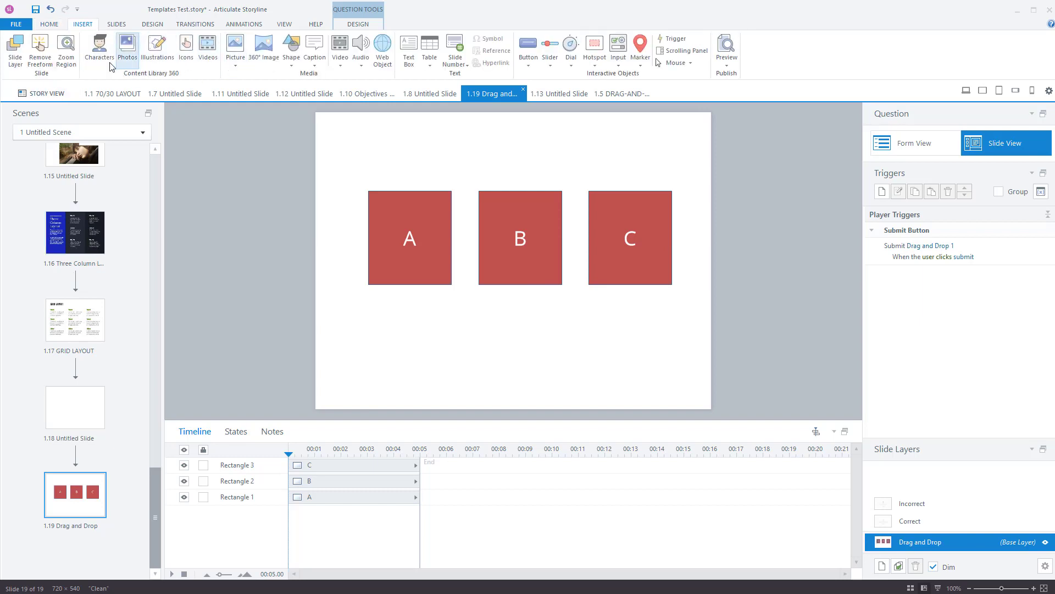
{"action": "left_click", "coordinate": [127, 61]}
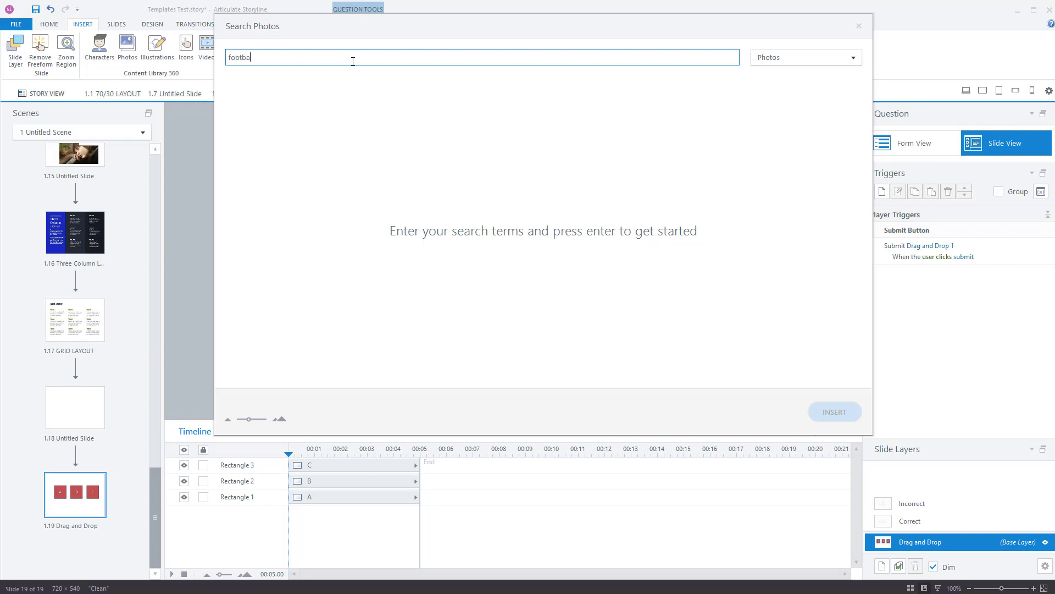
{"action": "key", "text": "Return"}
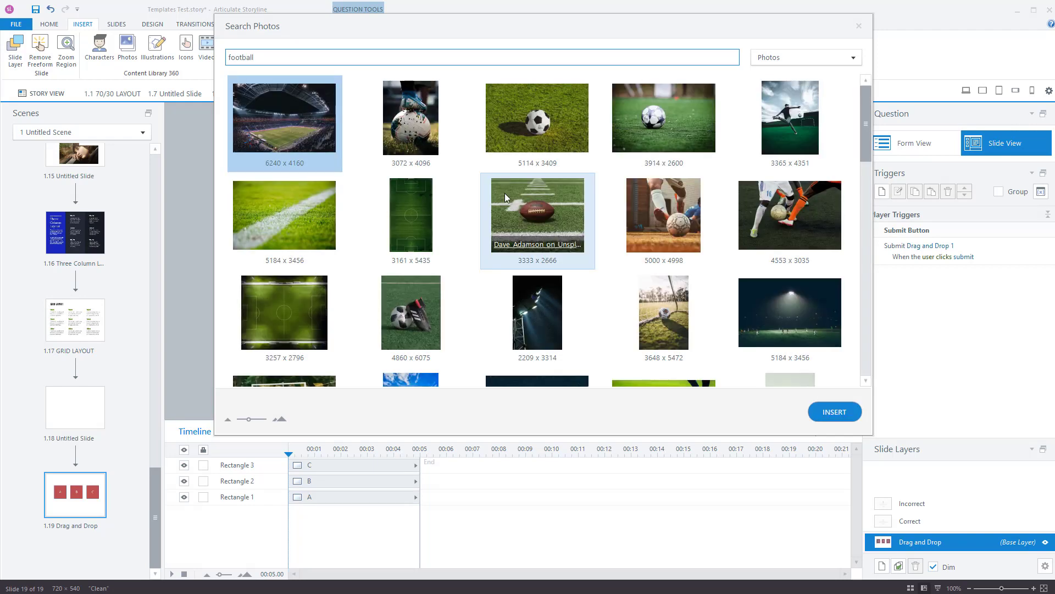
{"action": "left_click", "coordinate": [534, 159]}
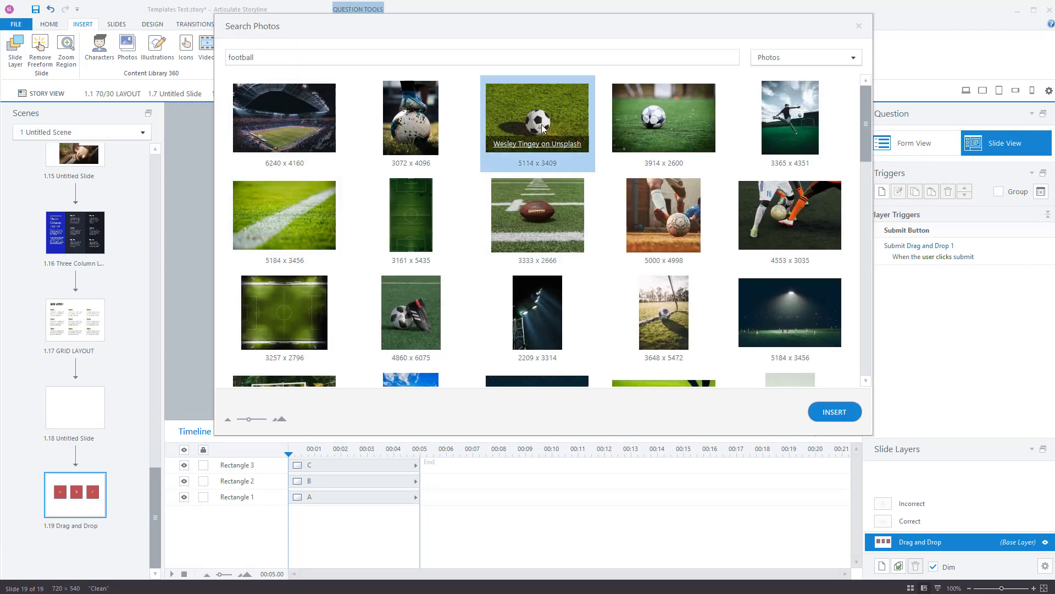
{"action": "left_click", "coordinate": [834, 412]}
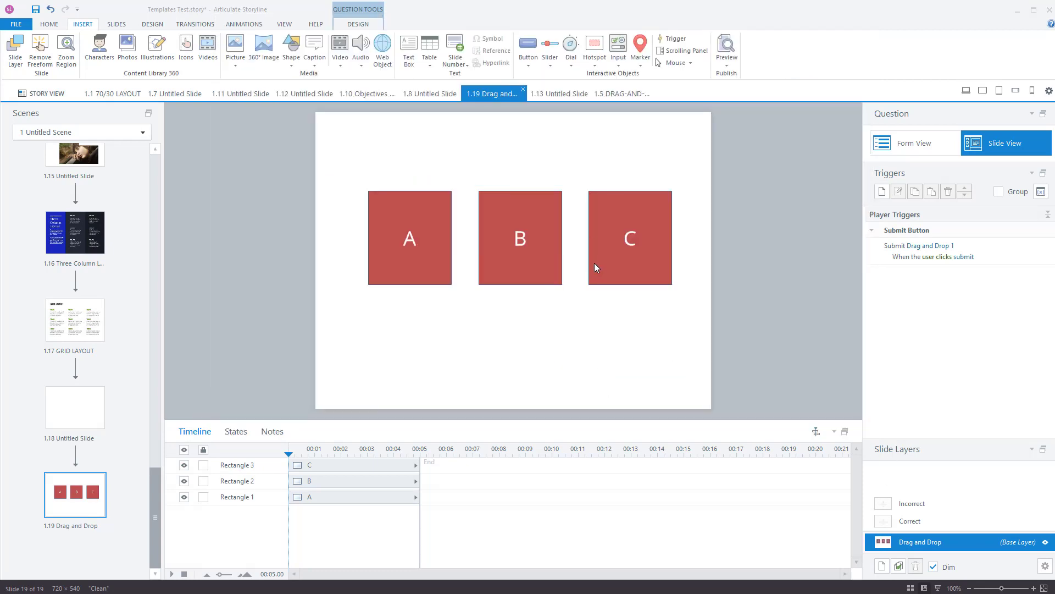
{"action": "key", "text": "ctrl+v"}
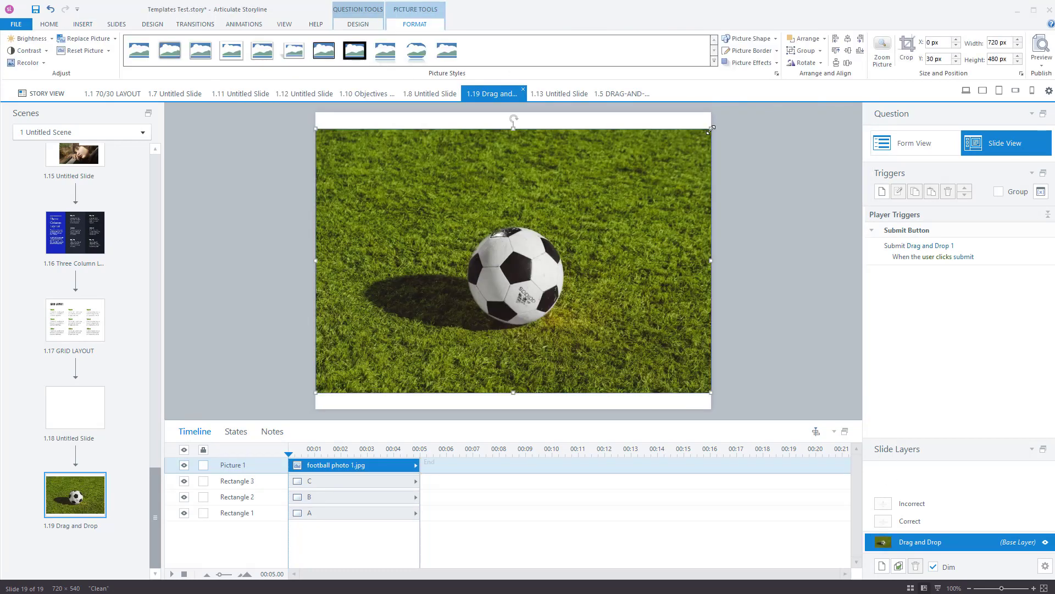
{"action": "left_click_drag", "start_coordinate": [711, 129], "coordinate": [402, 360]}
Search stock photos for 'car', insert the dark car photo and shrink it
{"action": "left_click", "coordinate": [84, 26]}
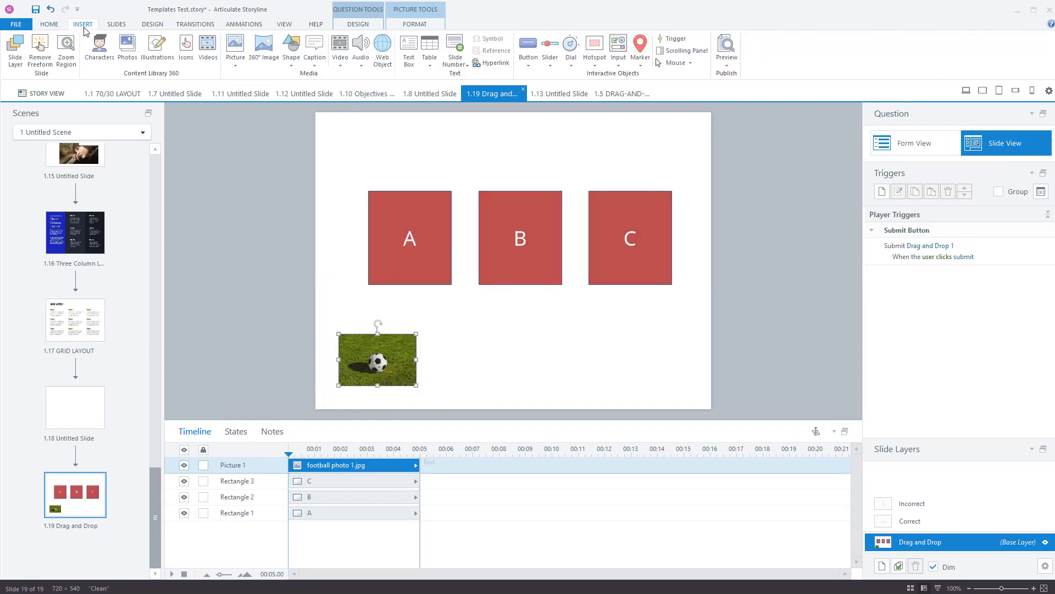
{"action": "left_click", "coordinate": [124, 51]}
{"action": "left_click", "coordinate": [263, 61]}
{"action": "double_click", "coordinate": [263, 64]}
{"action": "type", "text": "car"}
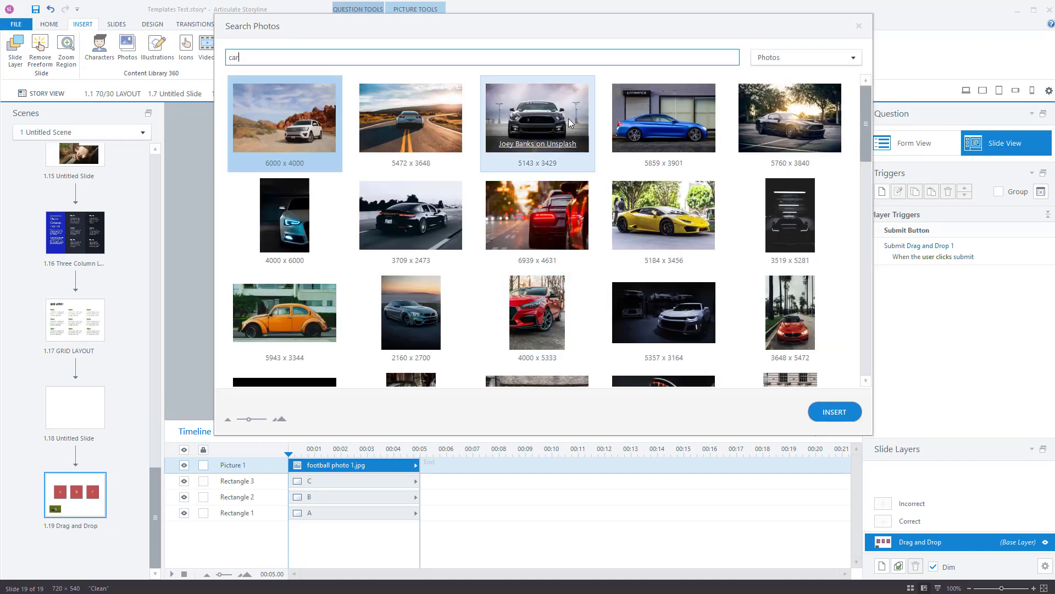
{"action": "left_click", "coordinate": [523, 111]}
{"action": "left_click", "coordinate": [840, 409]}
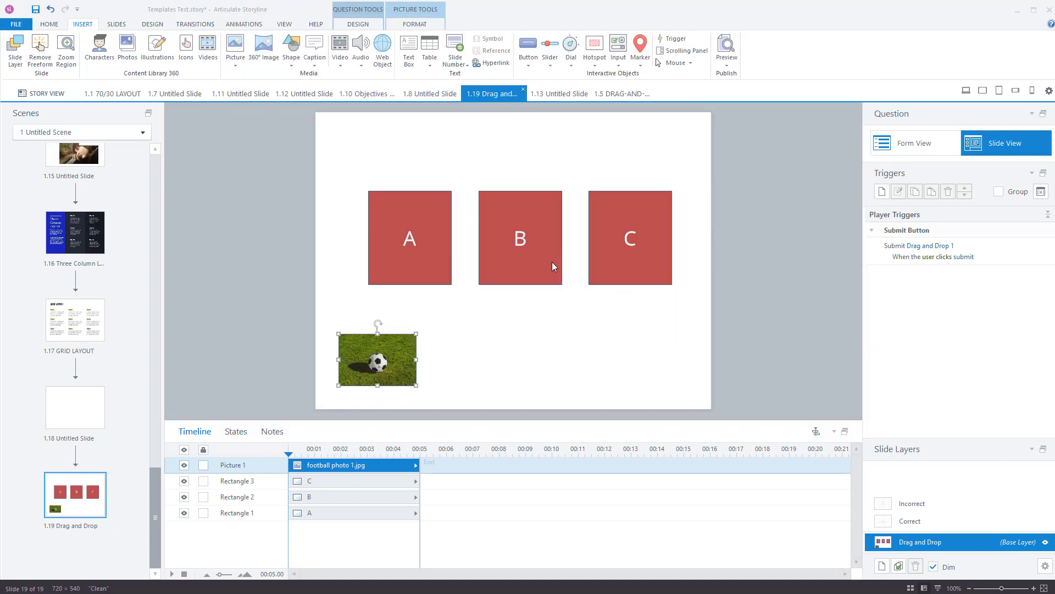
{"action": "left_click_drag", "start_coordinate": [711, 129], "coordinate": [420, 323]}
{"action": "left_click_drag", "start_coordinate": [386, 364], "coordinate": [515, 364]}
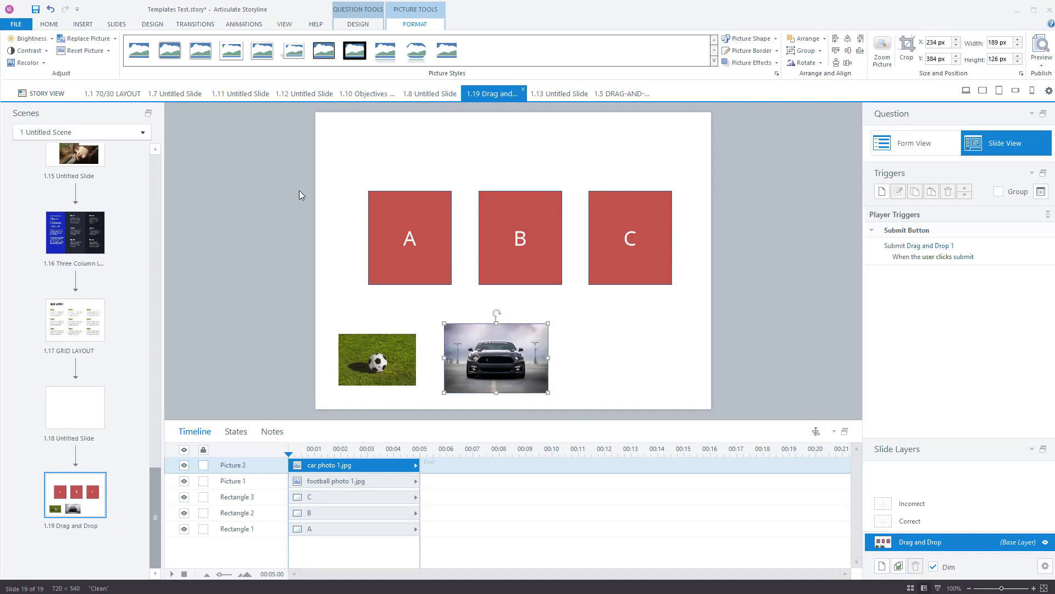
Insert the carrots-on-wooden-board stock photo, shrink it and place it below square C
{"action": "left_click", "coordinate": [83, 24]}
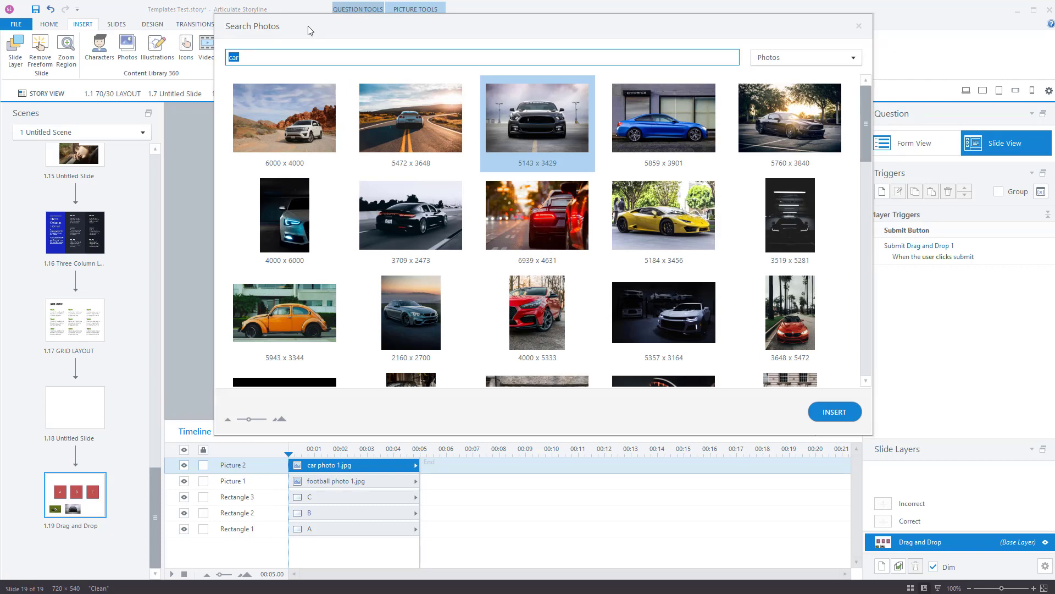
{"action": "type", "text": "car"}
{"action": "key", "text": "Return"}
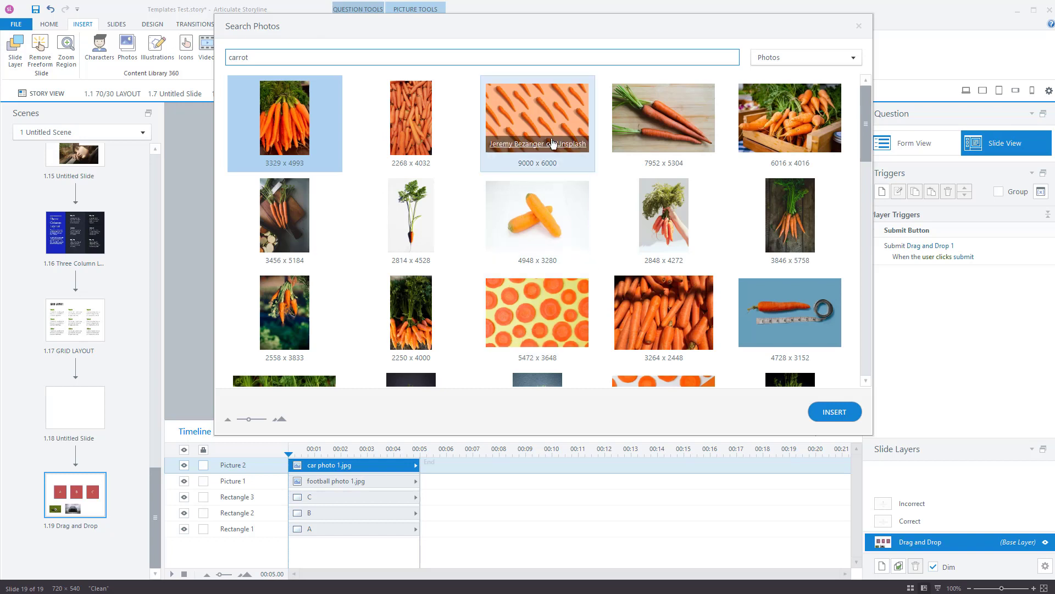
{"action": "left_click", "coordinate": [692, 122]}
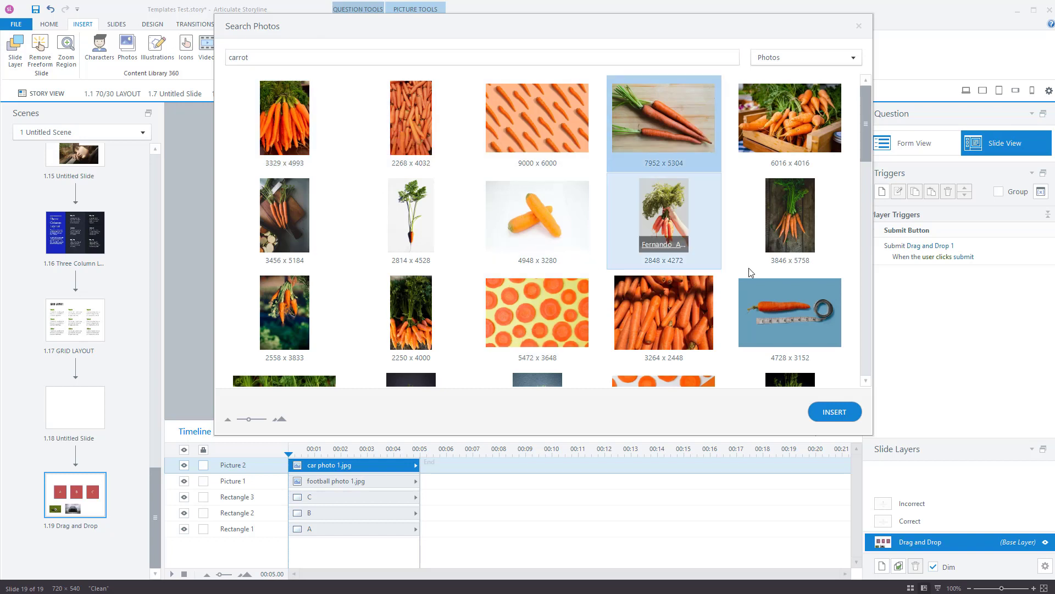
{"action": "left_click", "coordinate": [834, 414]}
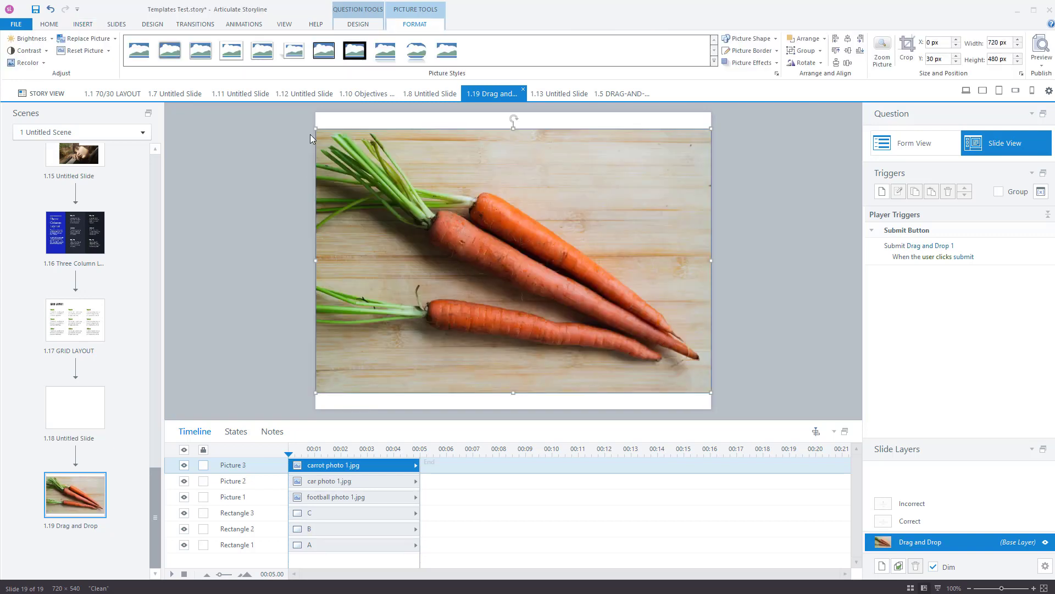
{"action": "left_click_drag", "start_coordinate": [316, 129], "coordinate": [630, 340]}
{"action": "left_click_drag", "start_coordinate": [653, 377], "coordinate": [620, 369]}
{"action": "left_click", "coordinate": [542, 357]}
Match the photo sizes and align the football, car and carrot under squares A, B, C
{"action": "left_click_drag", "start_coordinate": [549, 323], "coordinate": [537, 331]}
{"action": "left_click_drag", "start_coordinate": [527, 374], "coordinate": [561, 370]}
{"action": "left_click_drag", "start_coordinate": [664, 373], "coordinate": [669, 374]}
{"action": "left_click_drag", "start_coordinate": [384, 376], "coordinate": [410, 375]}
{"action": "left_click_drag", "start_coordinate": [440, 334], "coordinate": [450, 327]}
{"action": "left_click_drag", "start_coordinate": [420, 365], "coordinate": [413, 367]}
{"action": "left_click", "coordinate": [435, 239]}
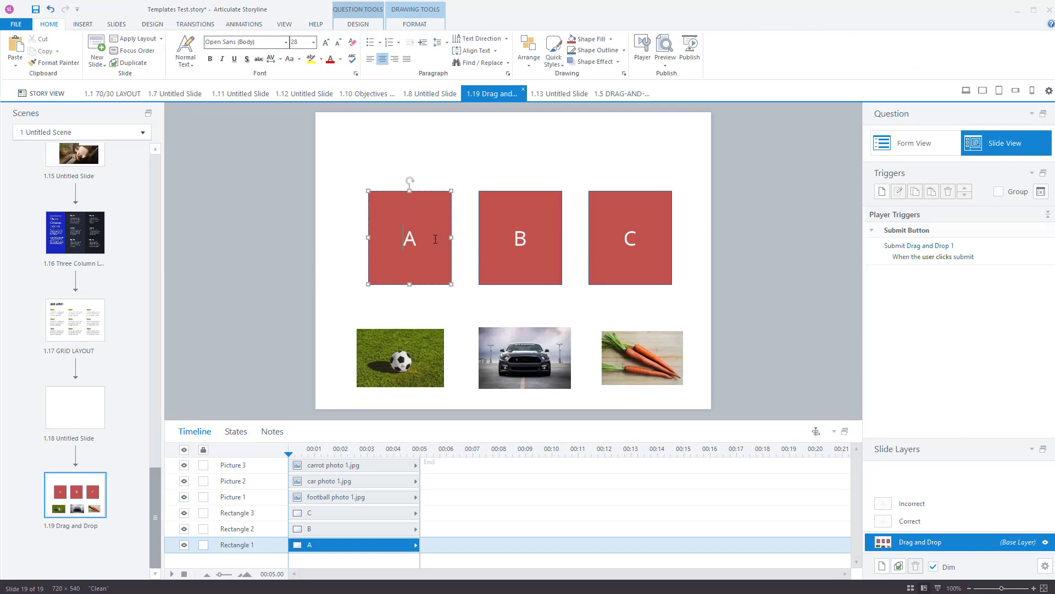
{"action": "left_click", "coordinate": [342, 164]}
{"action": "type", "text": "Car"}
{"action": "key", "text": "Tab"}
{"action": "key", "text": "BackSpace"}
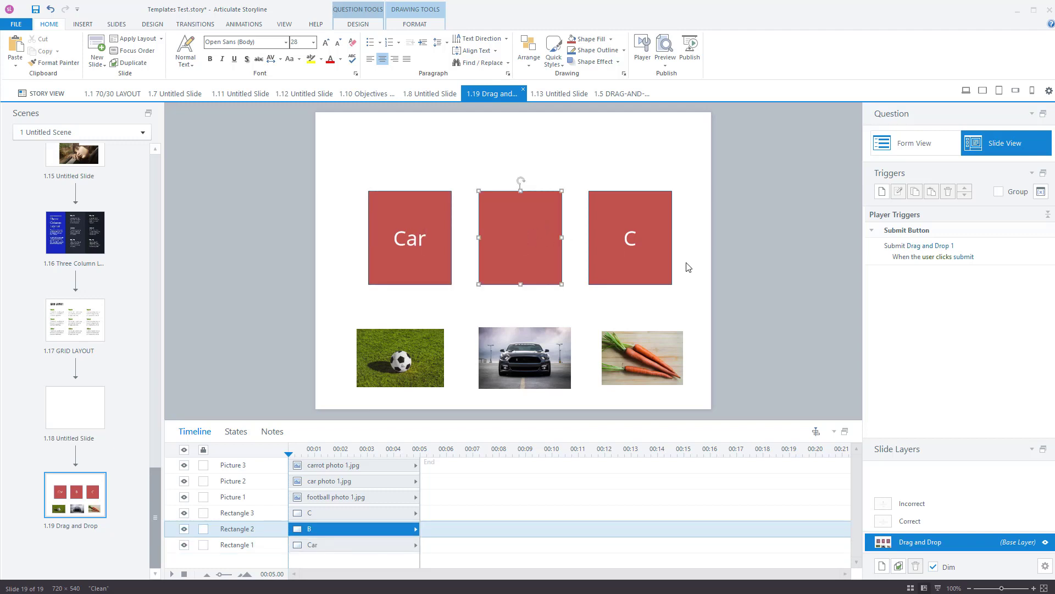
{"action": "type", "text": "Football"}
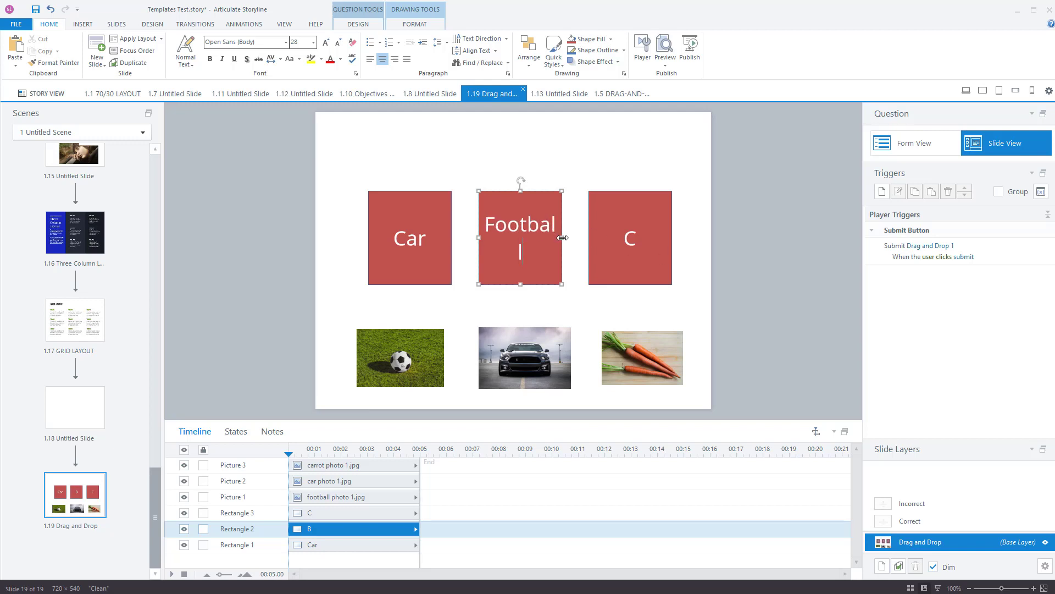
{"action": "left_click", "coordinate": [671, 245]}
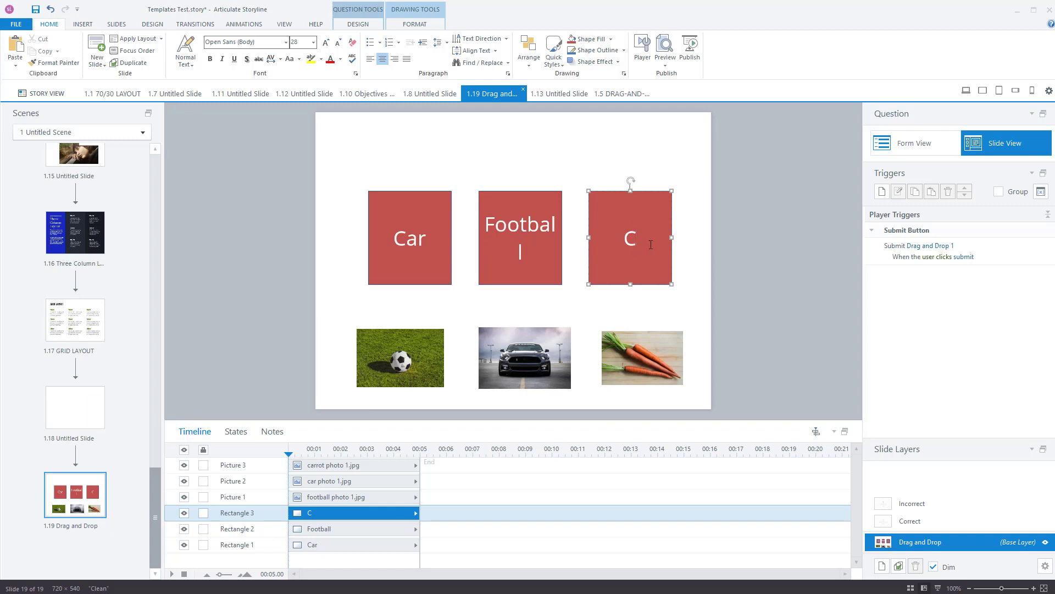
{"action": "type", "text": "Ve"}
{"action": "key", "text": "BackSpace"}
{"action": "type", "text": "arroy"}
{"action": "key", "text": "BackSpace"}
{"action": "type", "text": "t"}
{"action": "left_click", "coordinate": [705, 256]}
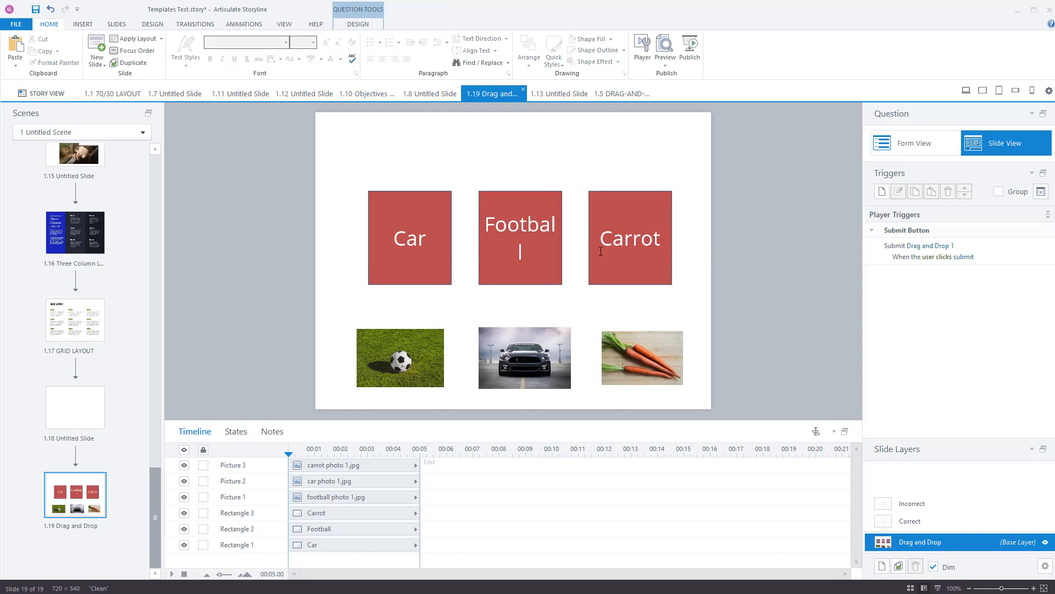
{"action": "left_click", "coordinate": [552, 246]}
{"action": "left_click", "coordinate": [431, 254], "text": "shift"}
{"action": "left_click", "coordinate": [665, 252], "text": "shift"}
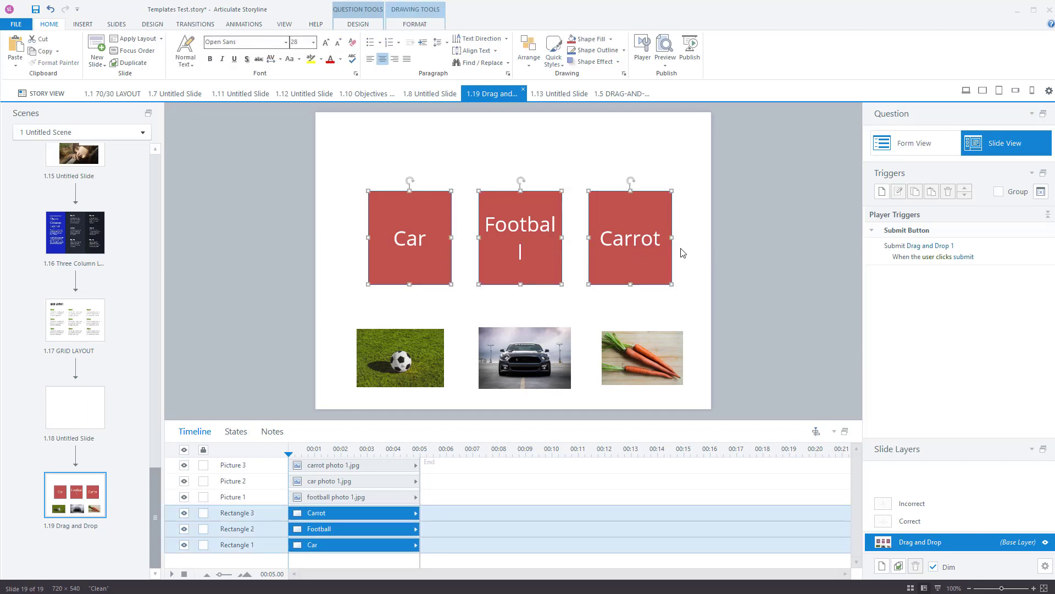
{"action": "left_click_drag", "start_coordinate": [673, 237], "coordinate": [676, 239]}
{"action": "left_click", "coordinate": [638, 302]}
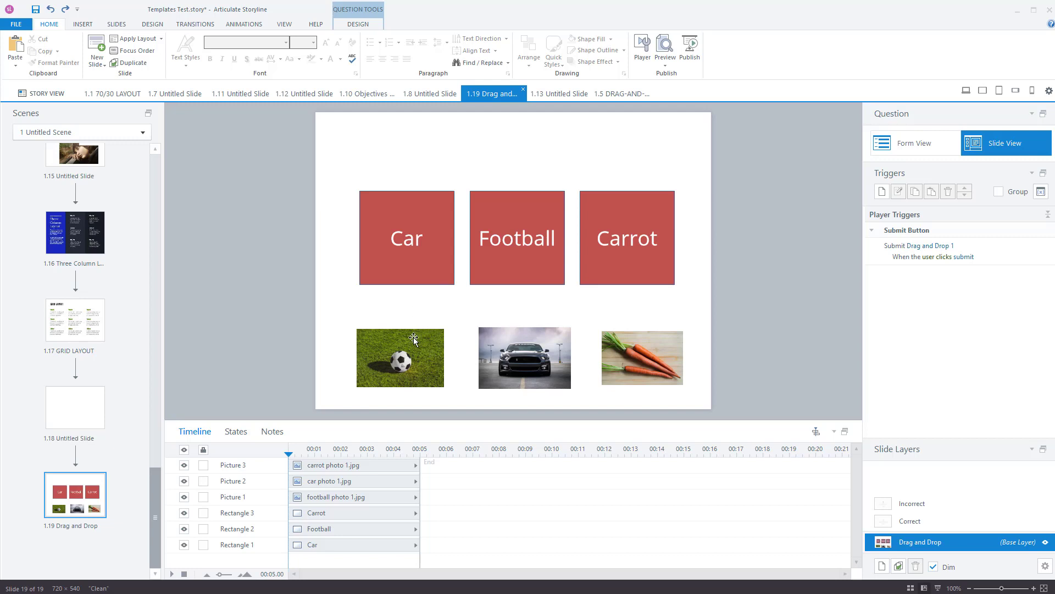
{"action": "left_click", "coordinate": [443, 377]}
{"action": "left_click", "coordinate": [545, 367]}
{"action": "left_click", "coordinate": [623, 362]}
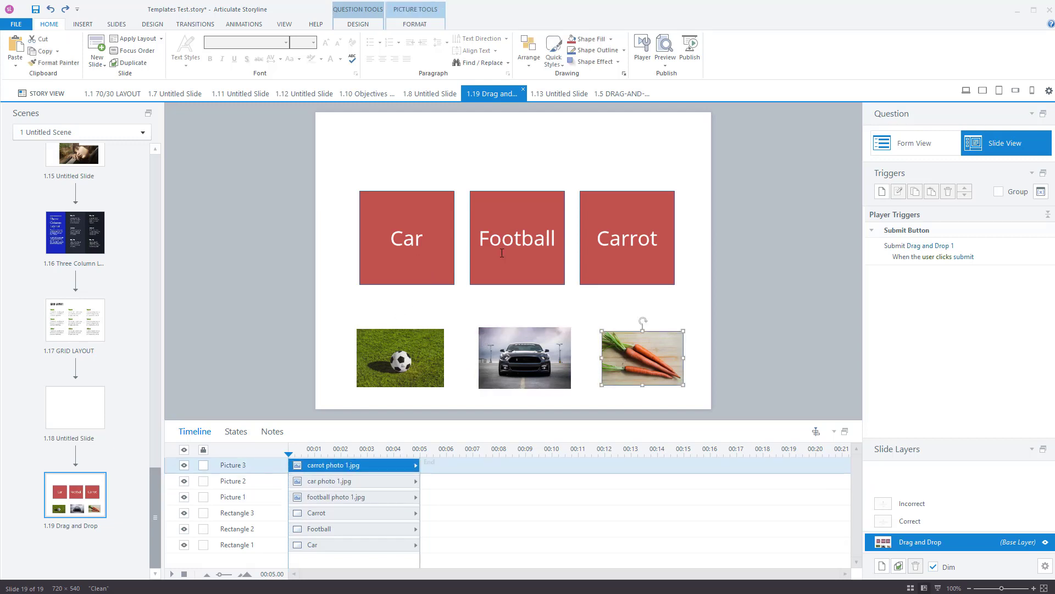
{"action": "left_click", "coordinate": [798, 339]}
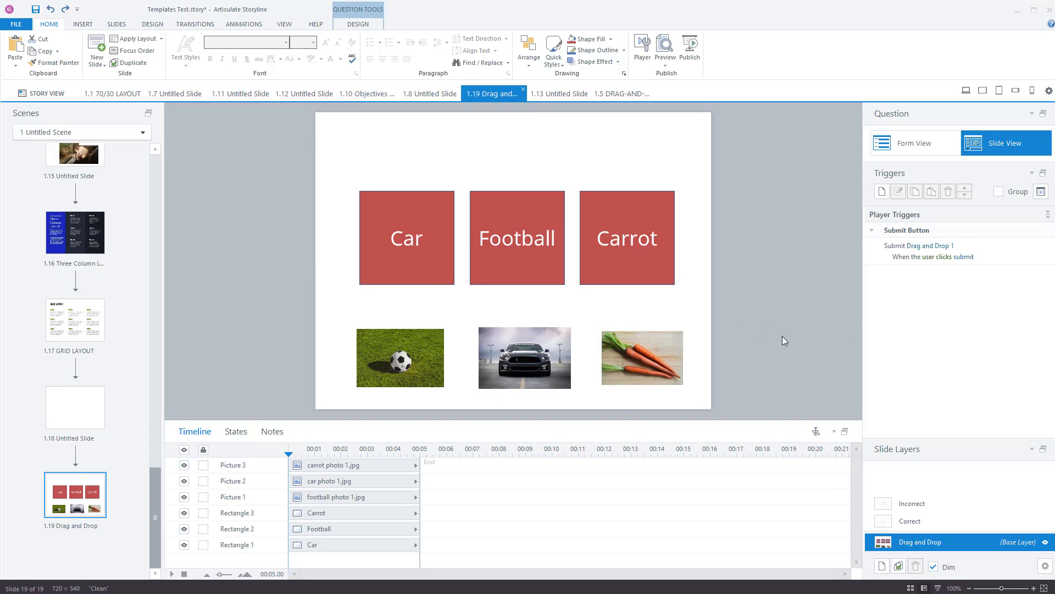
Rename the photo layers in the timeline to Football, Car and Carrot
{"action": "left_click", "coordinate": [409, 351]}
{"action": "right_click", "coordinate": [238, 497]}
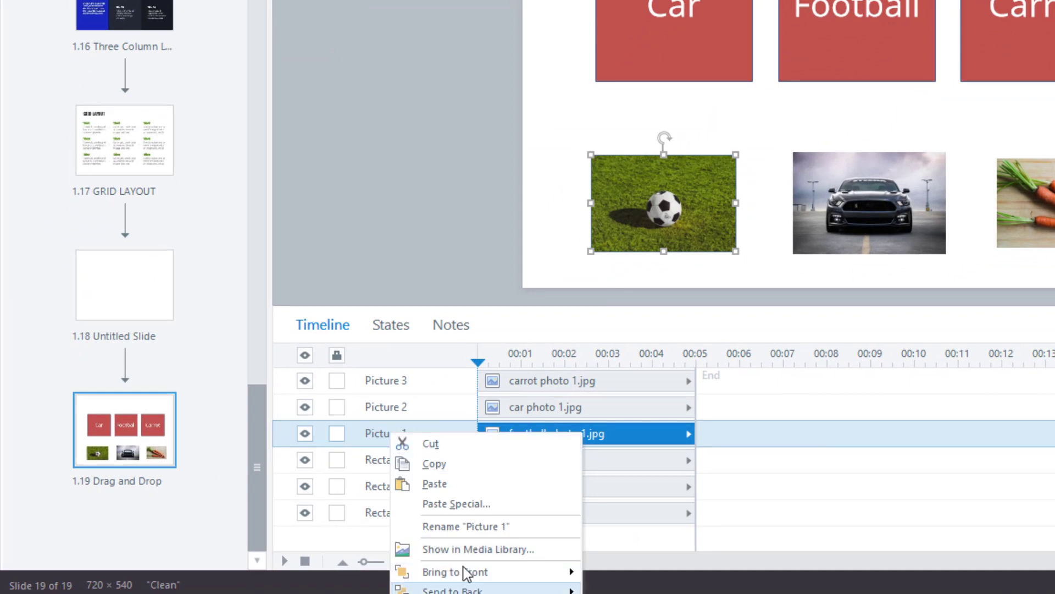
{"action": "left_click", "coordinate": [484, 527]}
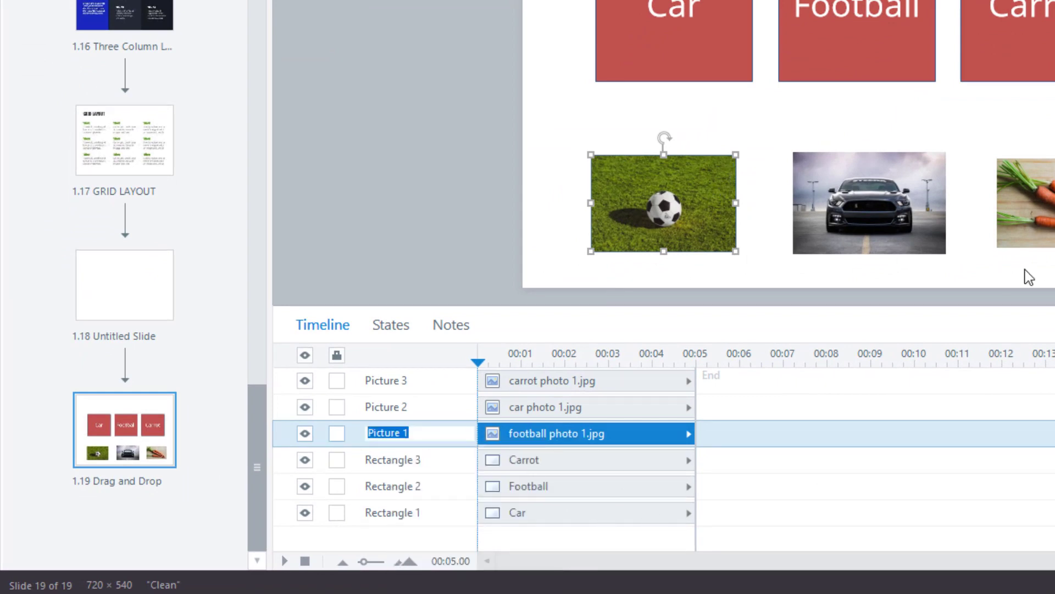
{"action": "type", "text": "Football"}
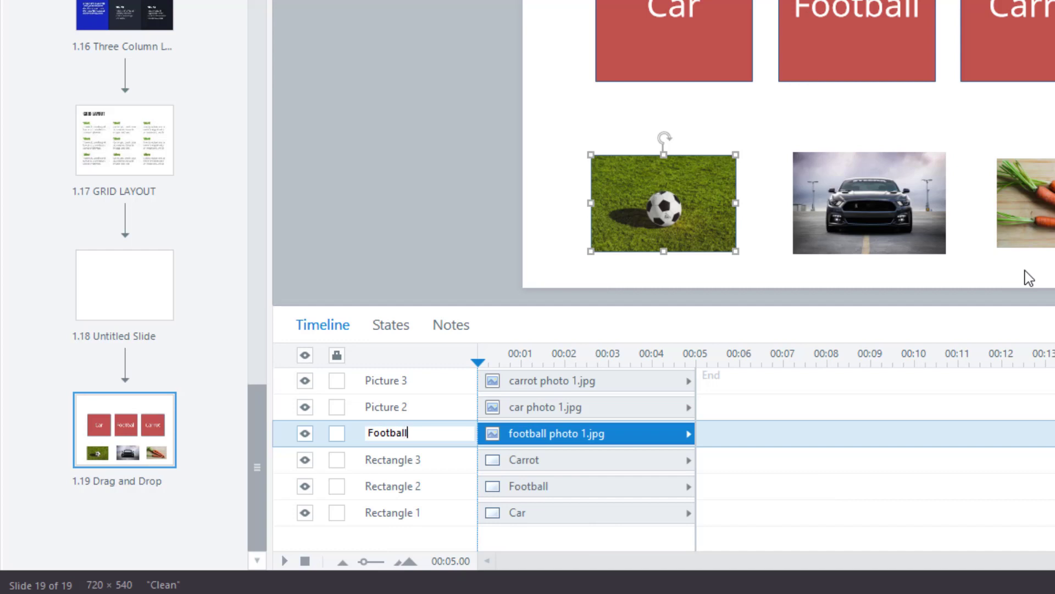
{"action": "left_click", "coordinate": [391, 414]}
{"action": "right_click", "coordinate": [394, 413]}
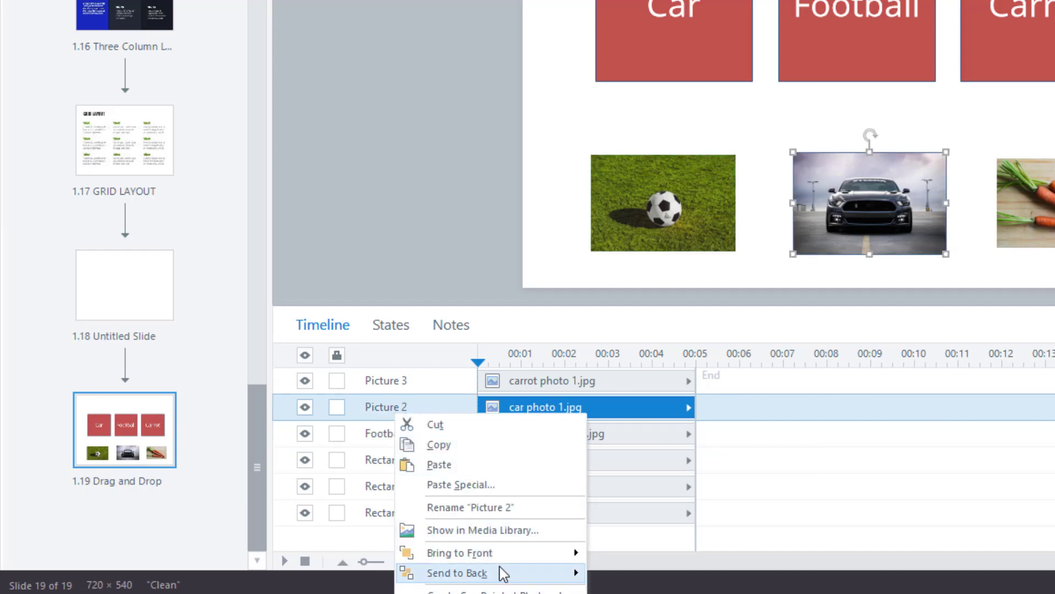
{"action": "left_click", "coordinate": [470, 507]}
{"action": "type", "text": "Car"}
{"action": "key", "text": "Return"}
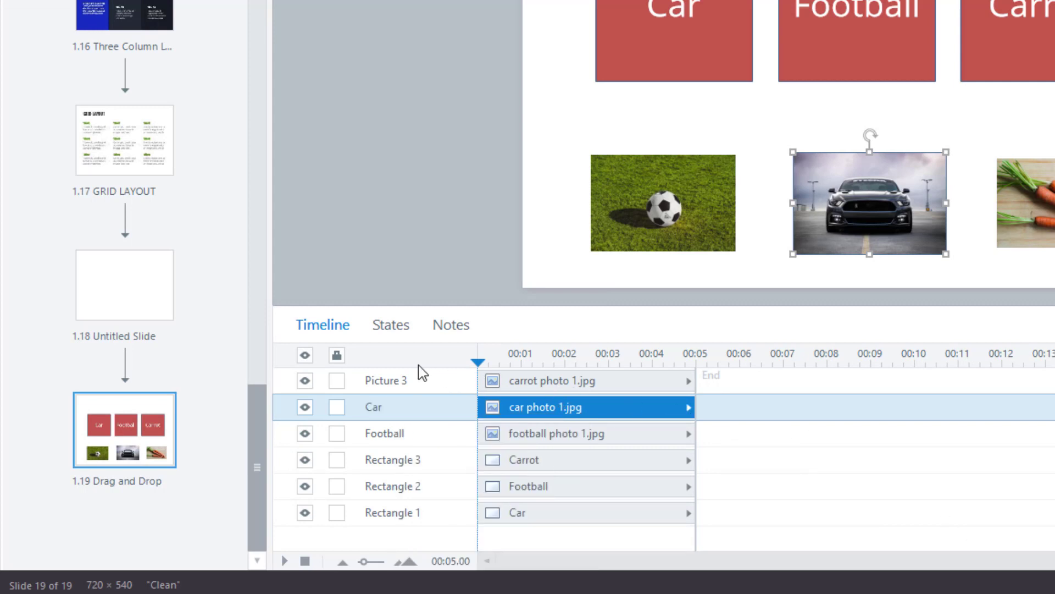
{"action": "right_click", "coordinate": [384, 383]}
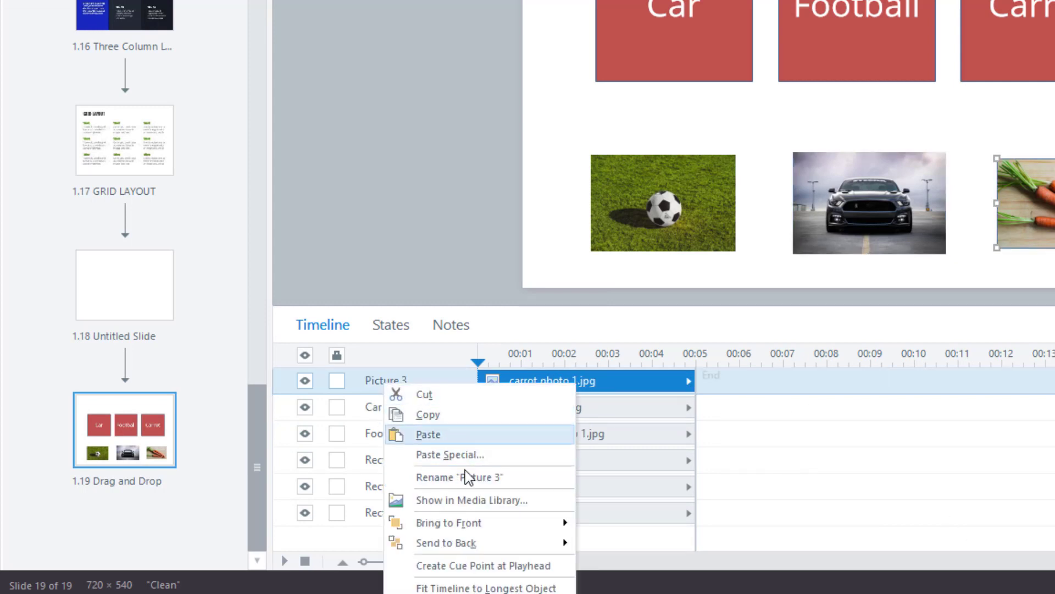
{"action": "left_click", "coordinate": [471, 477]}
{"action": "type", "text": "Carrot"}
{"action": "key", "text": "Return"}
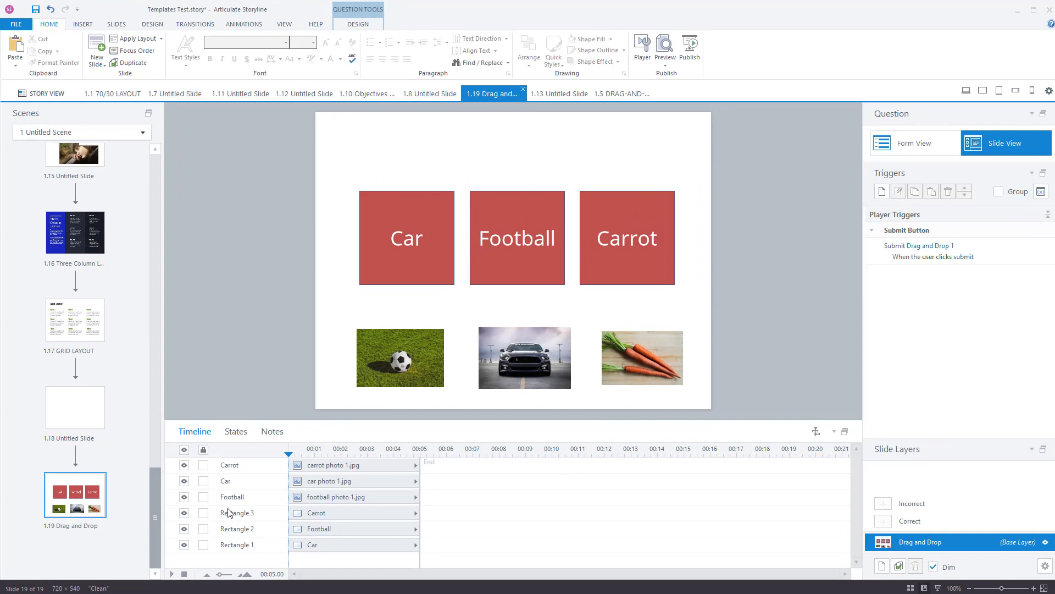
Rename the red rectangle layers to Carrot Box, Football Box and Car Box
{"action": "left_click", "coordinate": [230, 513]}
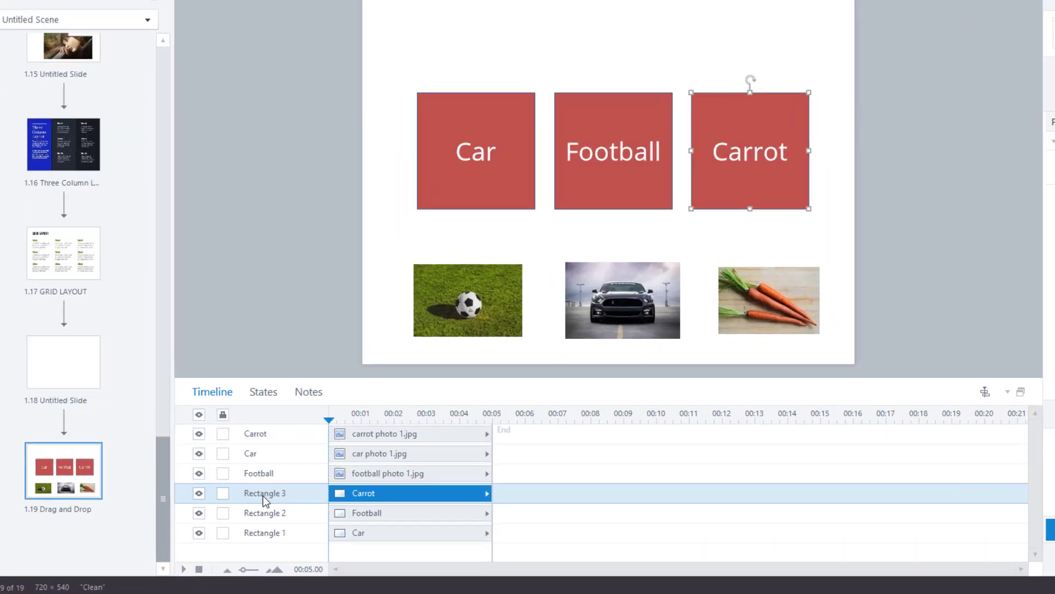
{"action": "right_click", "coordinate": [236, 515]}
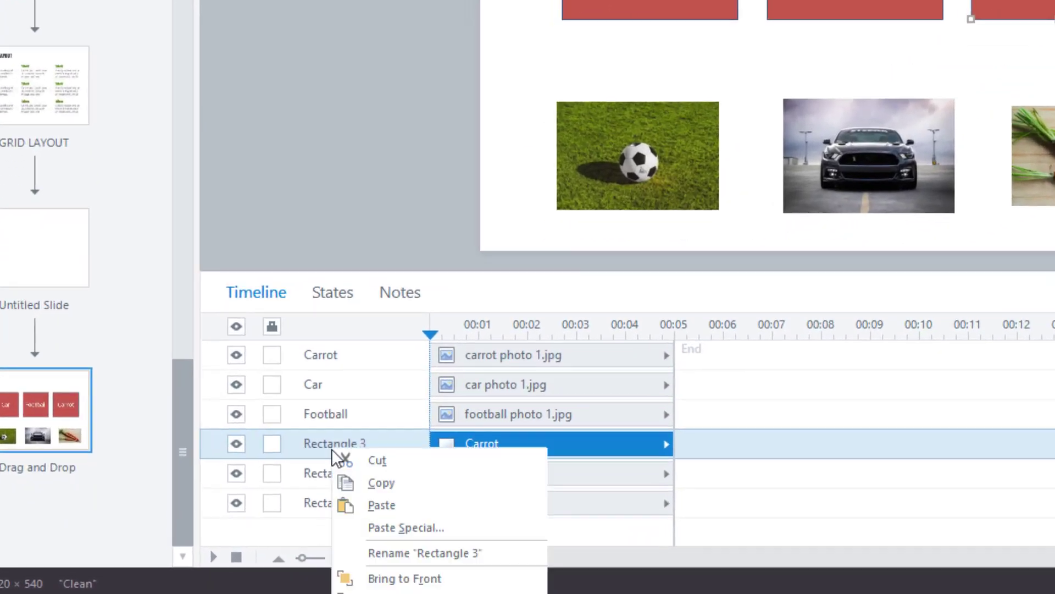
{"action": "left_click", "coordinate": [413, 553]}
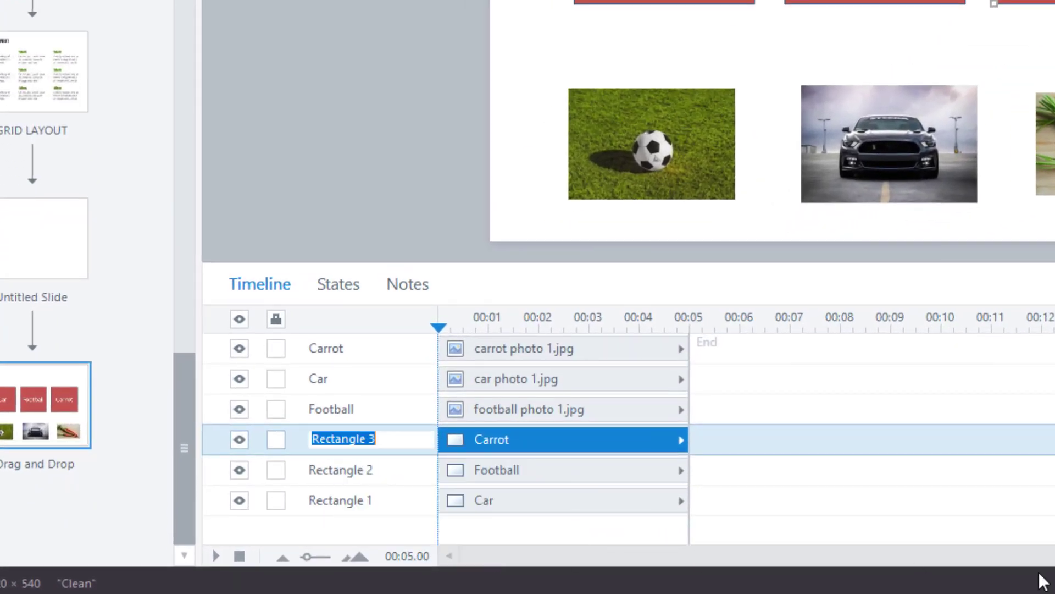
{"action": "type", "text": "C"}
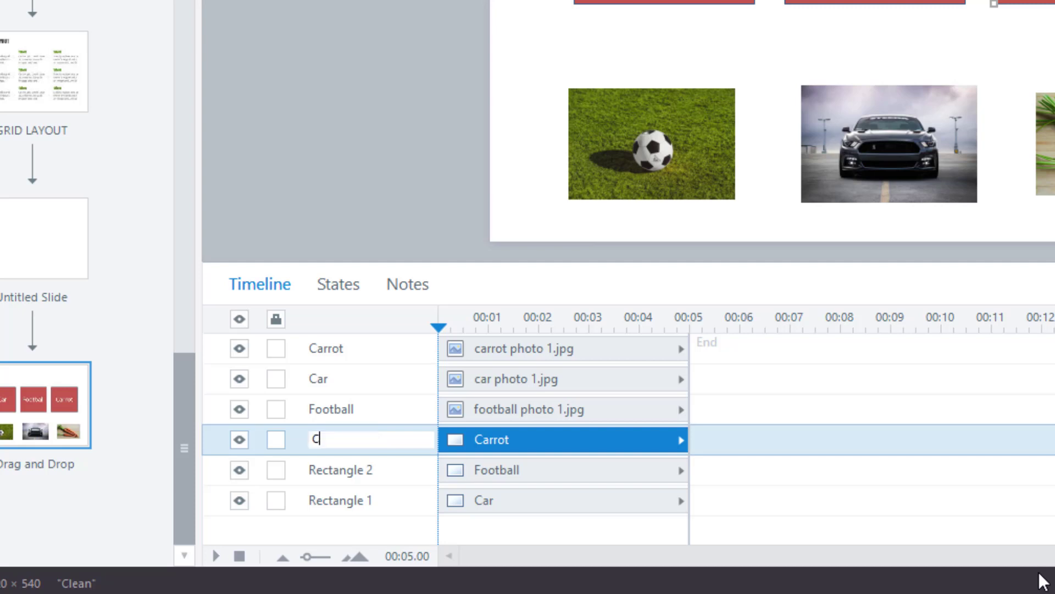
{"action": "type", "text": "arrot Box"}
{"action": "key", "text": "Return"}
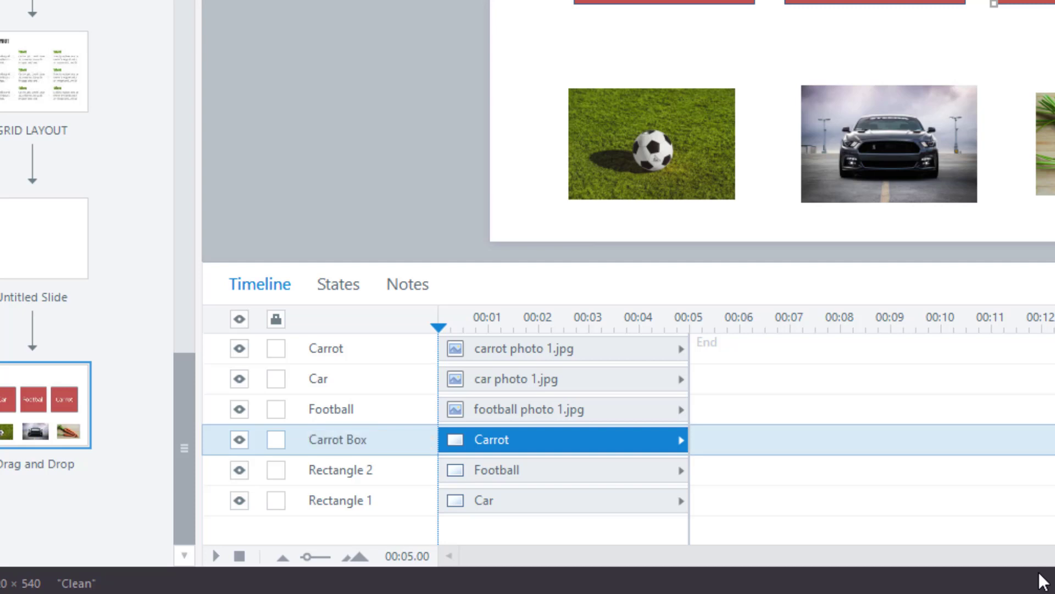
{"action": "left_click", "coordinate": [349, 477]}
{"action": "right_click", "coordinate": [349, 477]}
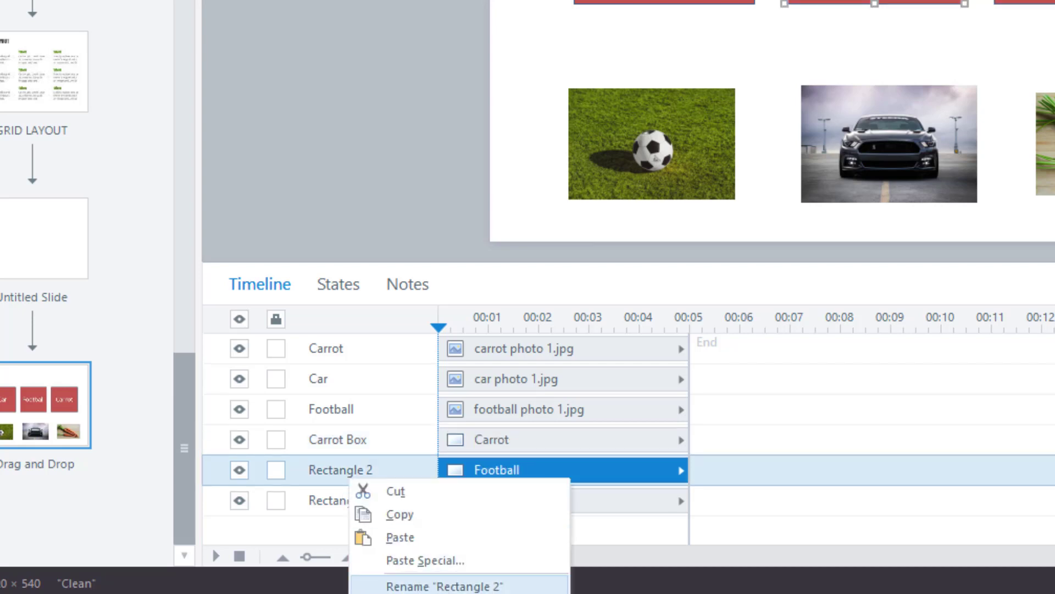
{"action": "key", "text": "Return"}
{"action": "type", "text": "F"}
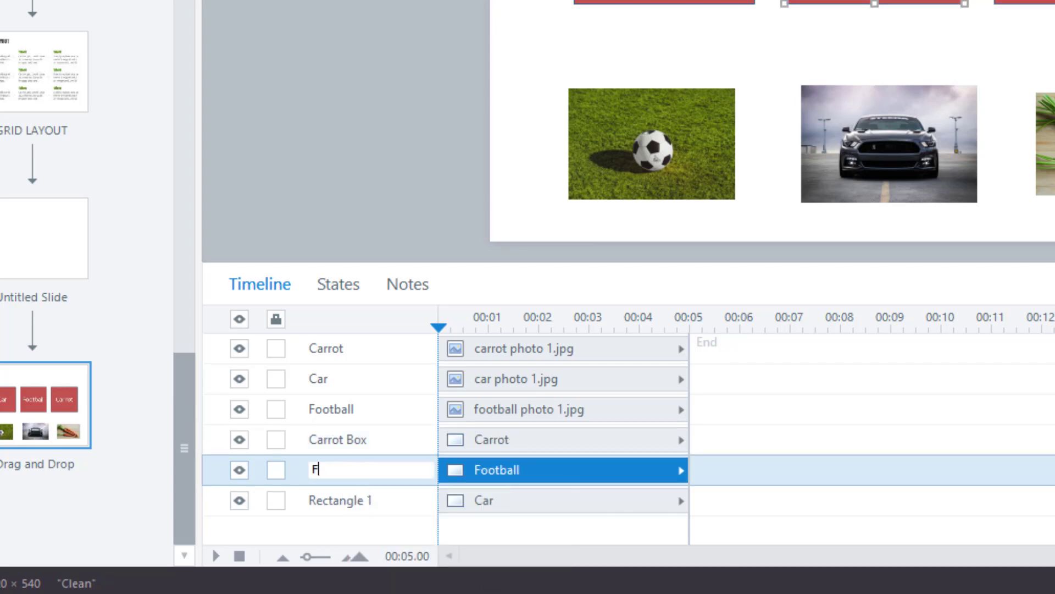
{"action": "type", "text": "ootball Box"}
{"action": "key", "text": "Return"}
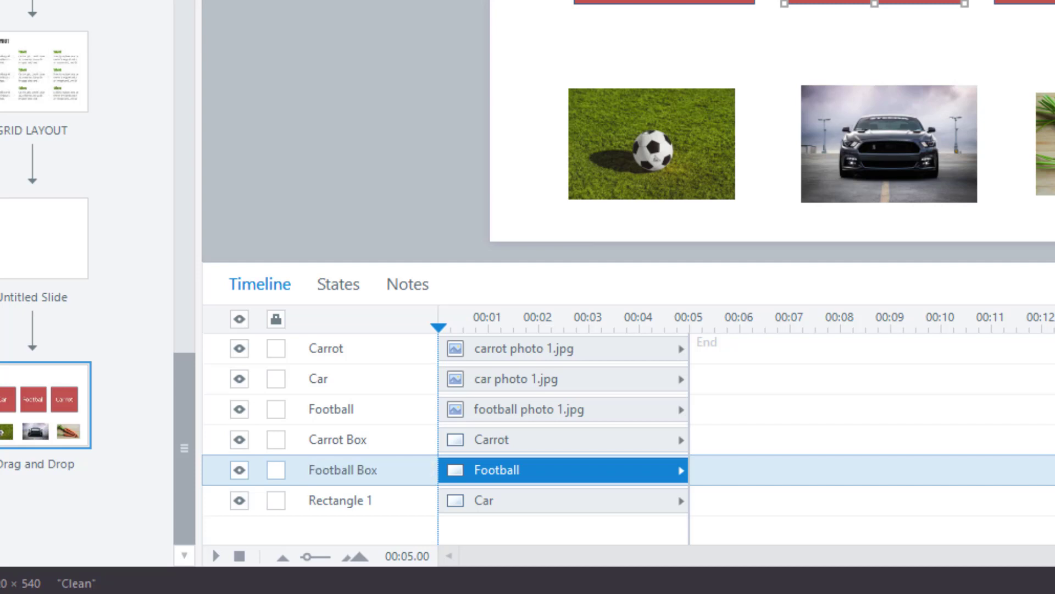
{"action": "right_click", "coordinate": [359, 499]}
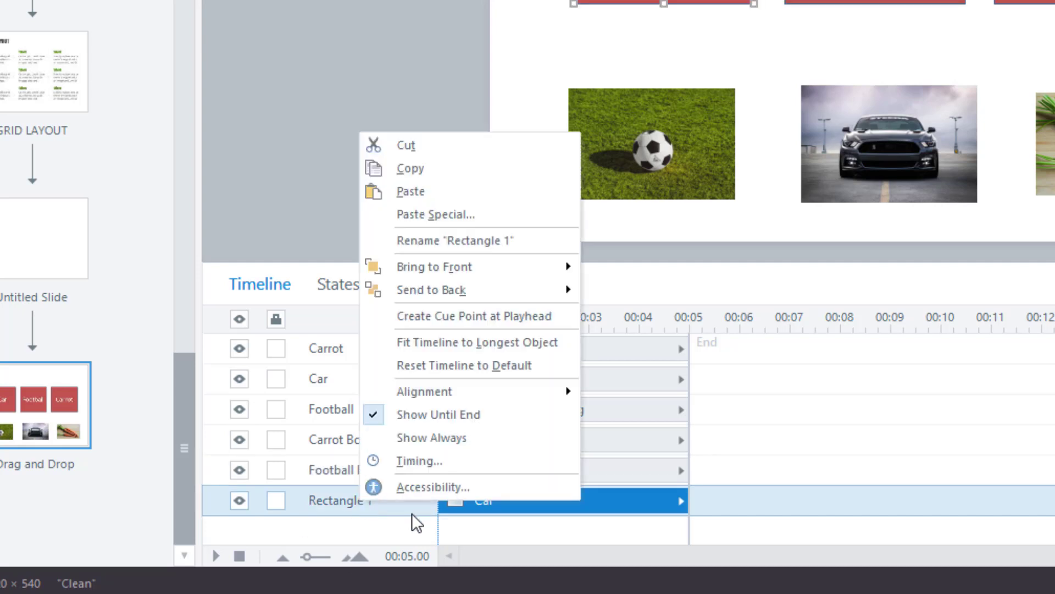
{"action": "left_click", "coordinate": [467, 249]}
{"action": "type", "text": "Car Box"}
{"action": "key", "text": "Return"}
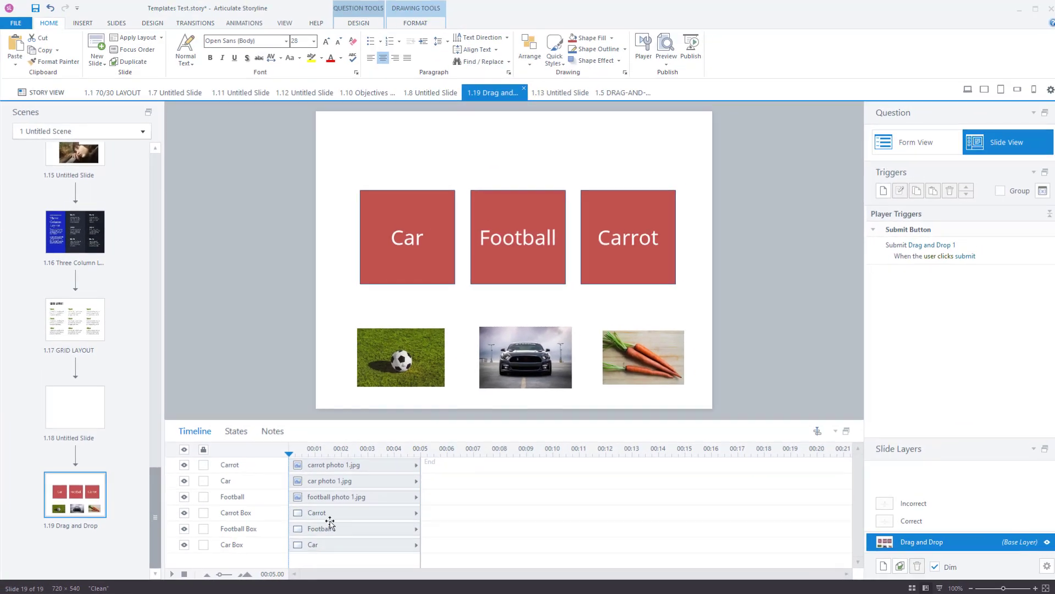
In Form View, set the football photo as drag item A targeting Football Box
{"action": "left_click", "coordinate": [829, 205]}
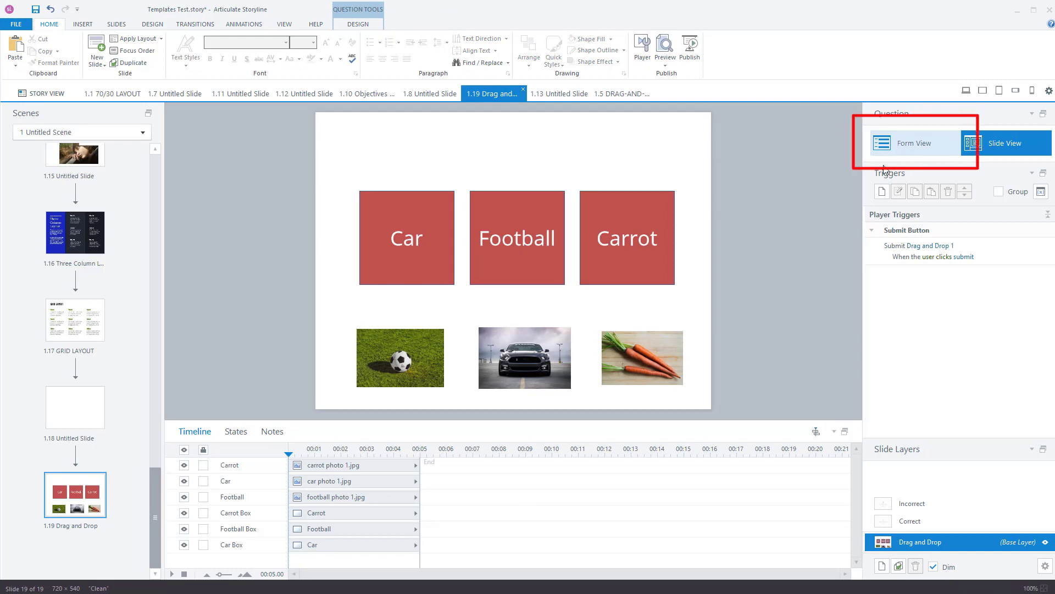
{"action": "left_click", "coordinate": [900, 142]}
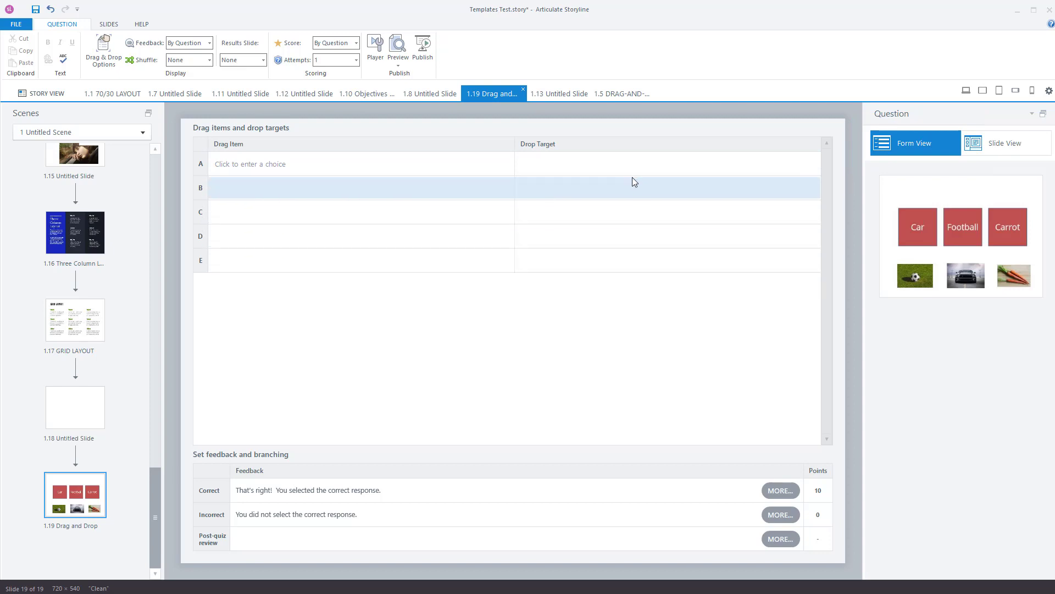
{"action": "left_click", "coordinate": [280, 162]}
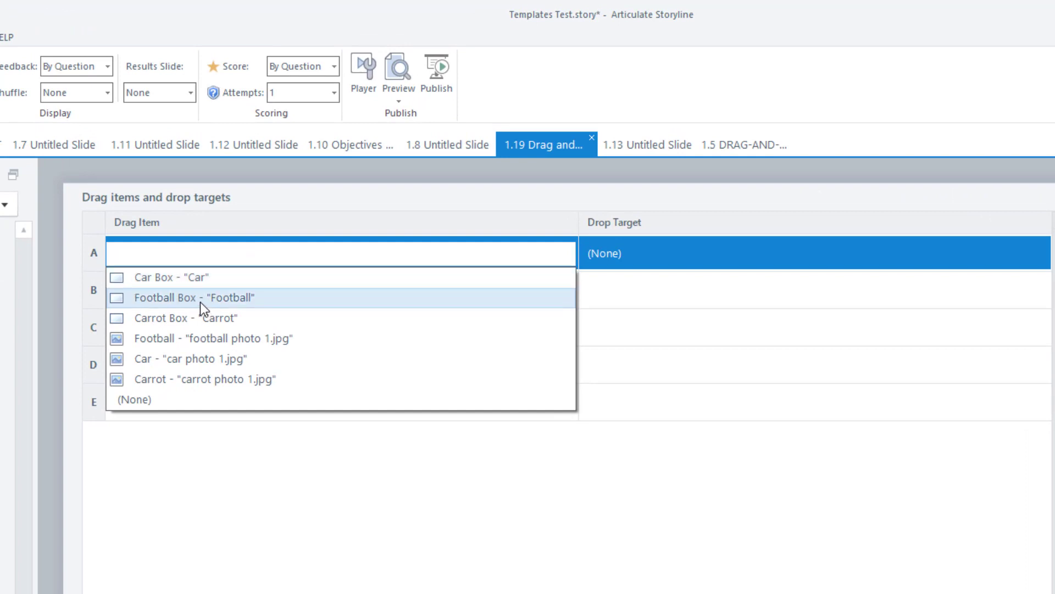
{"action": "left_click", "coordinate": [187, 338]}
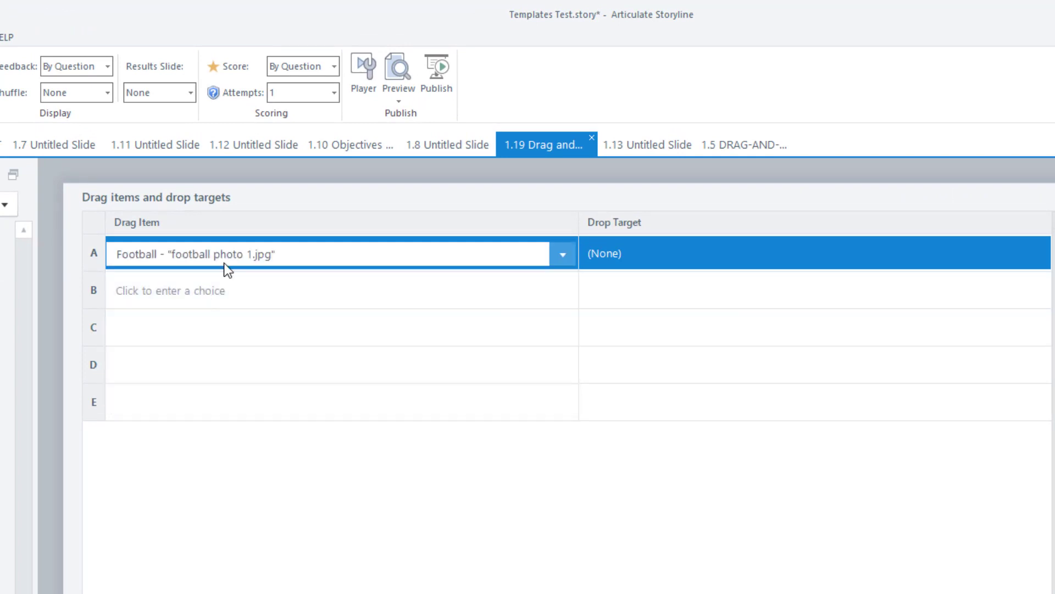
{"action": "left_click", "coordinate": [226, 256]}
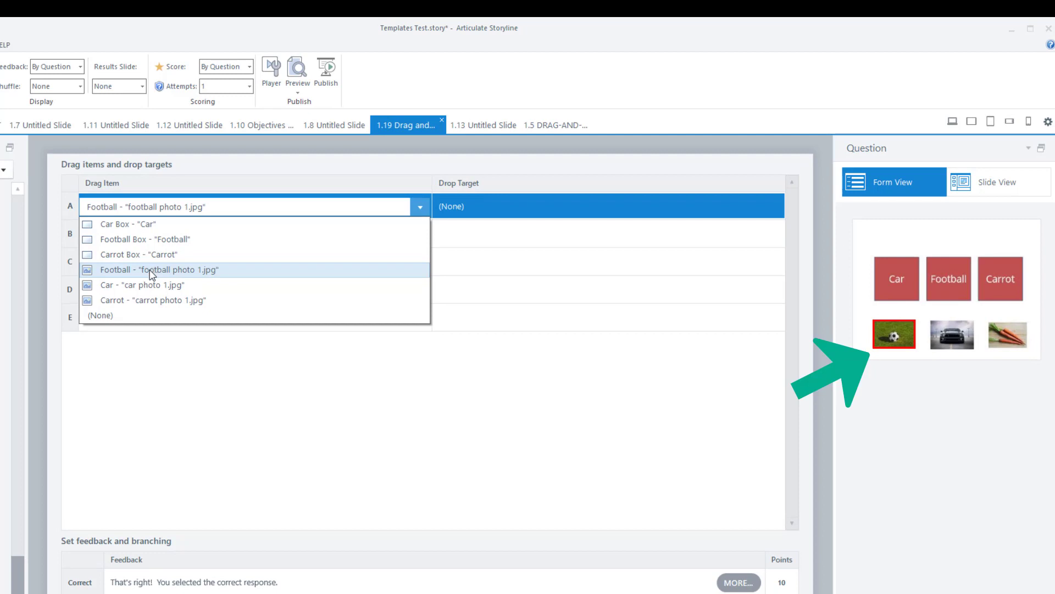
{"action": "left_click", "coordinate": [192, 269]}
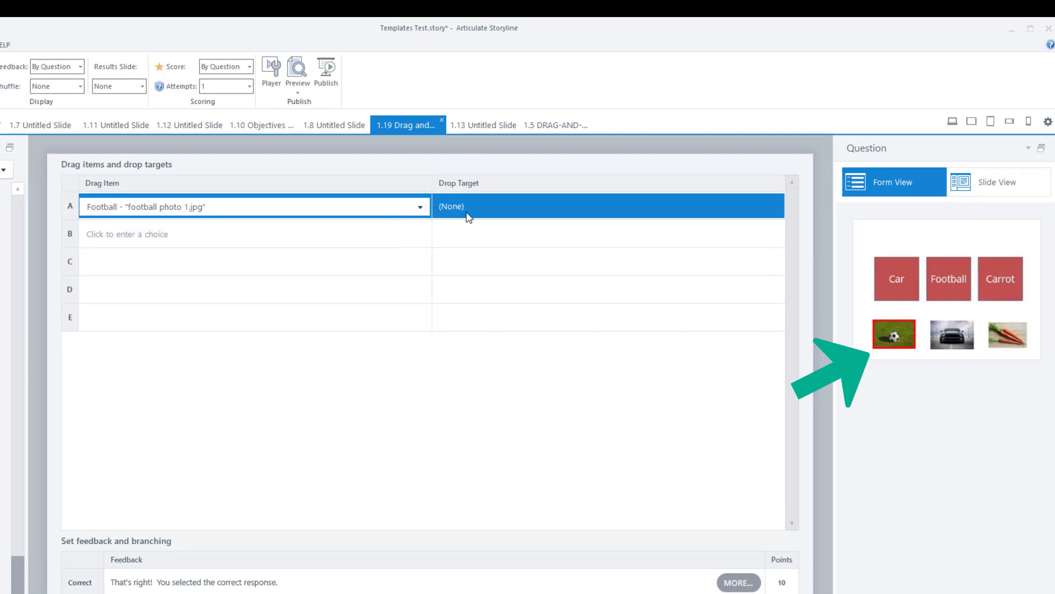
{"action": "left_click", "coordinate": [496, 213]}
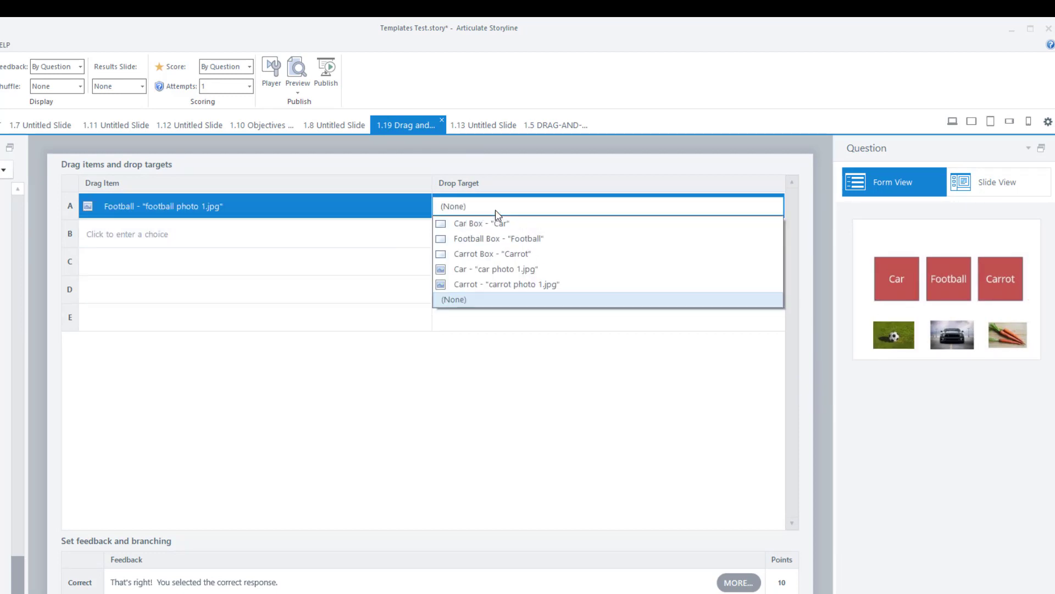
{"action": "left_click", "coordinate": [509, 238]}
Pair the car photo with Car Box and the carrot photo with Carrot Box
{"action": "left_click", "coordinate": [228, 236]}
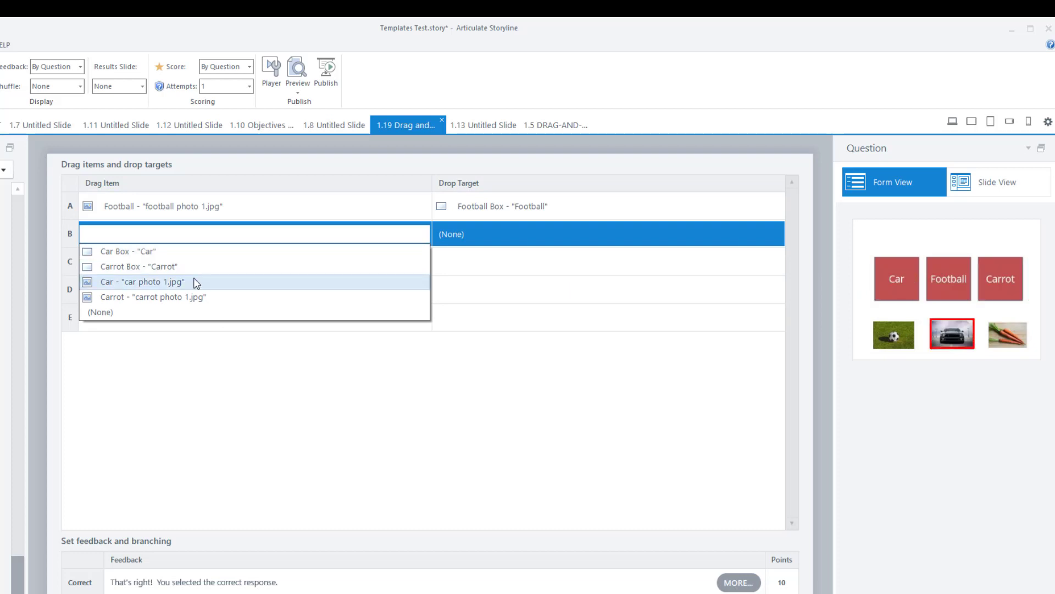
{"action": "left_click", "coordinate": [196, 282]}
{"action": "left_click", "coordinate": [466, 236]}
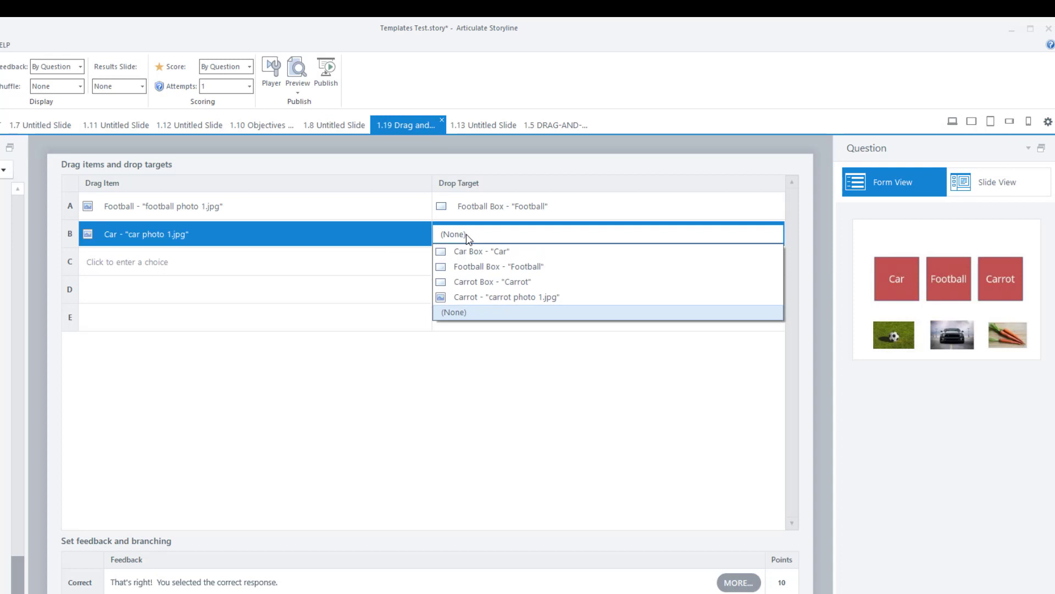
{"action": "left_click", "coordinate": [486, 259]}
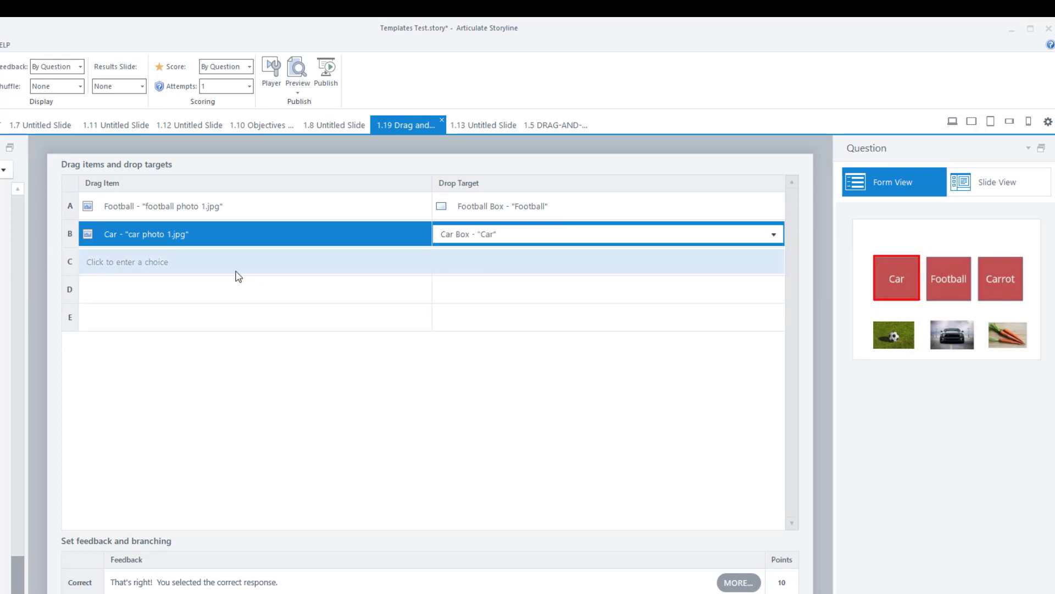
{"action": "left_click", "coordinate": [214, 268]}
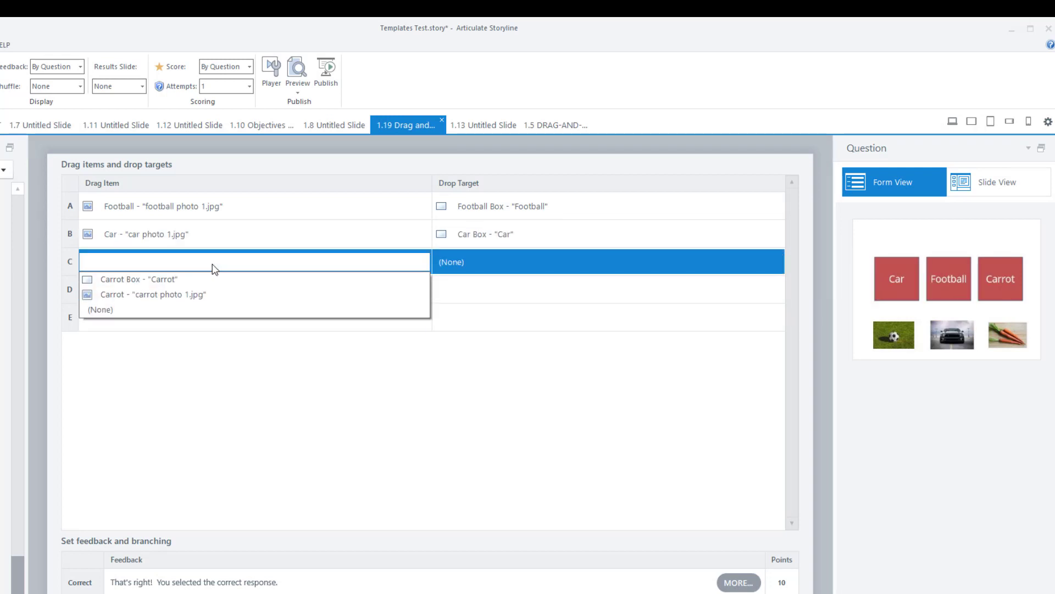
{"action": "left_click", "coordinate": [193, 295]}
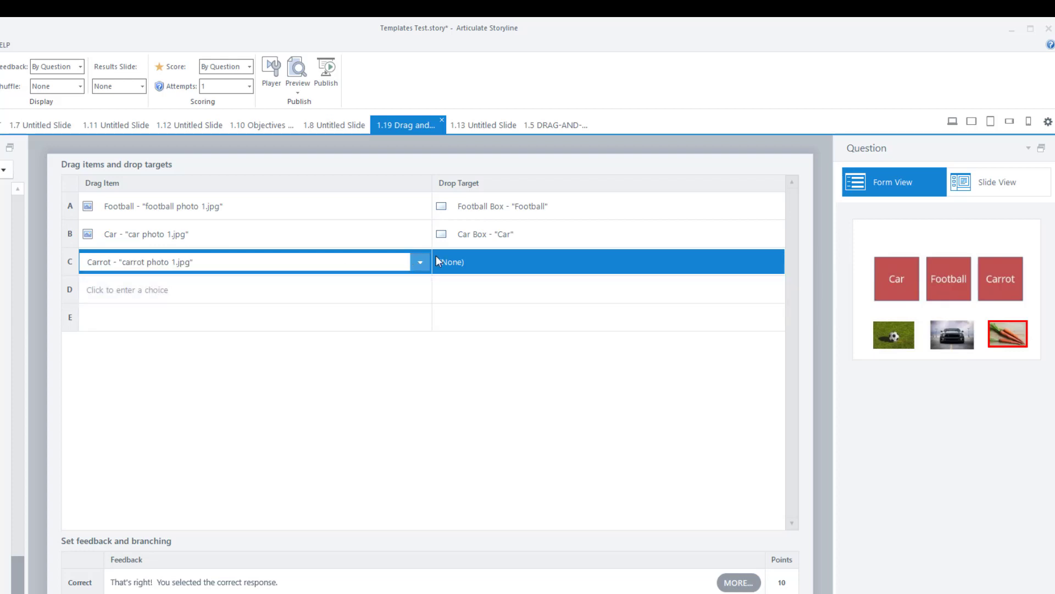
{"action": "left_click", "coordinate": [453, 259]}
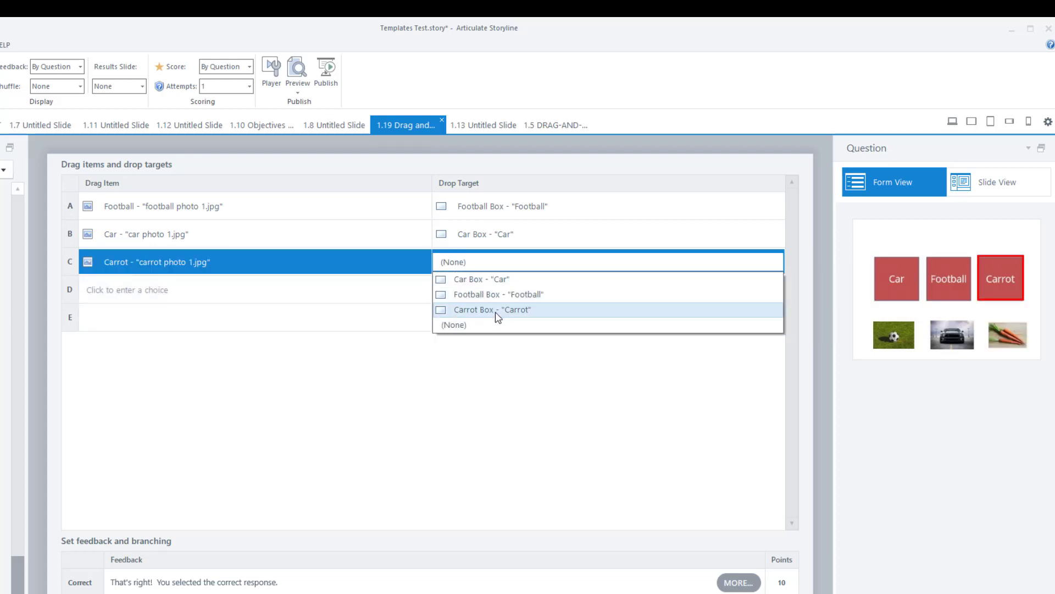
{"action": "left_click", "coordinate": [496, 312]}
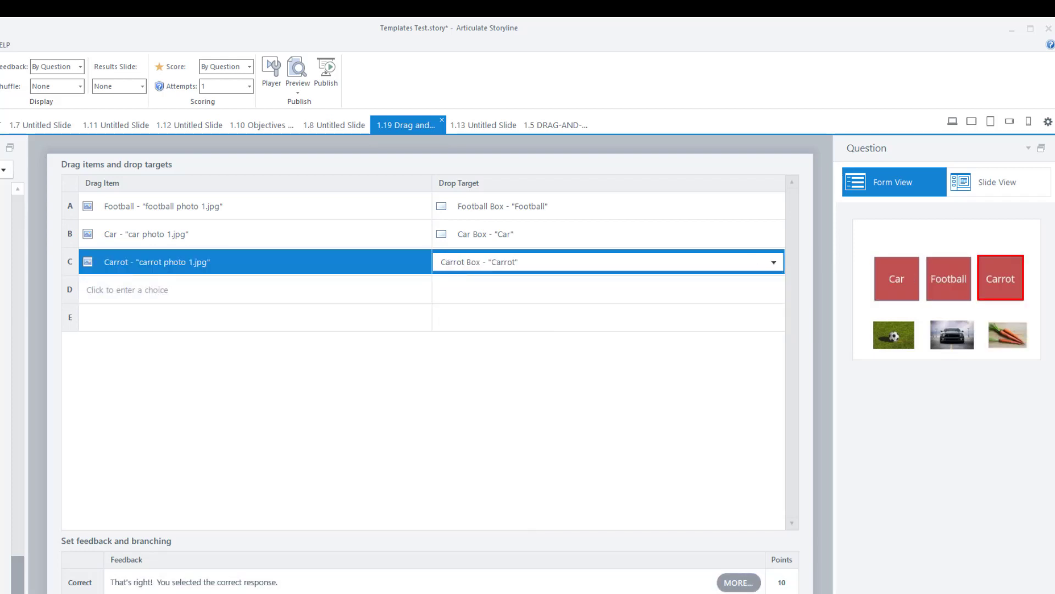
Preview the slide, drop each photo on its matching box, and submit for Correct feedback
{"action": "left_click", "coordinate": [996, 192]}
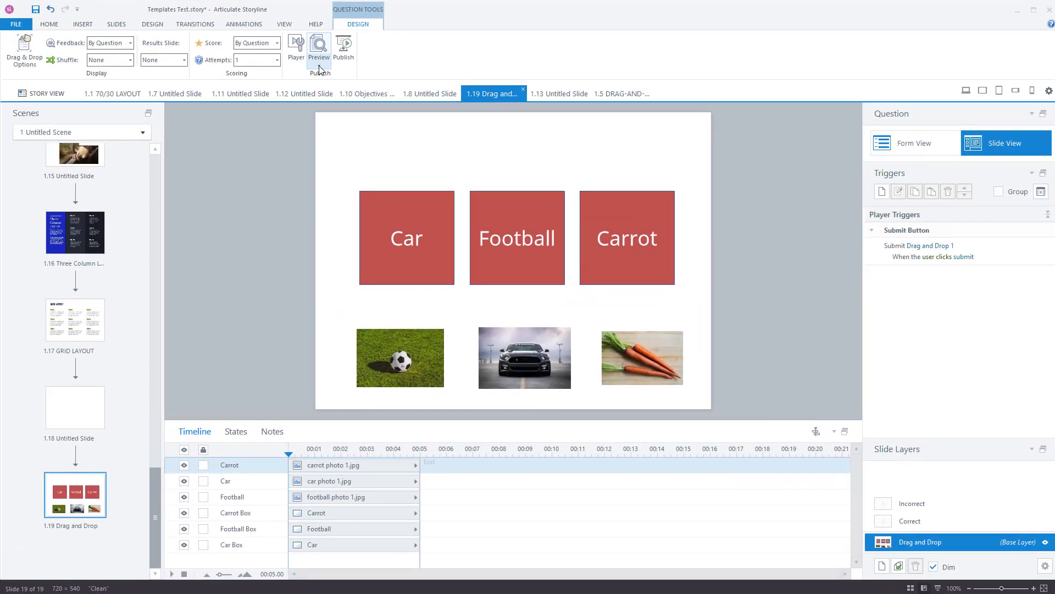
{"action": "left_click", "coordinate": [206, 90]}
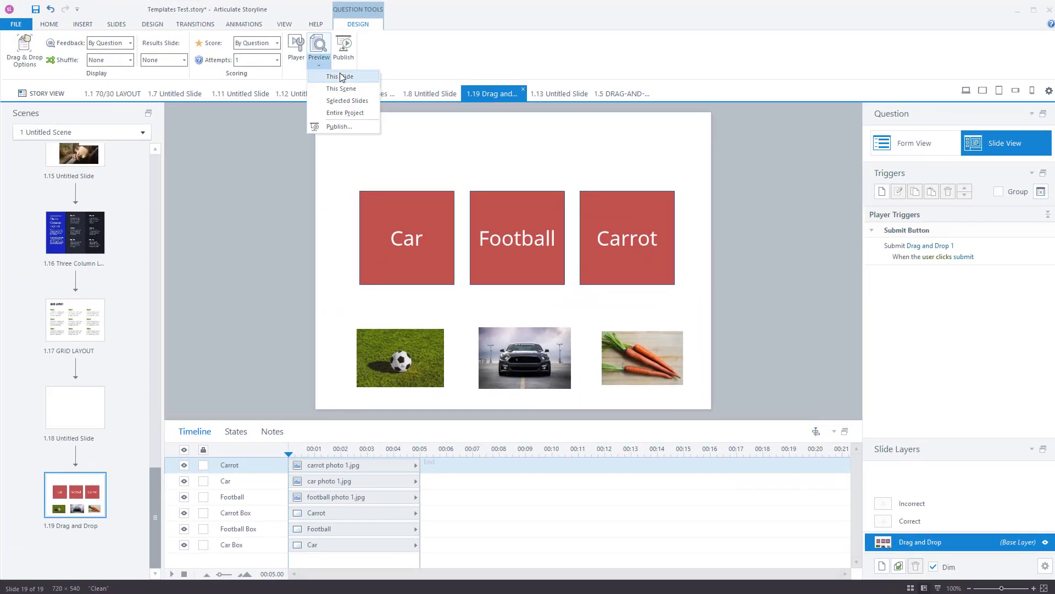
{"action": "left_click", "coordinate": [344, 78]}
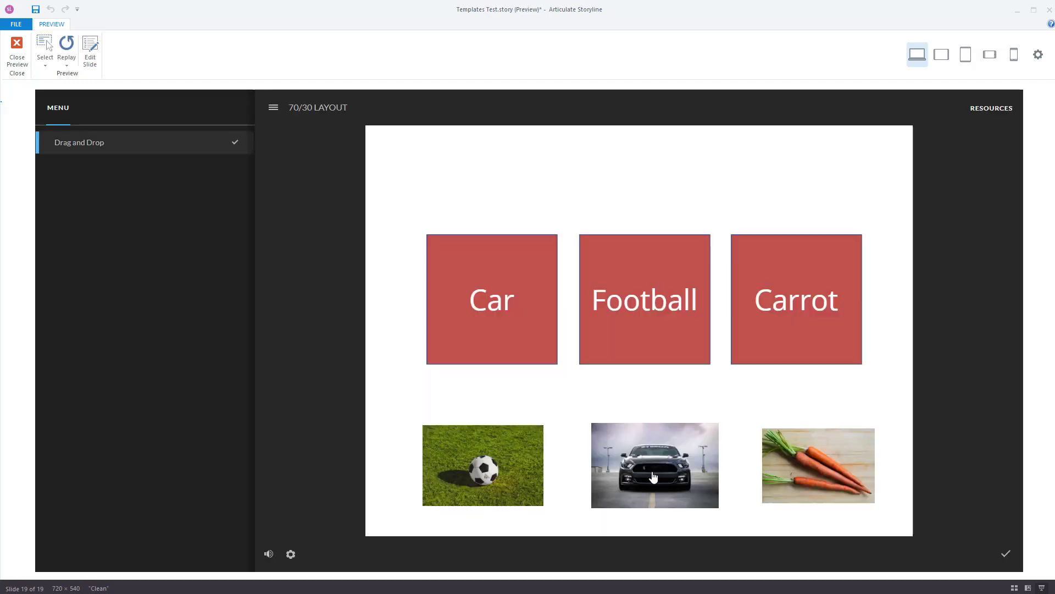
{"action": "mouse_move", "coordinate": [649, 474]}
{"action": "left_mouse_down"}
{"action": "mouse_move", "coordinate": [667, 389]}
{"action": "mouse_move", "coordinate": [648, 487]}
{"action": "left_mouse_up"}
{"action": "left_click_drag", "start_coordinate": [530, 464], "coordinate": [588, 360]}
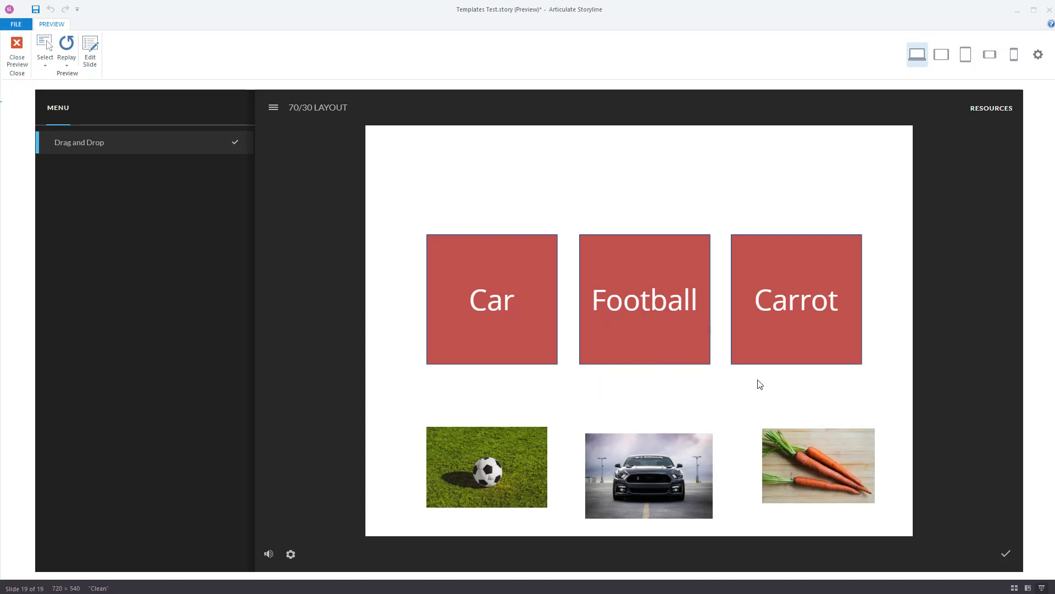
{"action": "left_click_drag", "start_coordinate": [489, 467], "coordinate": [500, 442]}
{"action": "left_click_drag", "start_coordinate": [666, 508], "coordinate": [654, 474]}
{"action": "left_click_drag", "start_coordinate": [822, 481], "coordinate": [824, 342]}
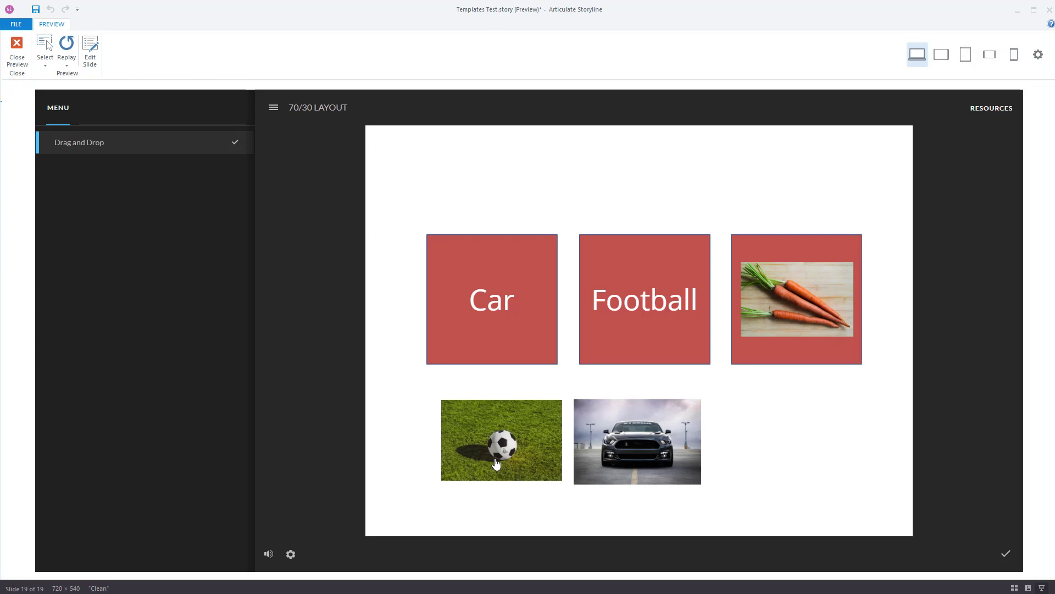
{"action": "left_click_drag", "start_coordinate": [492, 465], "coordinate": [641, 347]}
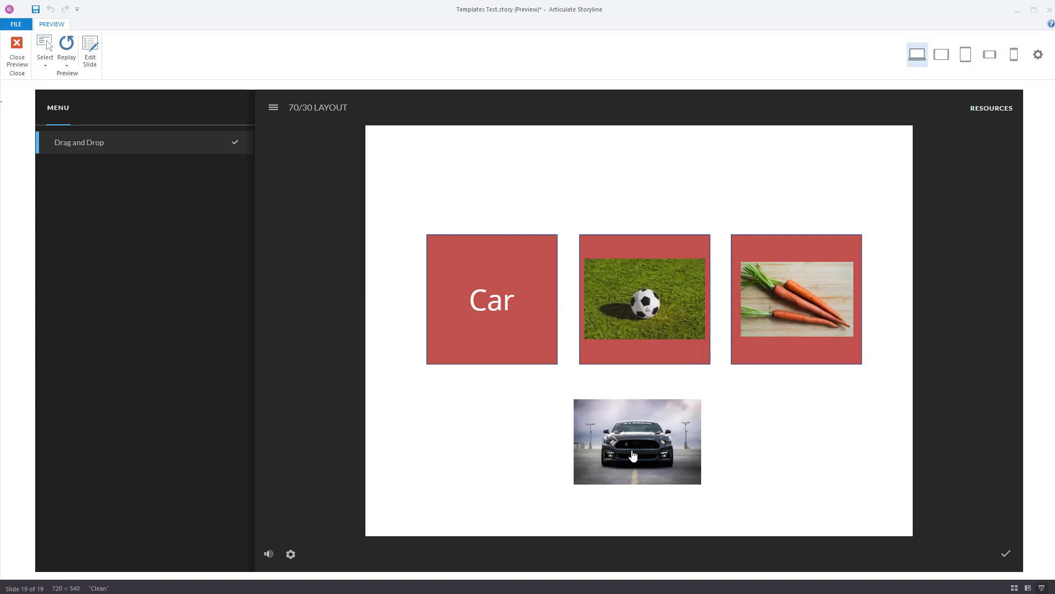
{"action": "left_click_drag", "start_coordinate": [618, 466], "coordinate": [487, 330]}
{"action": "left_click", "coordinate": [1007, 555]}
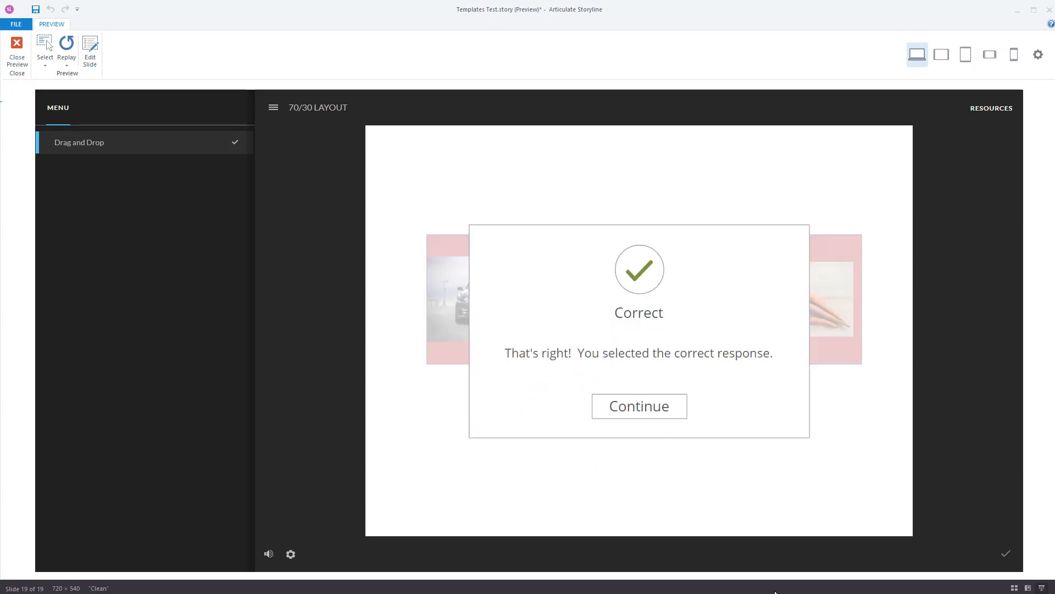
{"action": "left_click", "coordinate": [658, 416]}
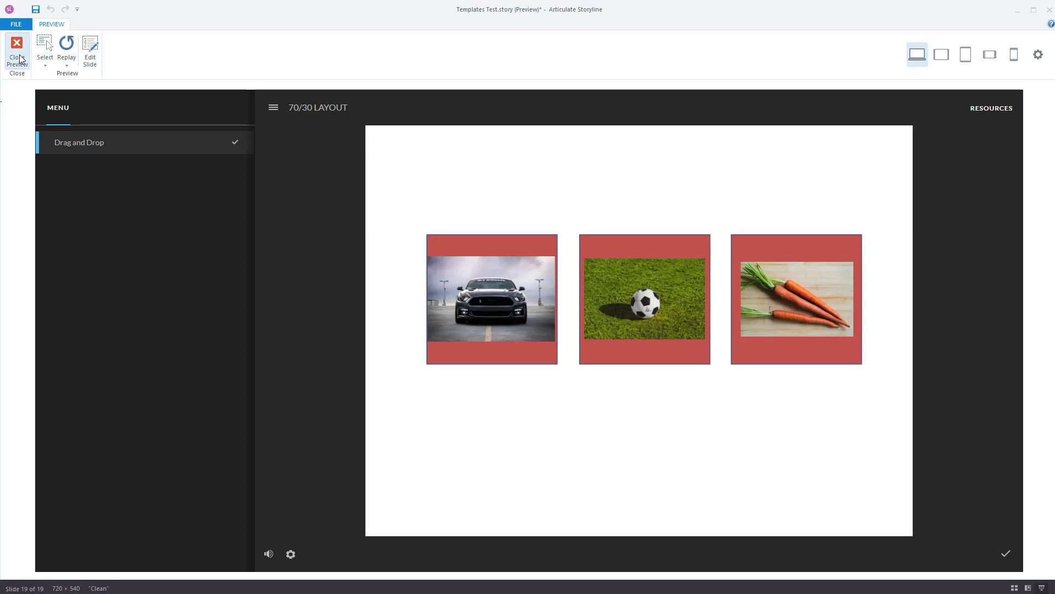
Replay with football and carrot swapped between boxes and confirm the Incorrect feedback
{"action": "left_click", "coordinate": [66, 44]}
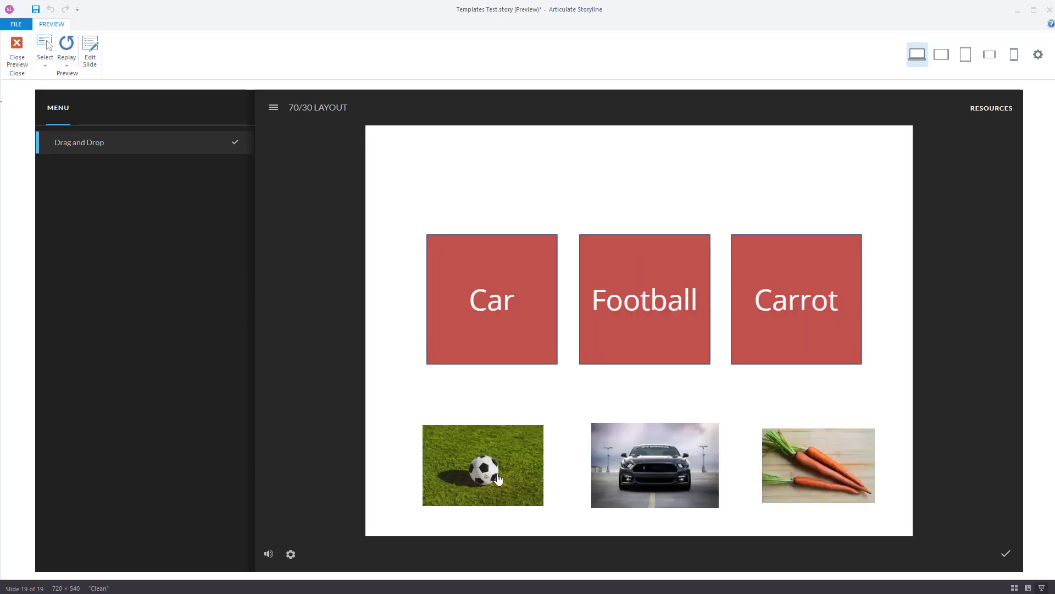
{"action": "left_click_drag", "start_coordinate": [498, 480], "coordinate": [819, 313]}
{"action": "left_click_drag", "start_coordinate": [864, 474], "coordinate": [714, 322]}
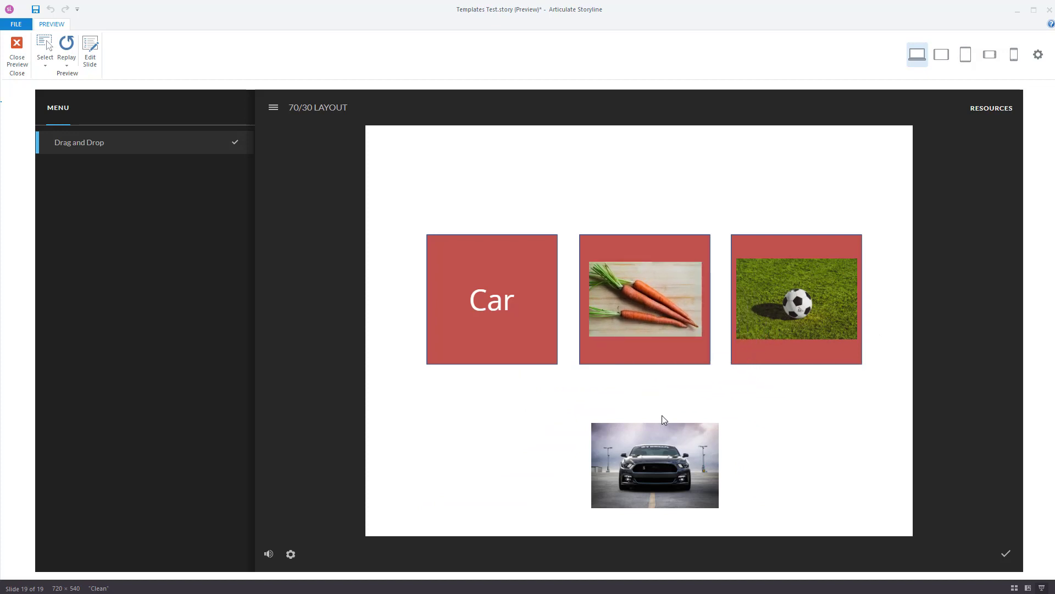
{"action": "left_click_drag", "start_coordinate": [648, 437], "coordinate": [478, 281]}
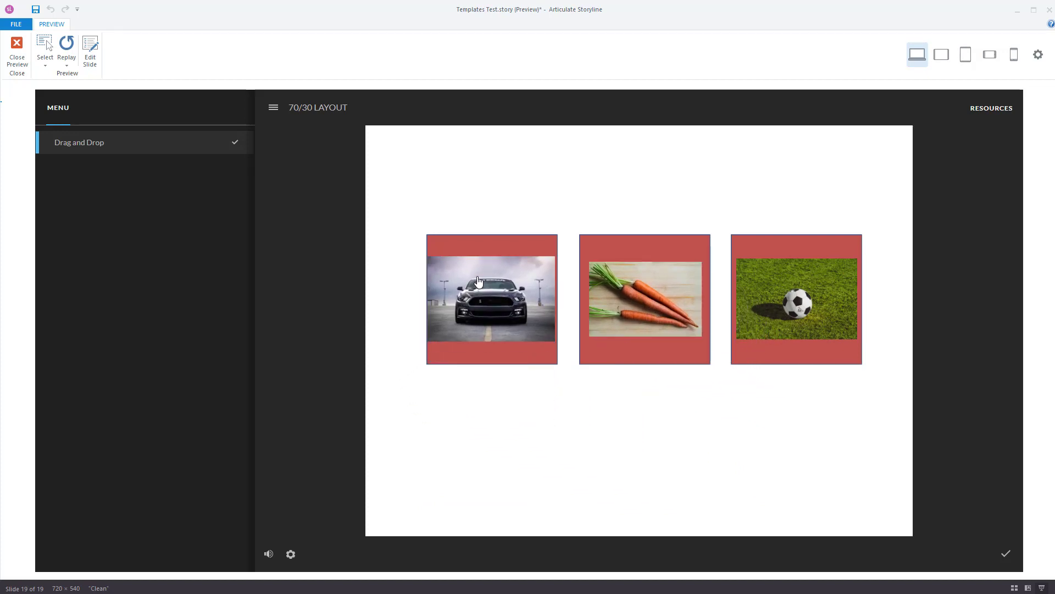
{"action": "left_click", "coordinate": [1006, 556]}
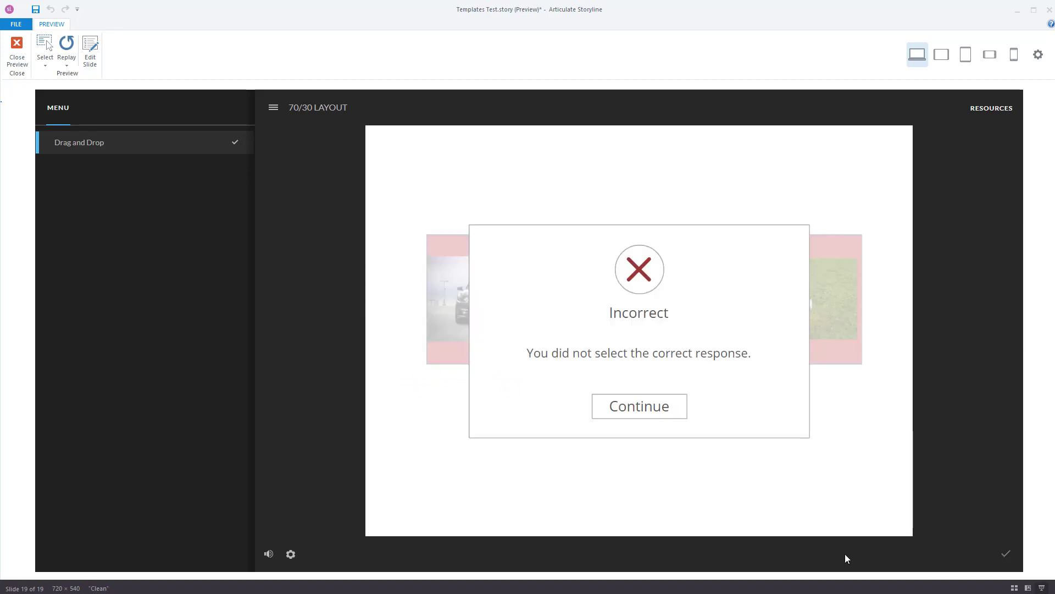
{"action": "left_click", "coordinate": [680, 413]}
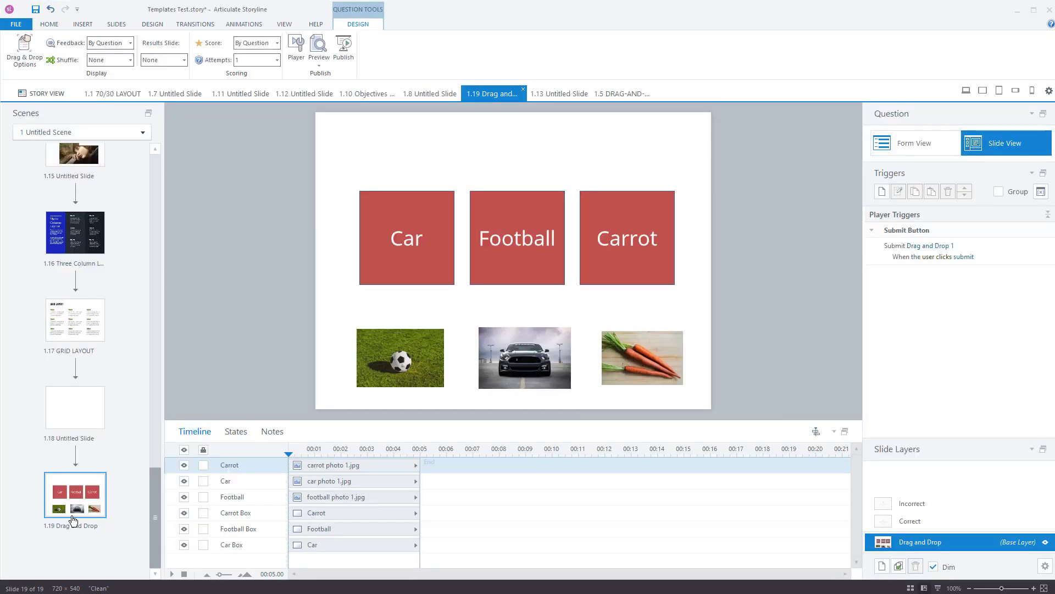
Duplicate the drag-and-drop slide and delete its football, car and carrot photos
{"action": "key", "text": "ctrl+d"}
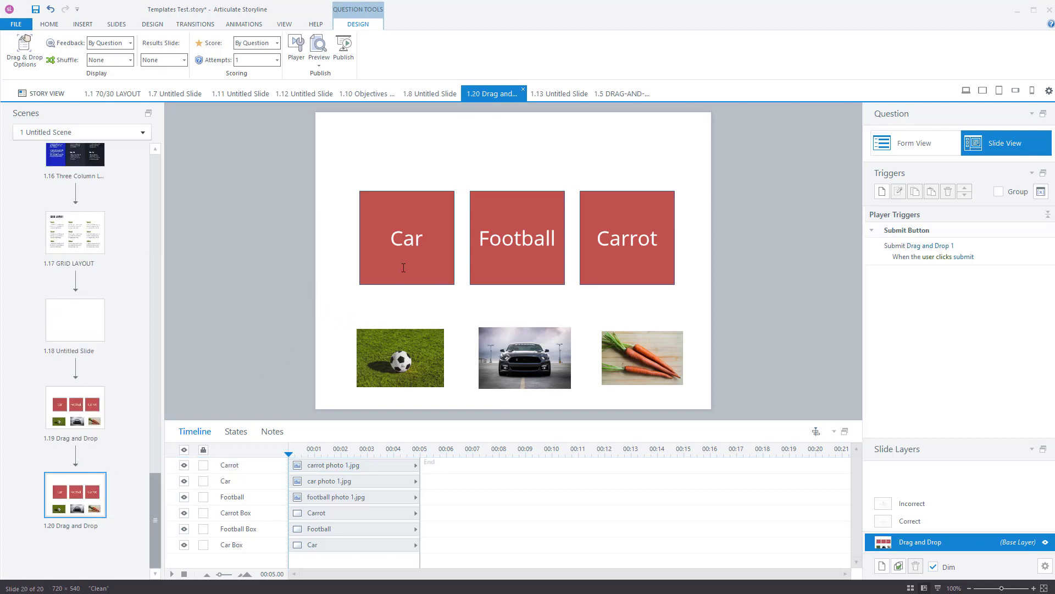
{"action": "left_click", "coordinate": [423, 343]}
{"action": "left_click", "coordinate": [502, 363], "text": "shift"}
{"action": "left_click", "coordinate": [681, 359], "text": "shift"}
{"action": "key", "text": "Delete"}
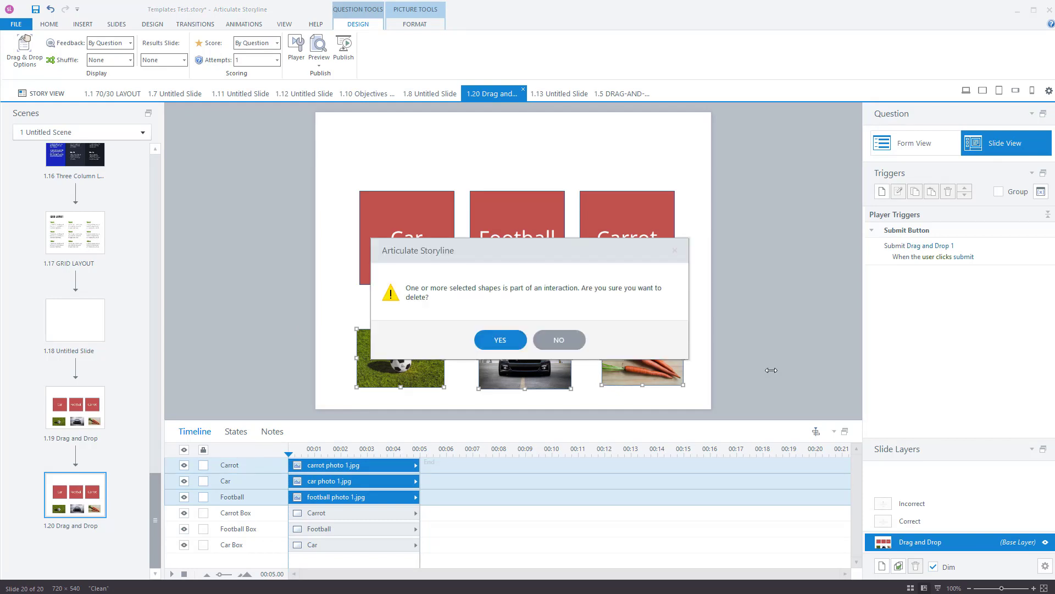
{"action": "left_click", "coordinate": [501, 341]}
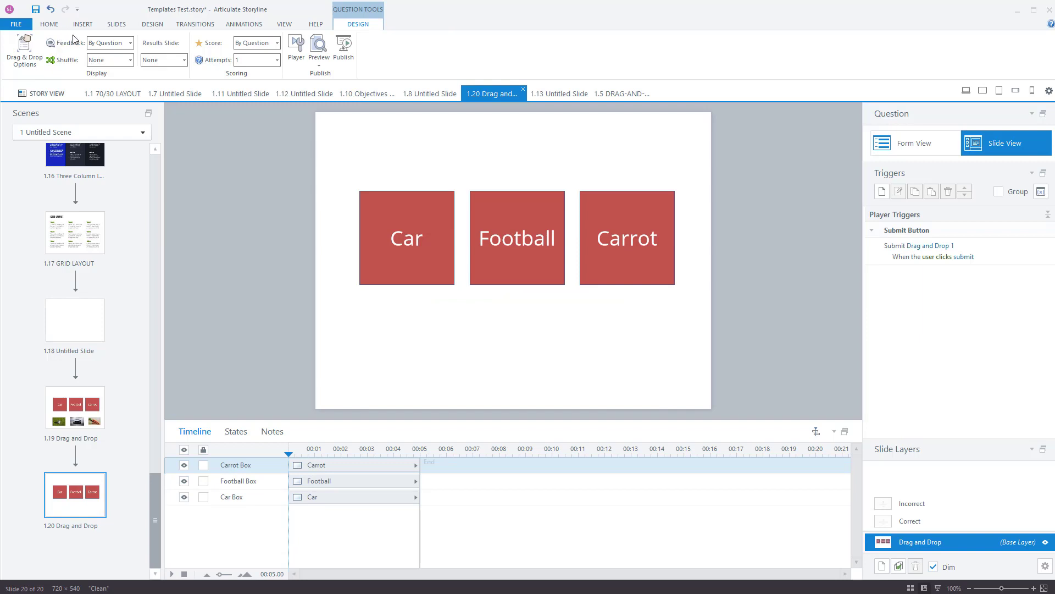
Add a text box reading 'Car' below the Car box
{"action": "left_click", "coordinate": [57, 24]}
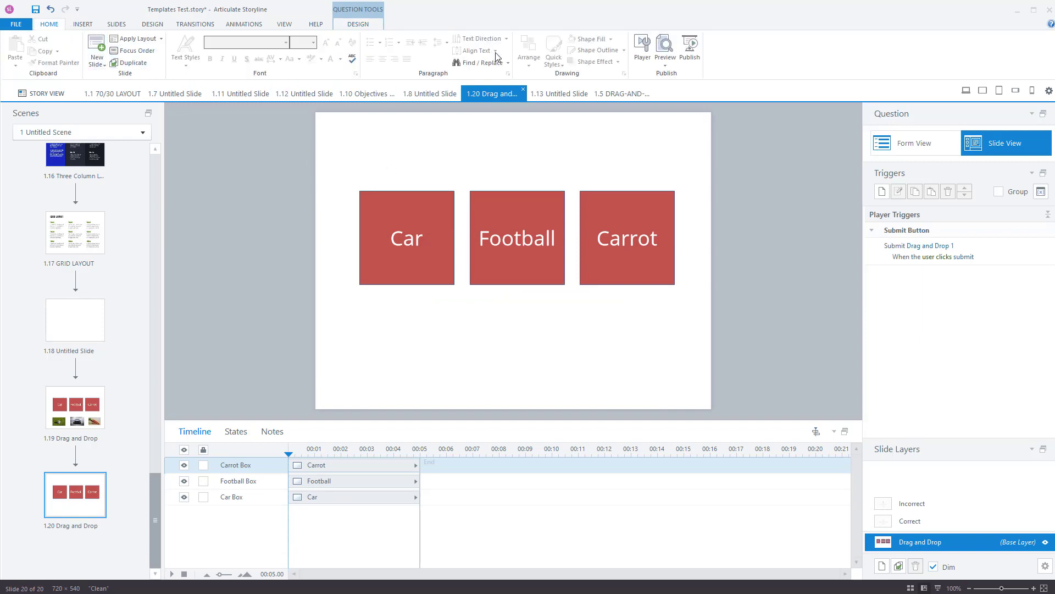
{"action": "left_click", "coordinate": [73, 26]}
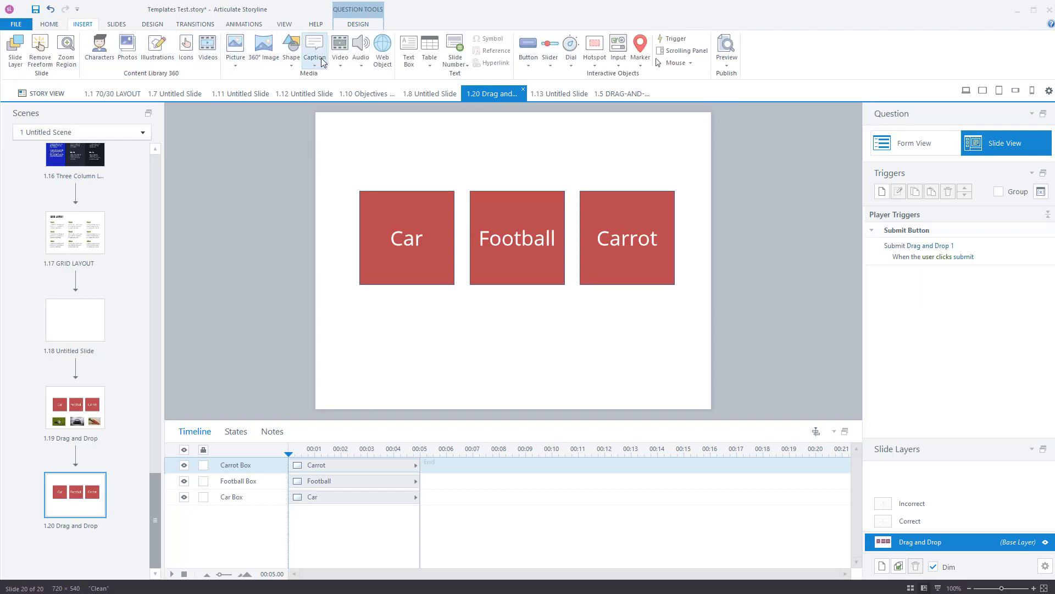
{"action": "left_click", "coordinate": [409, 52]}
{"action": "mouse_move", "coordinate": [356, 354]}
{"action": "left_mouse_down"}
{"action": "mouse_move", "coordinate": [377, 377]}
{"action": "mouse_move", "coordinate": [455, 387]}
{"action": "left_mouse_up"}
{"action": "type", "text": "Car"}
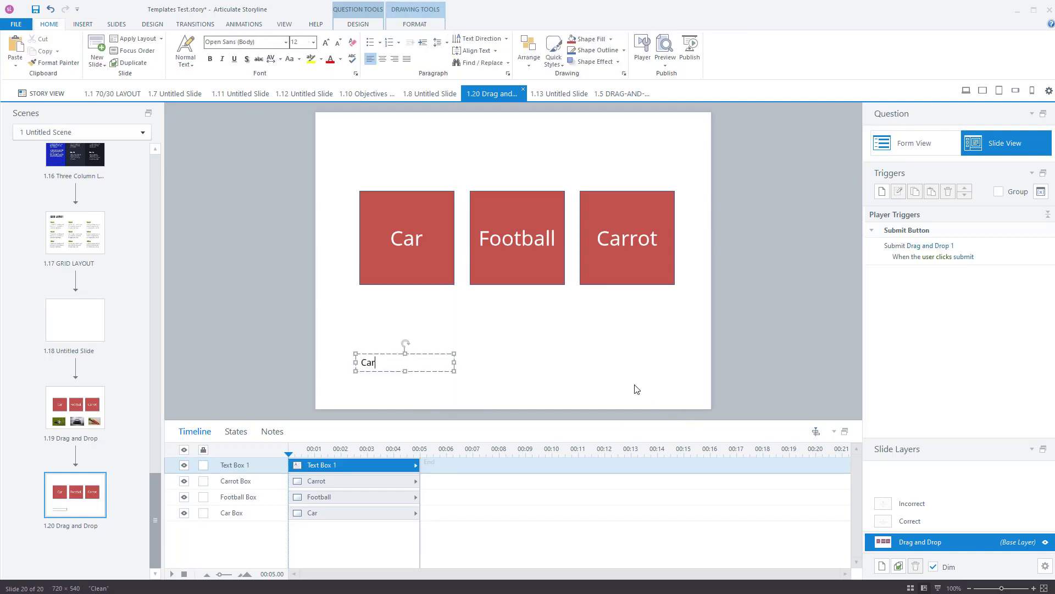
{"action": "left_click", "coordinate": [476, 370]}
{"action": "left_click", "coordinate": [423, 356]}
Copy the Car label below the Football box and change its text to 'Football'
{"action": "key", "text": "ctrl+c"}
{"action": "key", "text": "ctrl+v"}
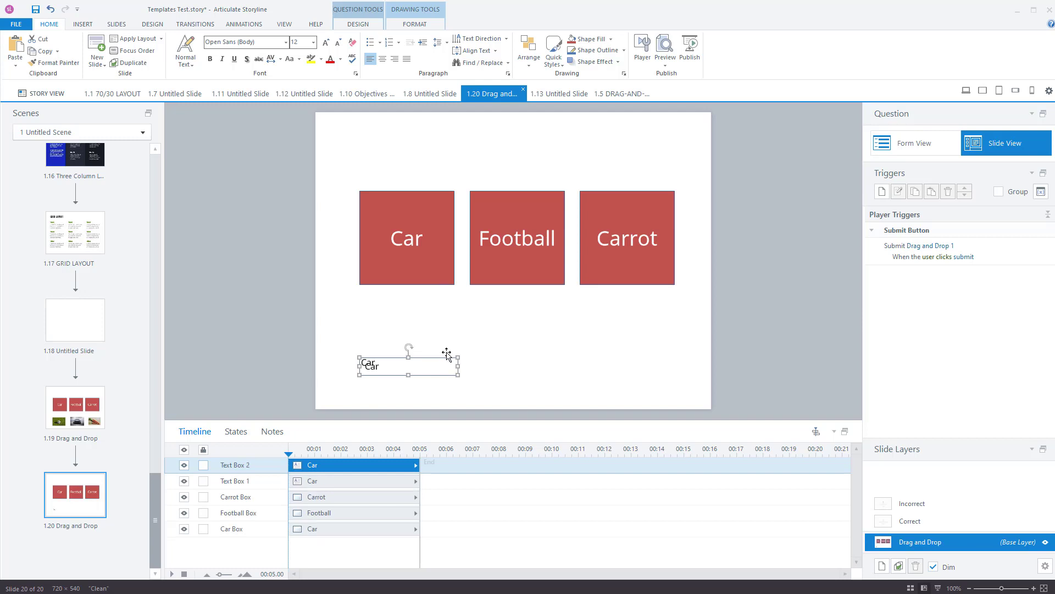
{"action": "left_click_drag", "start_coordinate": [444, 361], "coordinate": [548, 352]}
{"action": "left_click", "coordinate": [477, 358]}
{"action": "double_click", "coordinate": [476, 358]}
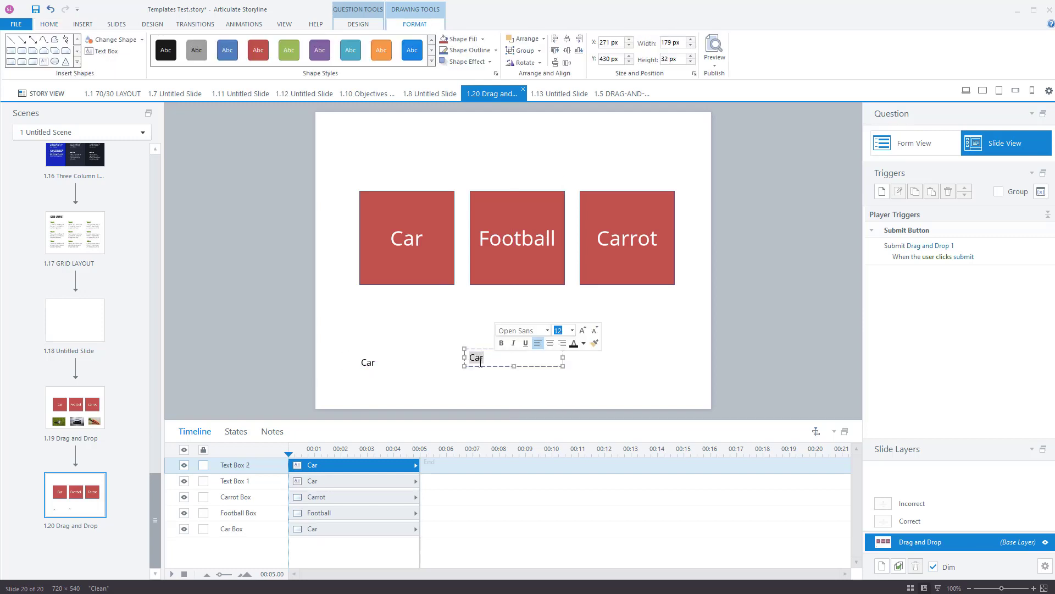
{"action": "type", "text": "Footbal"}
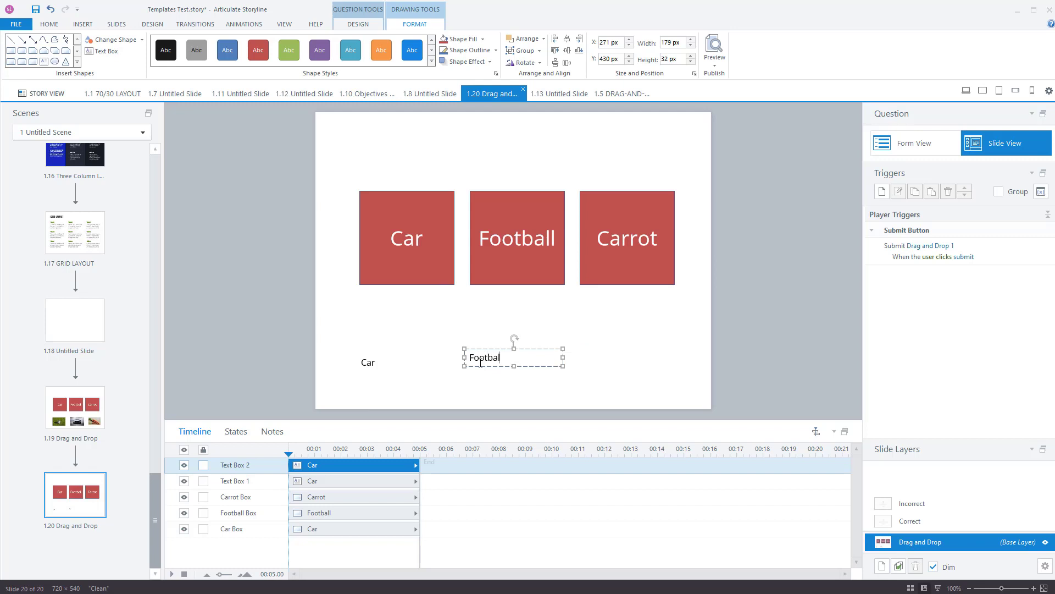
{"action": "type", "text": "l"}
{"action": "left_click", "coordinate": [678, 372]}
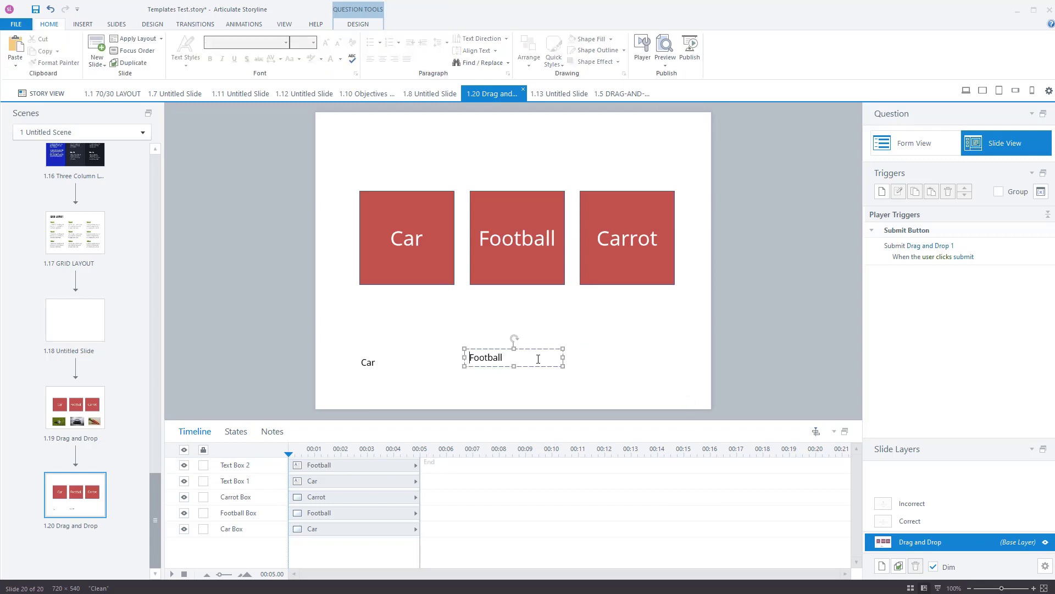
Duplicate the Football label below the Carrot box and retype it as 'Carrot'
{"action": "left_click", "coordinate": [546, 350]}
{"action": "key", "text": "ctrl+d"}
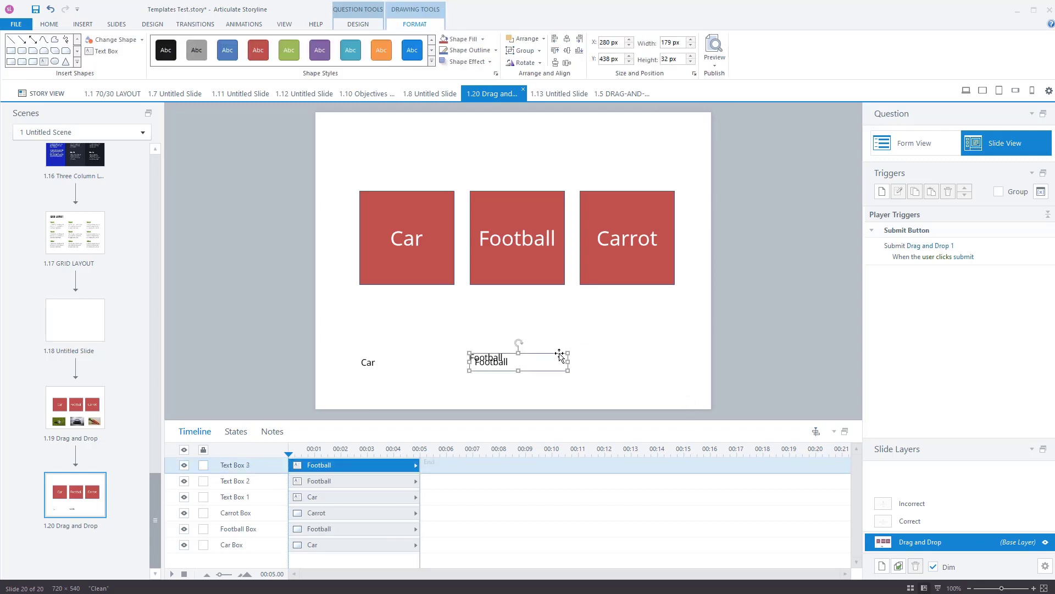
{"action": "left_click_drag", "start_coordinate": [560, 354], "coordinate": [653, 354]}
{"action": "double_click", "coordinate": [583, 361]}
{"action": "type", "text": "Carrot"}
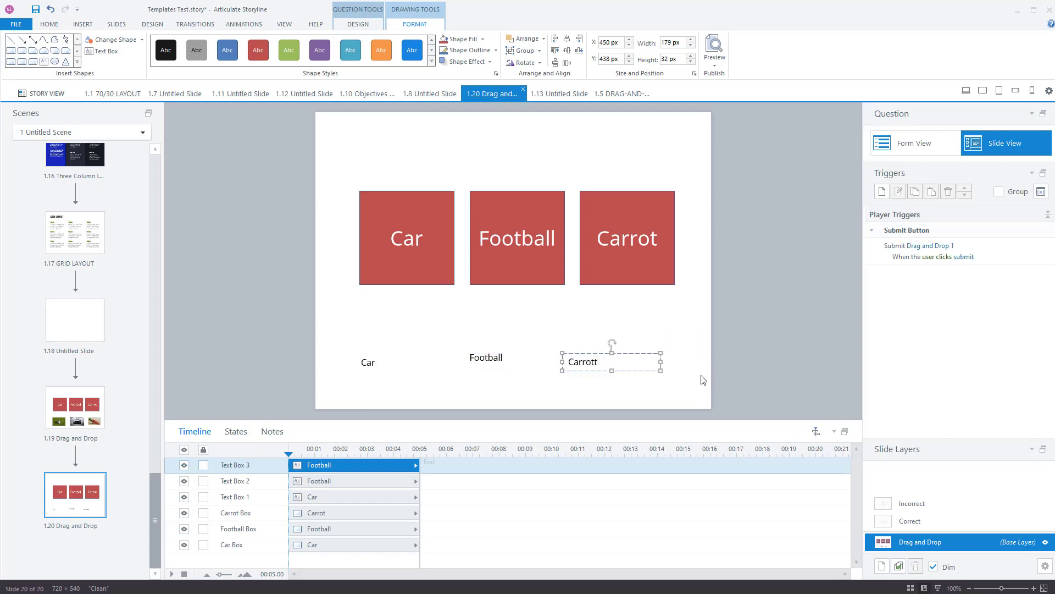
{"action": "key", "text": "Return"}
{"action": "key", "text": "BackSpace"}
{"action": "left_click", "coordinate": [763, 311]}
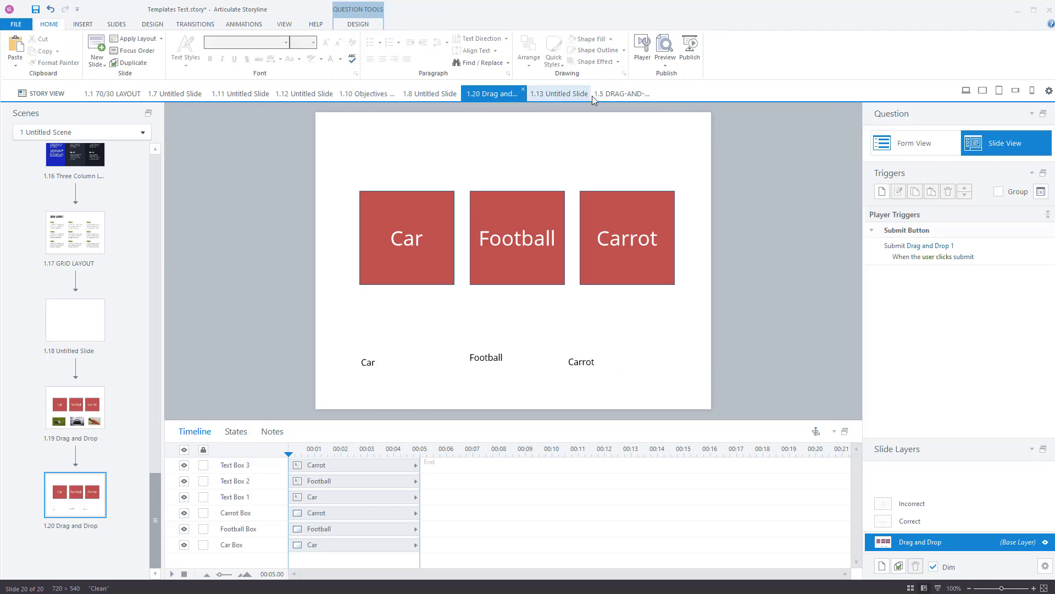
In Form View, make the Football, Car and Carrot labels the drag items for Football Box, Car Box and Carrot Box
{"action": "left_click", "coordinate": [918, 145]}
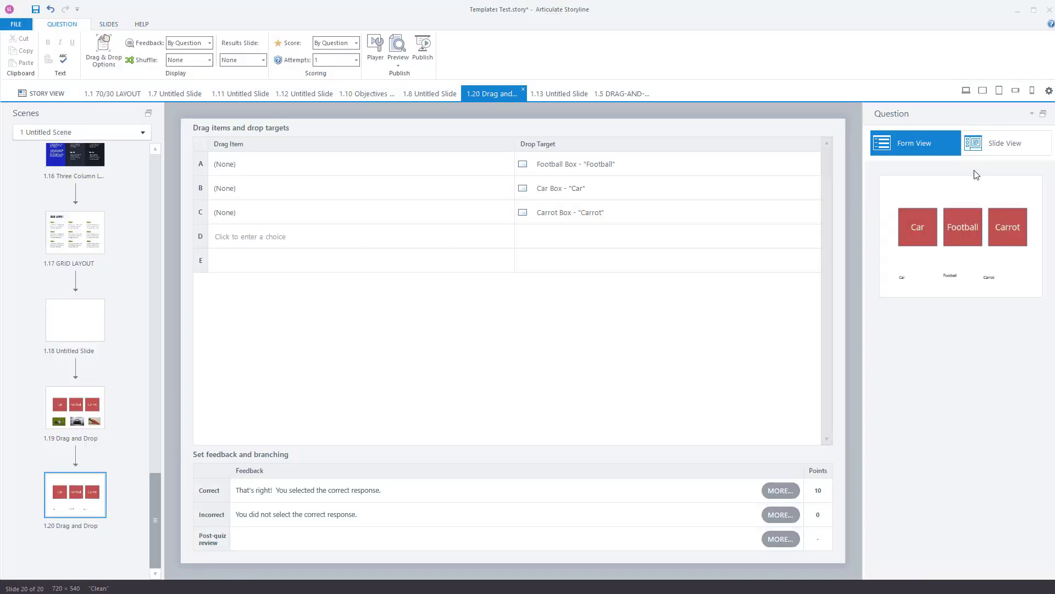
{"action": "left_click", "coordinate": [603, 168]}
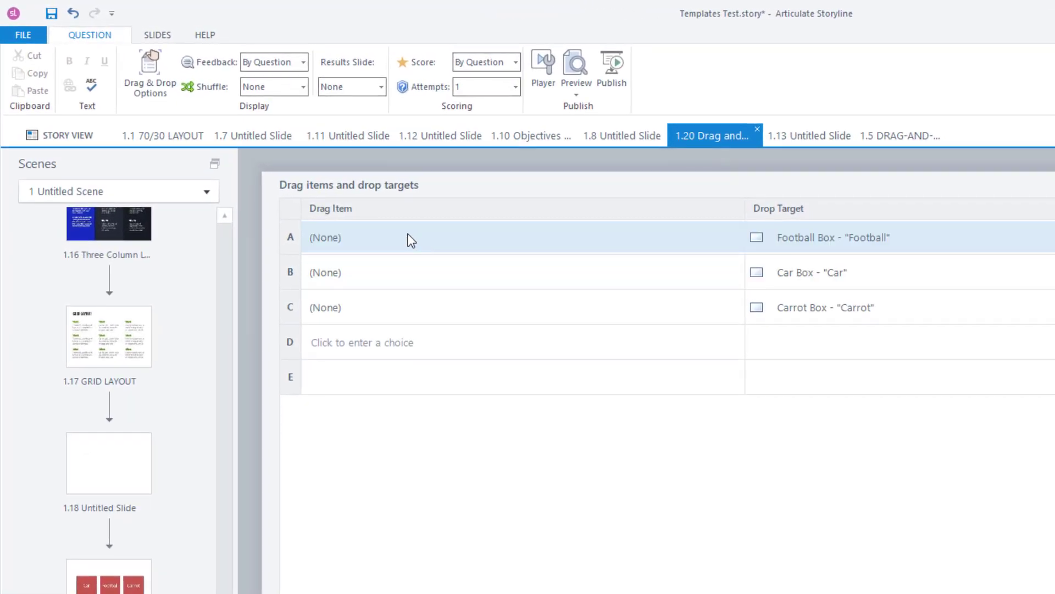
{"action": "left_click", "coordinate": [281, 163]}
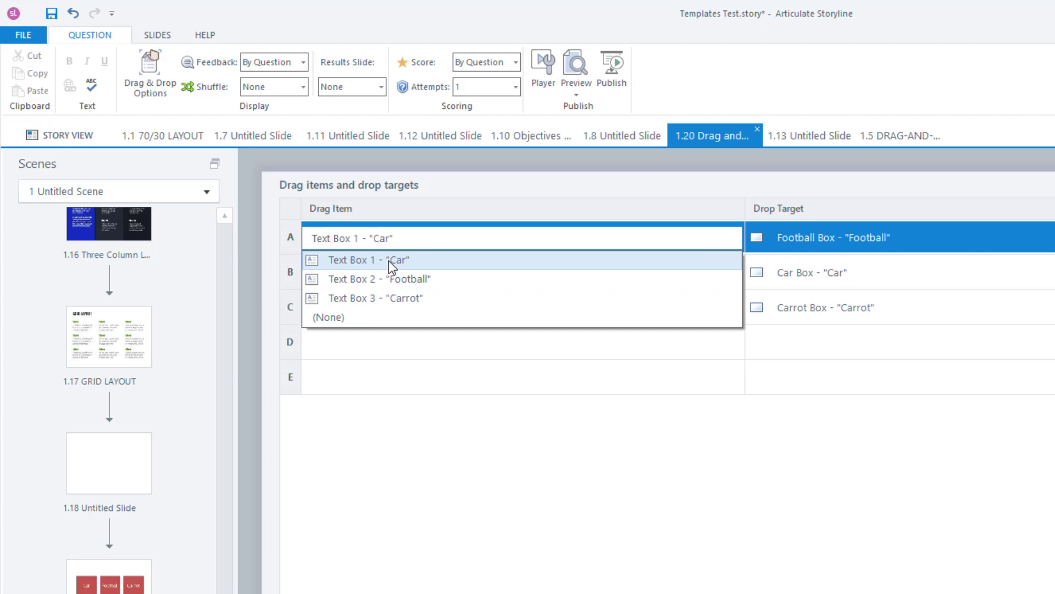
{"action": "left_click", "coordinate": [388, 261]}
{"action": "left_click", "coordinate": [414, 238]}
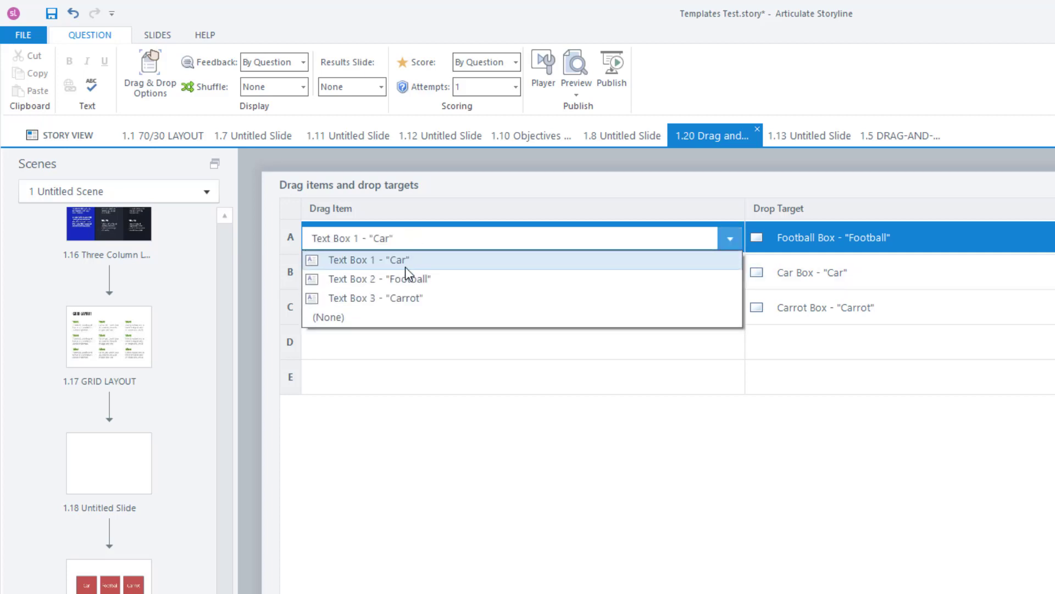
{"action": "left_click", "coordinate": [410, 278]}
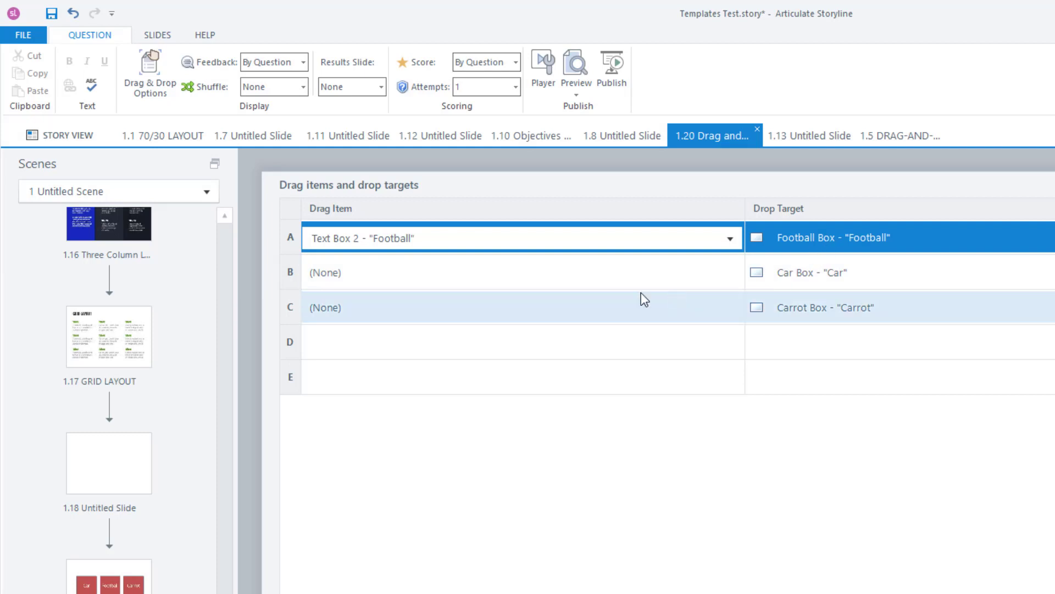
{"action": "left_click", "coordinate": [561, 278]}
{"action": "left_click", "coordinate": [403, 301]}
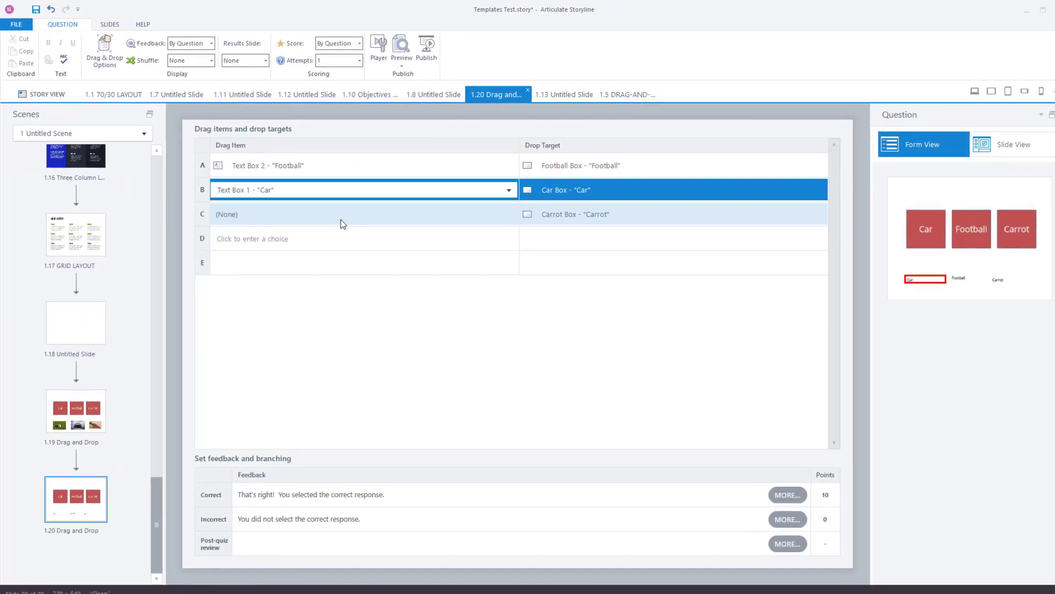
{"action": "left_click", "coordinate": [491, 316]}
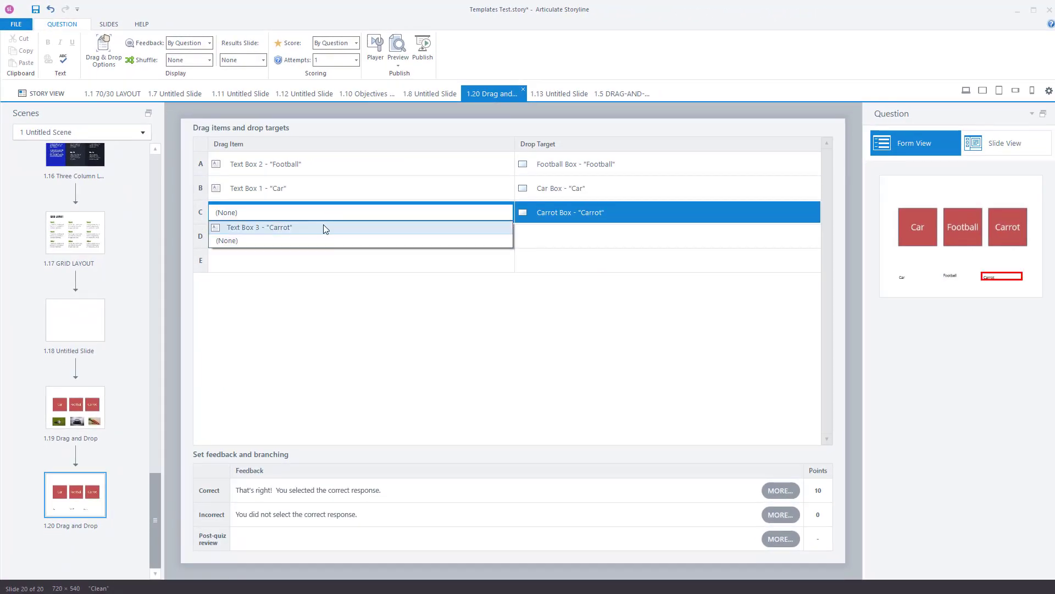
{"action": "left_click", "coordinate": [323, 227]}
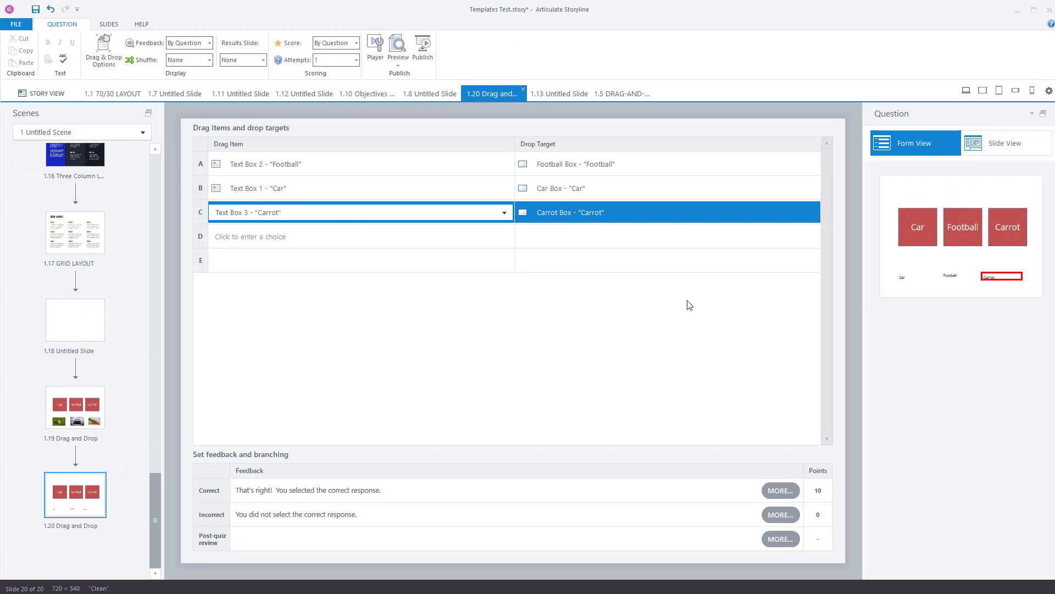
{"action": "left_click", "coordinate": [1006, 142]}
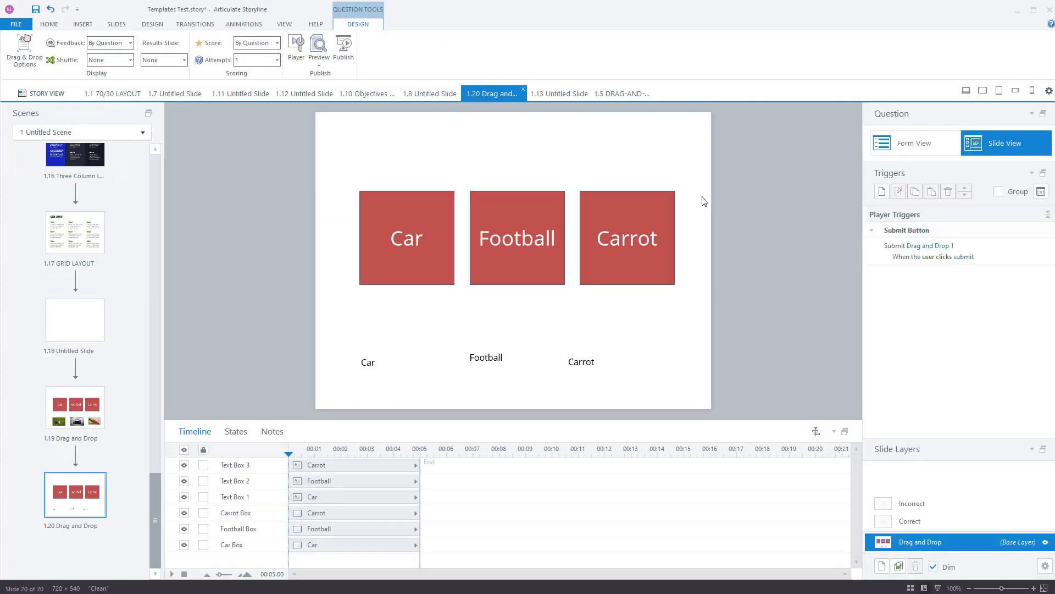
{"action": "left_click", "coordinate": [321, 66]}
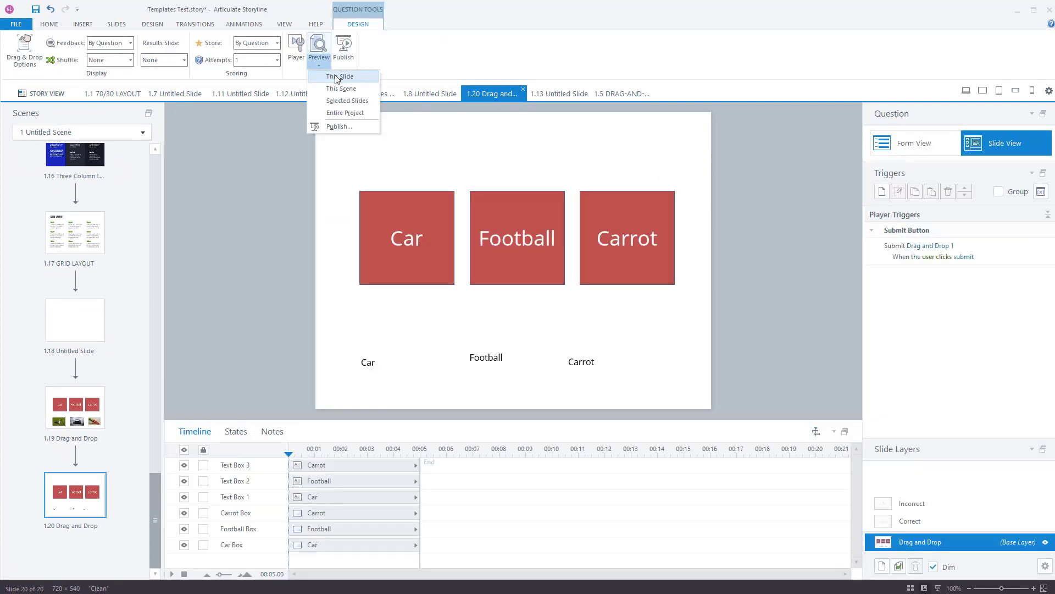
{"action": "left_click", "coordinate": [337, 77]}
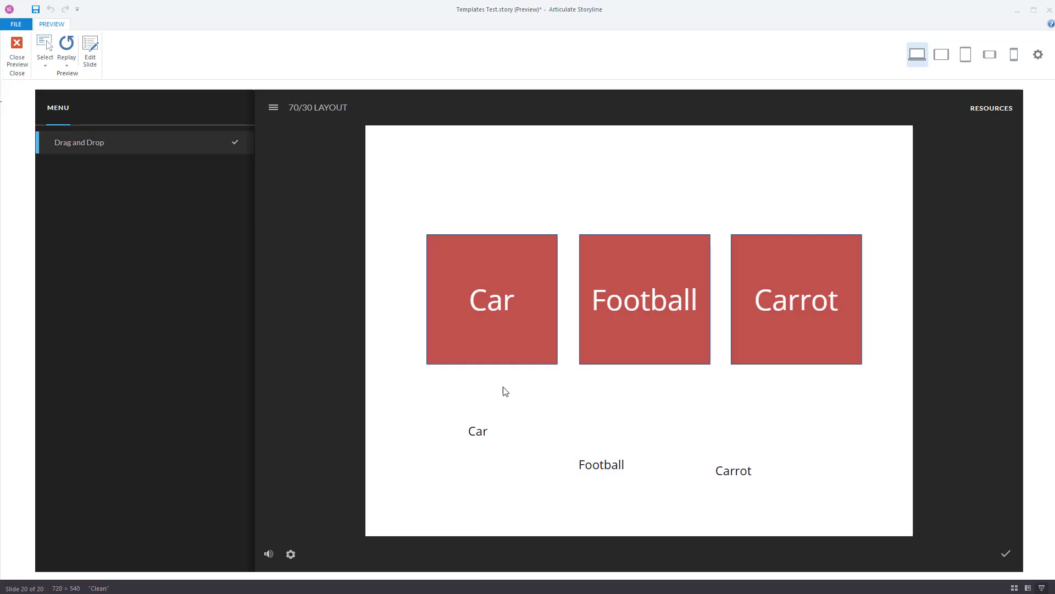
{"action": "left_click_drag", "start_coordinate": [478, 431], "coordinate": [444, 299]}
{"action": "left_click_drag", "start_coordinate": [622, 466], "coordinate": [654, 328]}
{"action": "left_click_drag", "start_coordinate": [743, 474], "coordinate": [801, 323]}
{"action": "left_click", "coordinate": [1006, 555]}
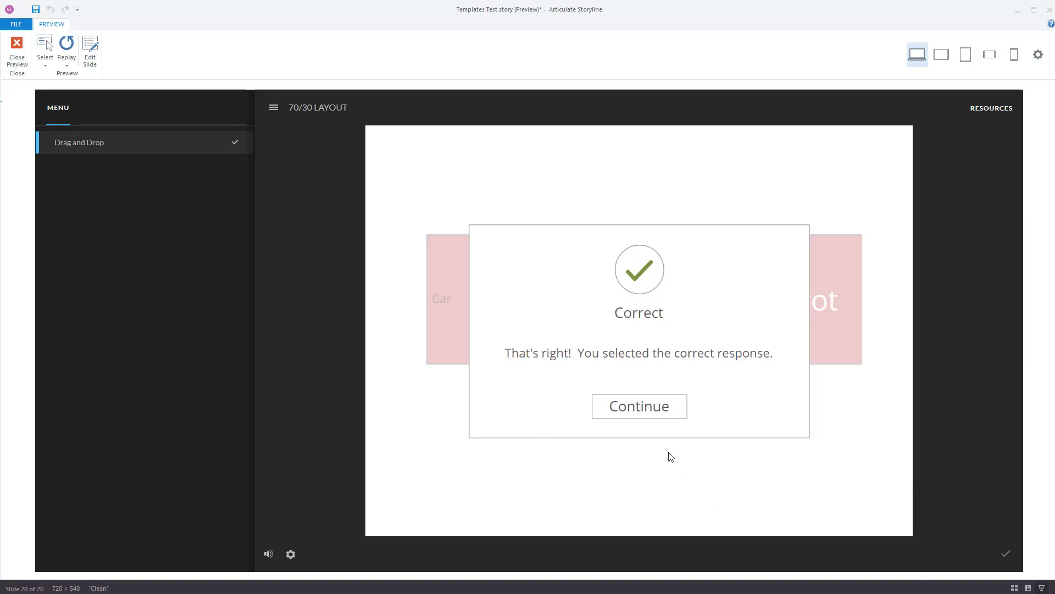
{"action": "left_click", "coordinate": [639, 409]}
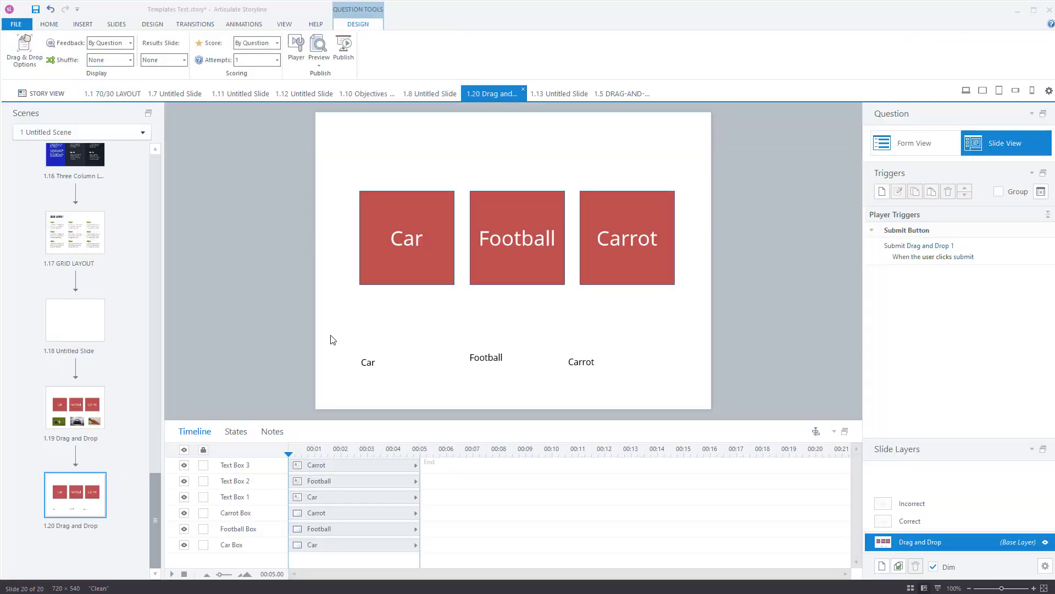
Delete the three word labels below the boxes, confirming removal from the interaction
{"action": "left_click_drag", "start_coordinate": [331, 340], "coordinate": [772, 405]}
{"action": "key", "text": "Delete"}
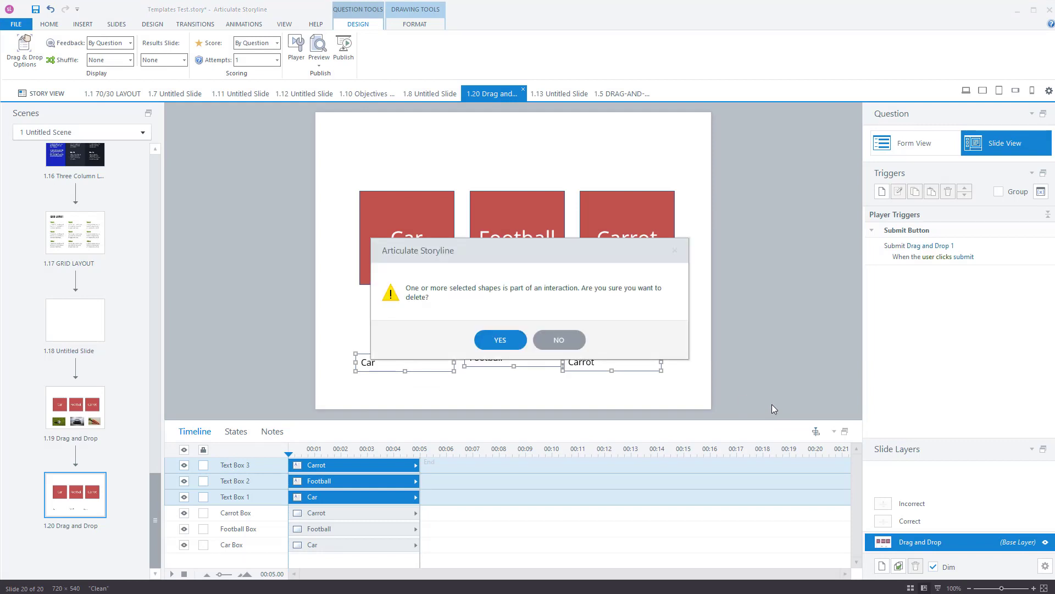
{"action": "left_click", "coordinate": [483, 341]}
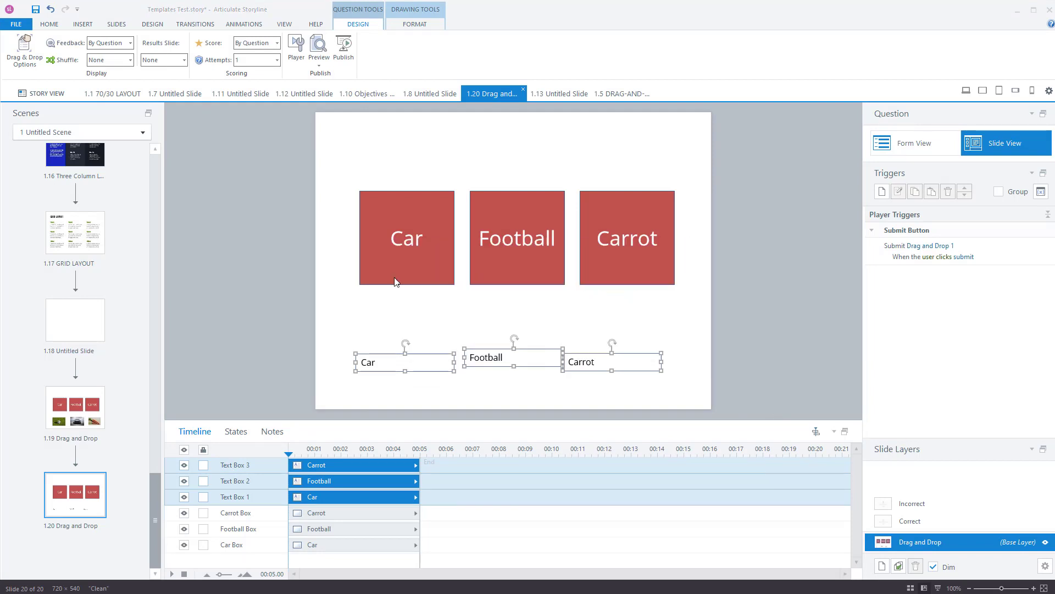
Draw an oval below the Car box and type 'Car' in it
{"action": "left_click", "coordinate": [83, 24]}
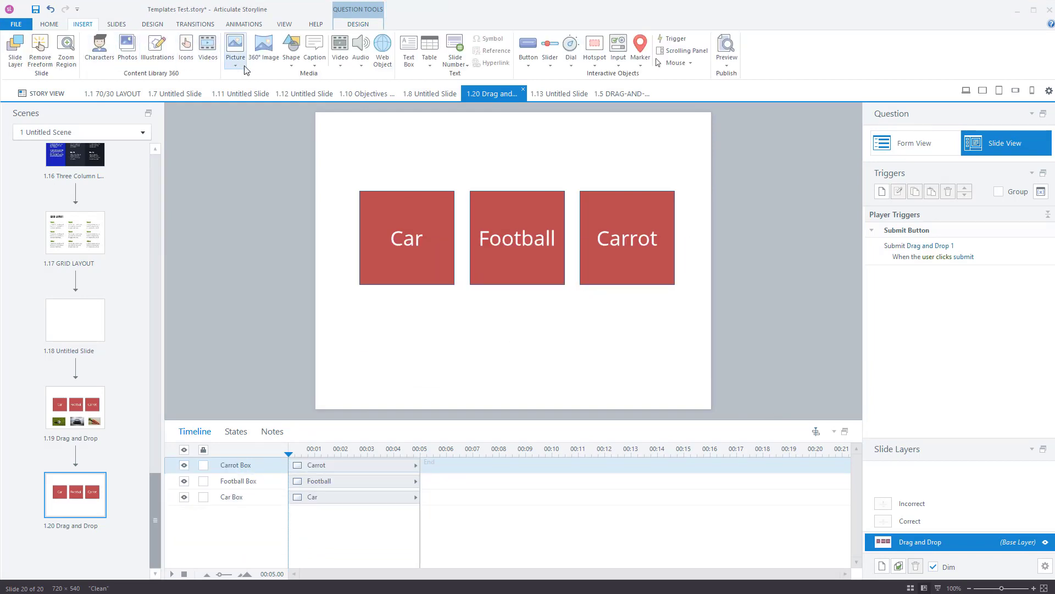
{"action": "left_click", "coordinate": [291, 55]}
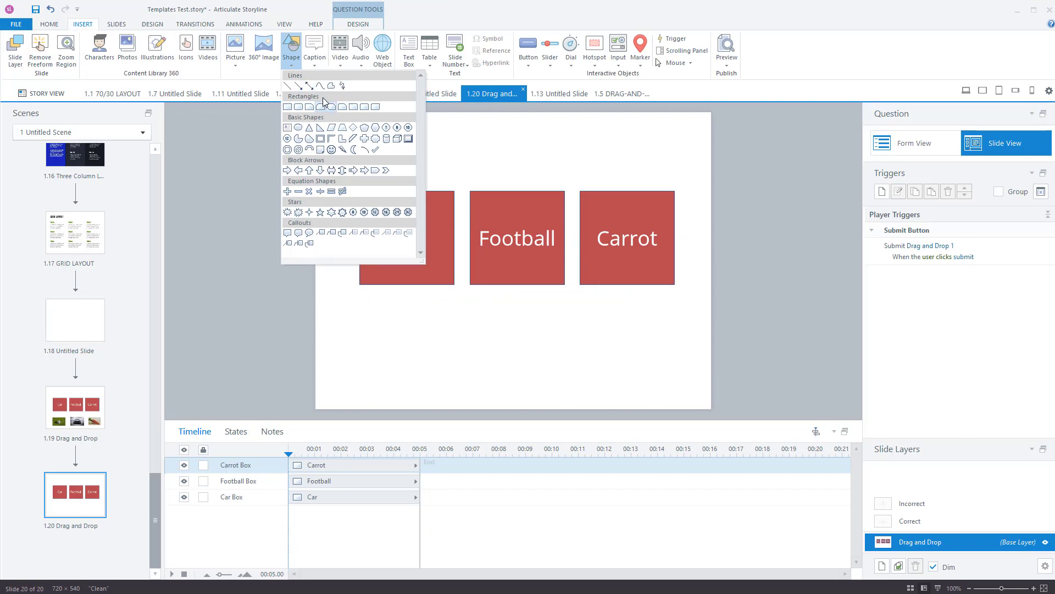
{"action": "left_click", "coordinate": [298, 127]}
{"action": "mouse_move", "coordinate": [384, 329]}
{"action": "left_mouse_down"}
{"action": "mouse_move", "coordinate": [446, 412]}
{"action": "mouse_move", "coordinate": [416, 358]}
{"action": "left_mouse_up"}
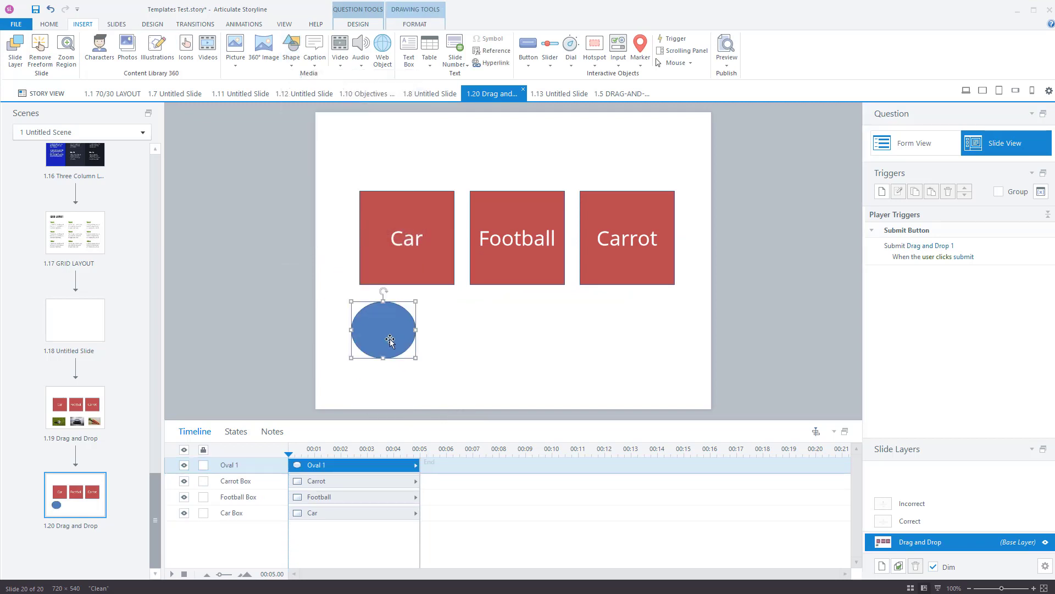
{"action": "type", "text": "Car"}
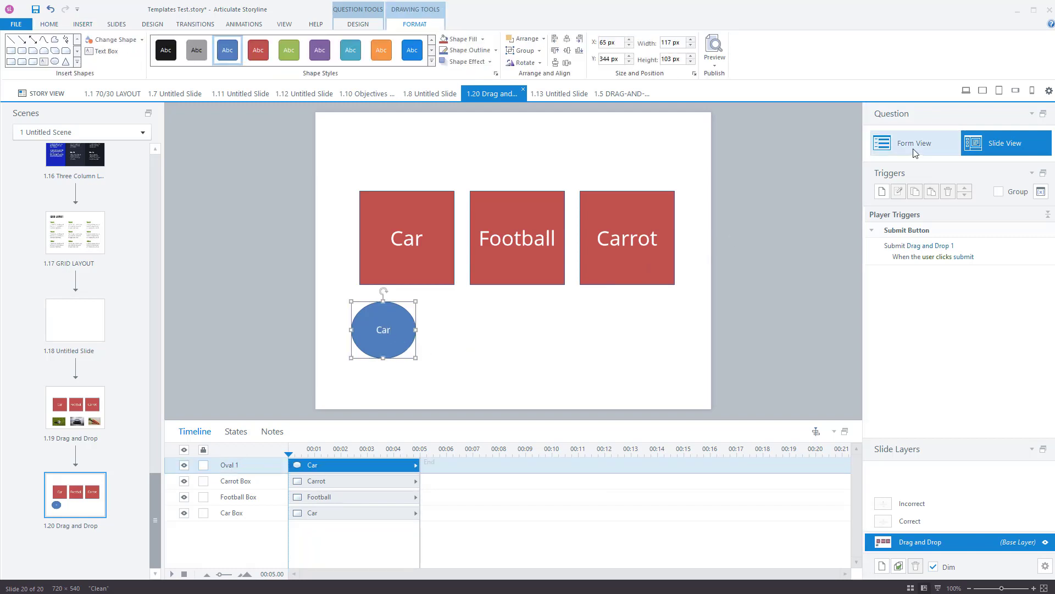
In Form View, set the Car oval as Car Box's drag item, then return to Slide View
{"action": "left_click", "coordinate": [911, 141]}
{"action": "left_click", "coordinate": [367, 188]}
{"action": "left_click", "coordinate": [368, 188]}
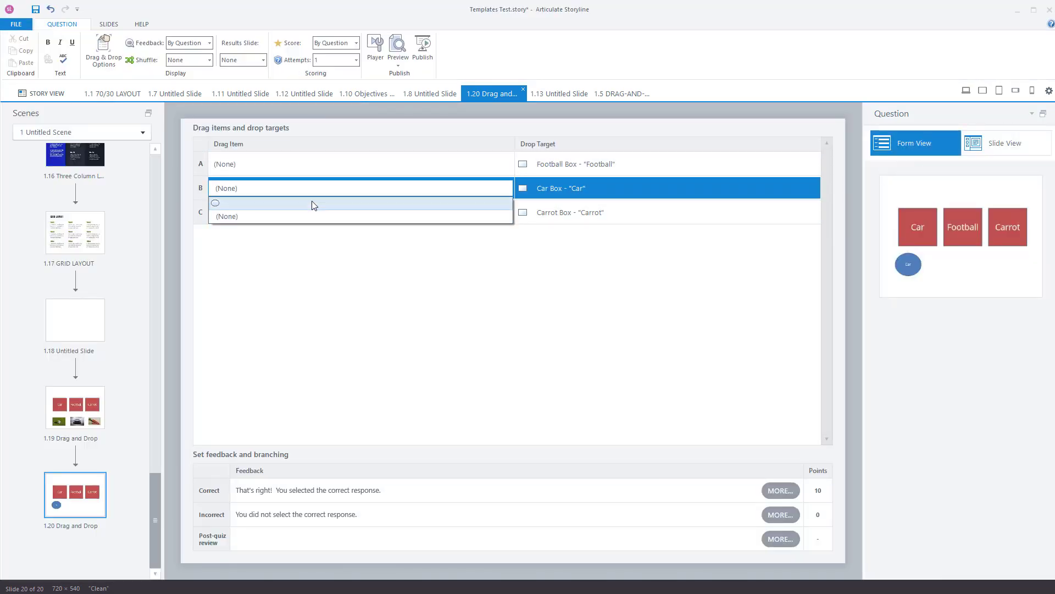
{"action": "left_click", "coordinate": [265, 204]}
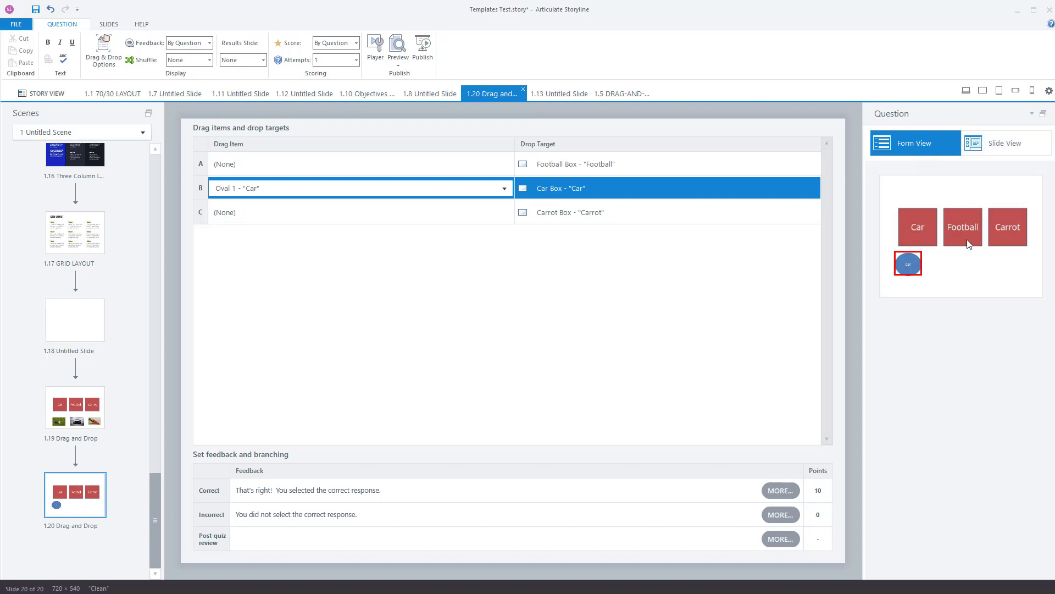
{"action": "left_click", "coordinate": [1005, 144]}
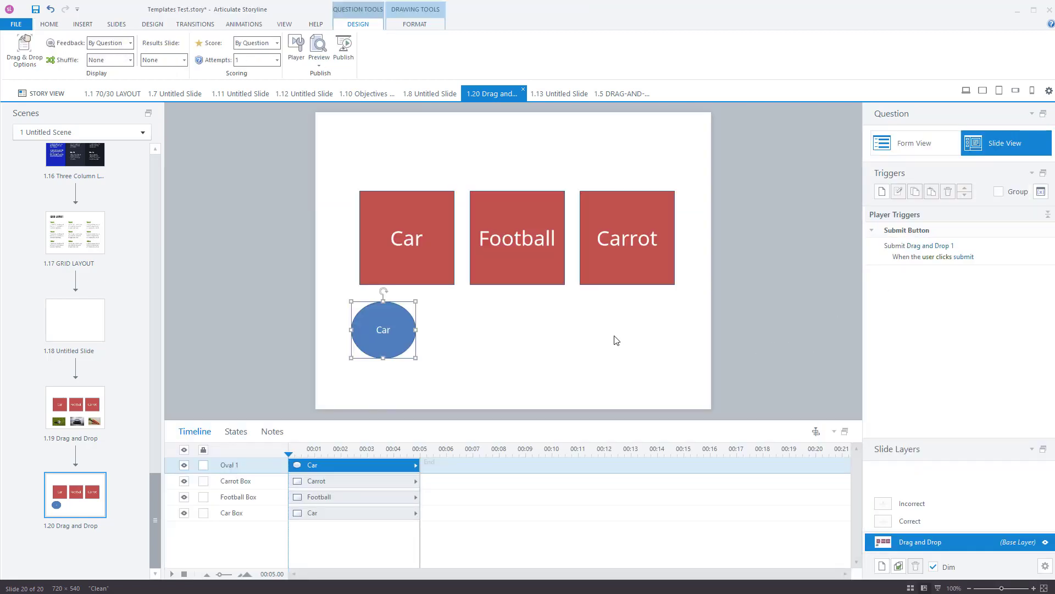
{"action": "left_click", "coordinate": [548, 349]}
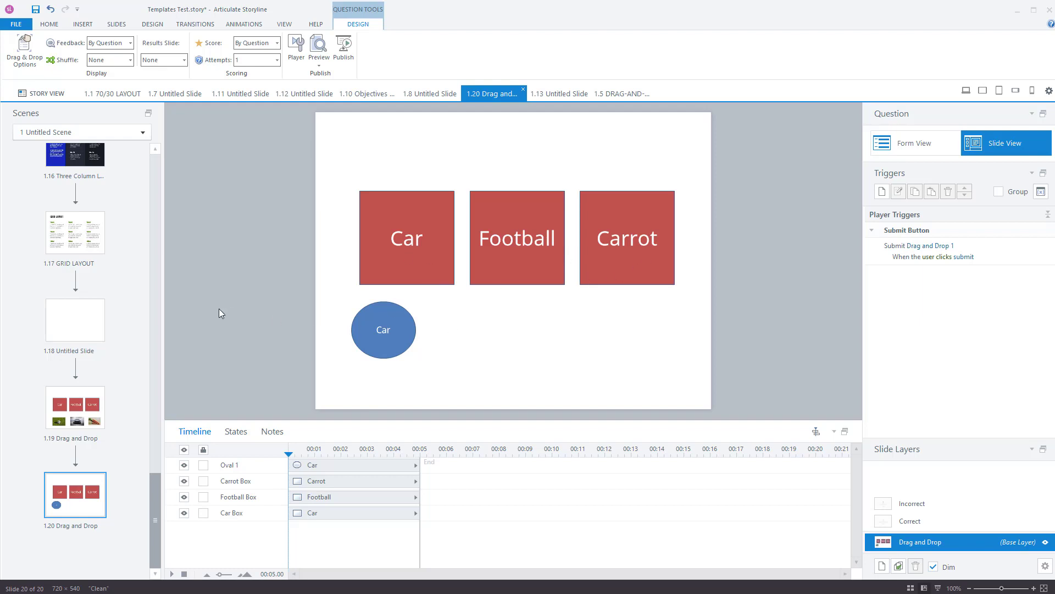
{"action": "scroll", "coordinate": [116, 380], "scroll_direction": "up", "scroll_amount": 1}
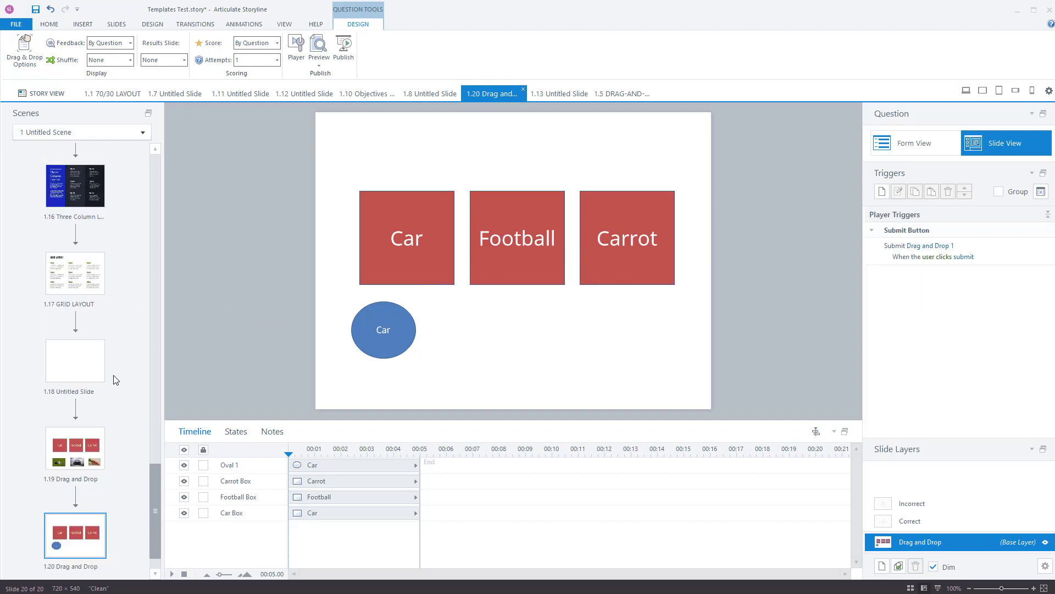
{"action": "scroll", "coordinate": [116, 380], "scroll_direction": "down", "scroll_amount": 1}
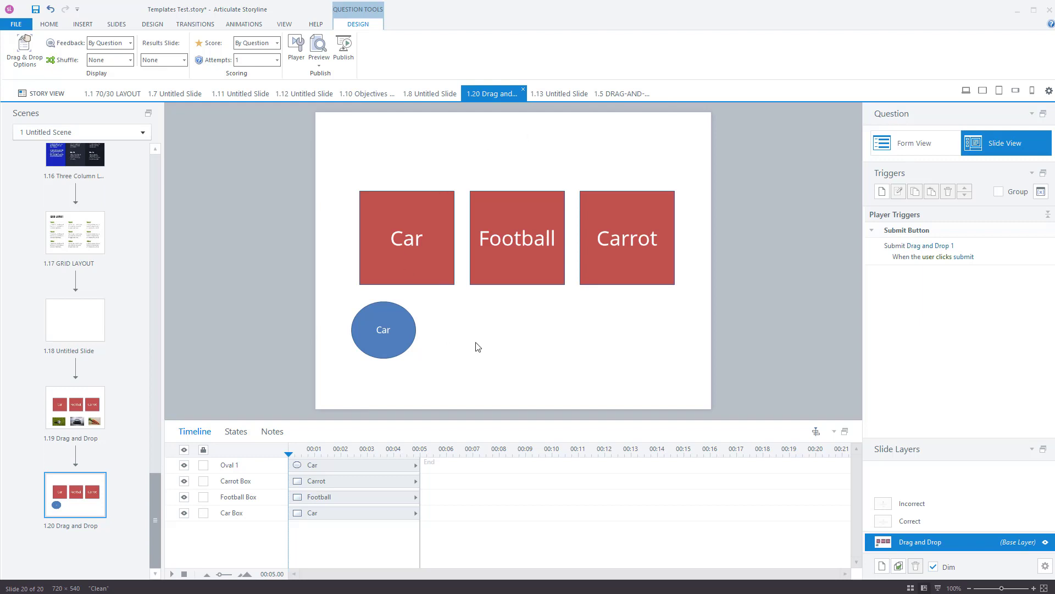